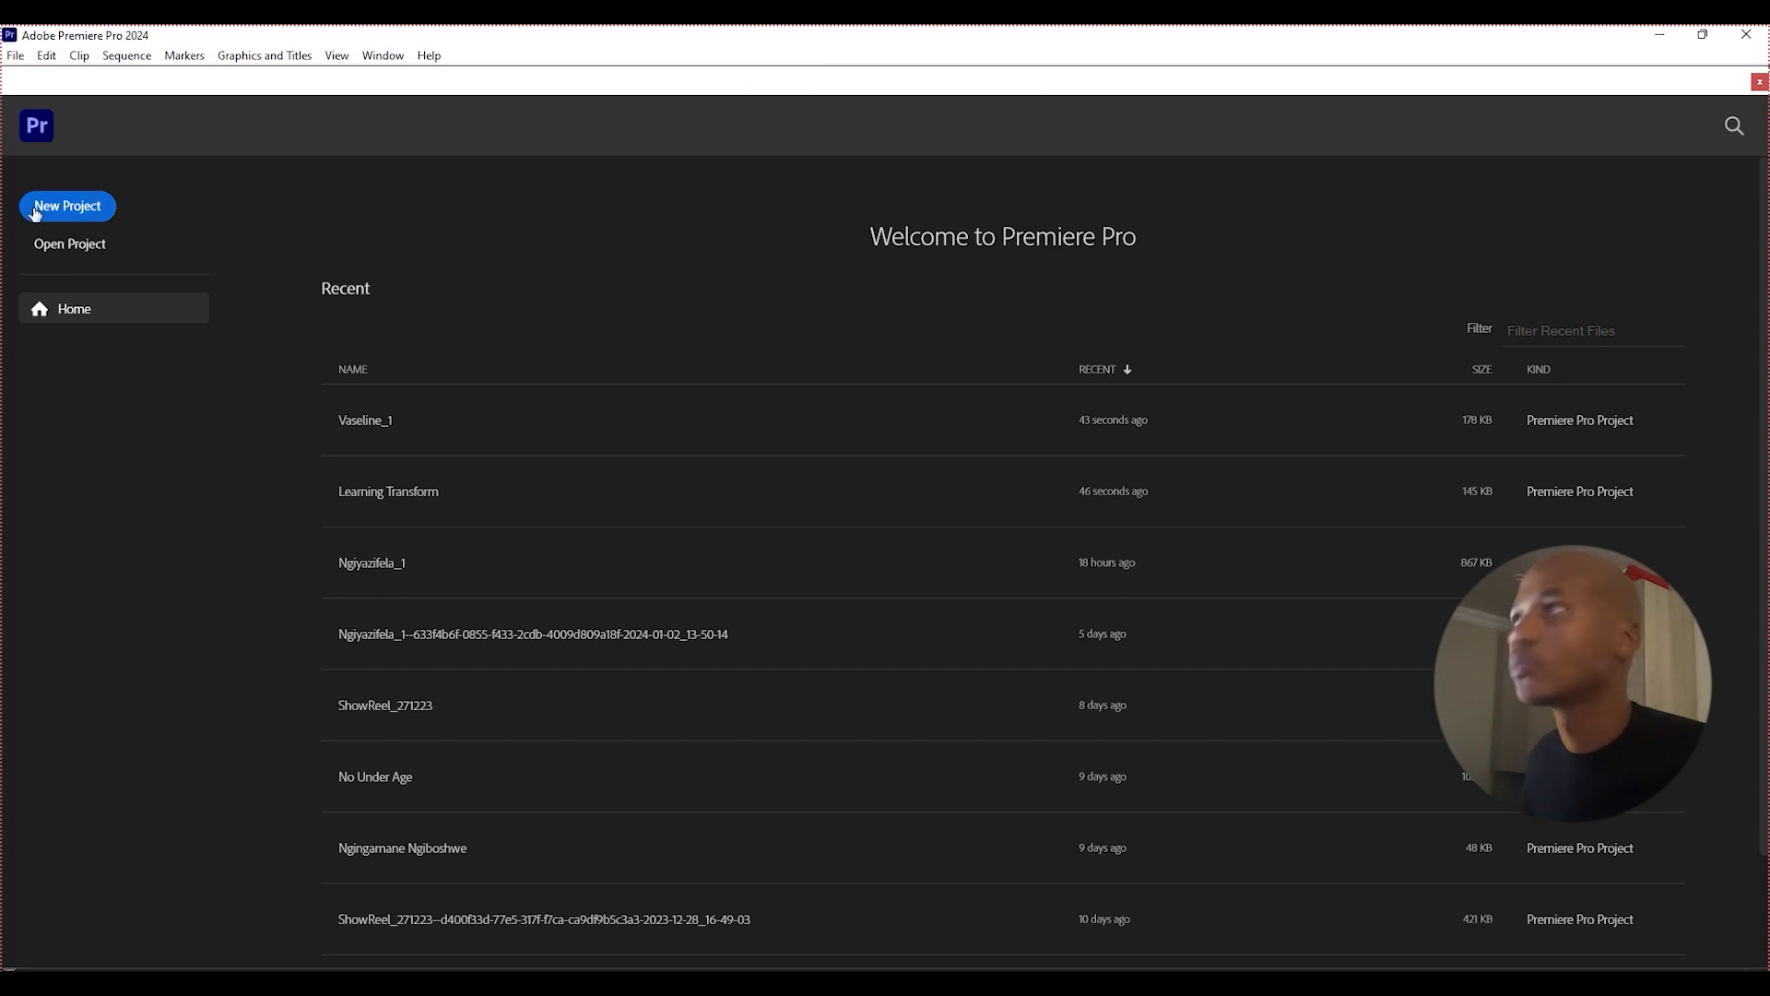
Start a new project and choose to browse for a custom project location.
left_click(68, 205)
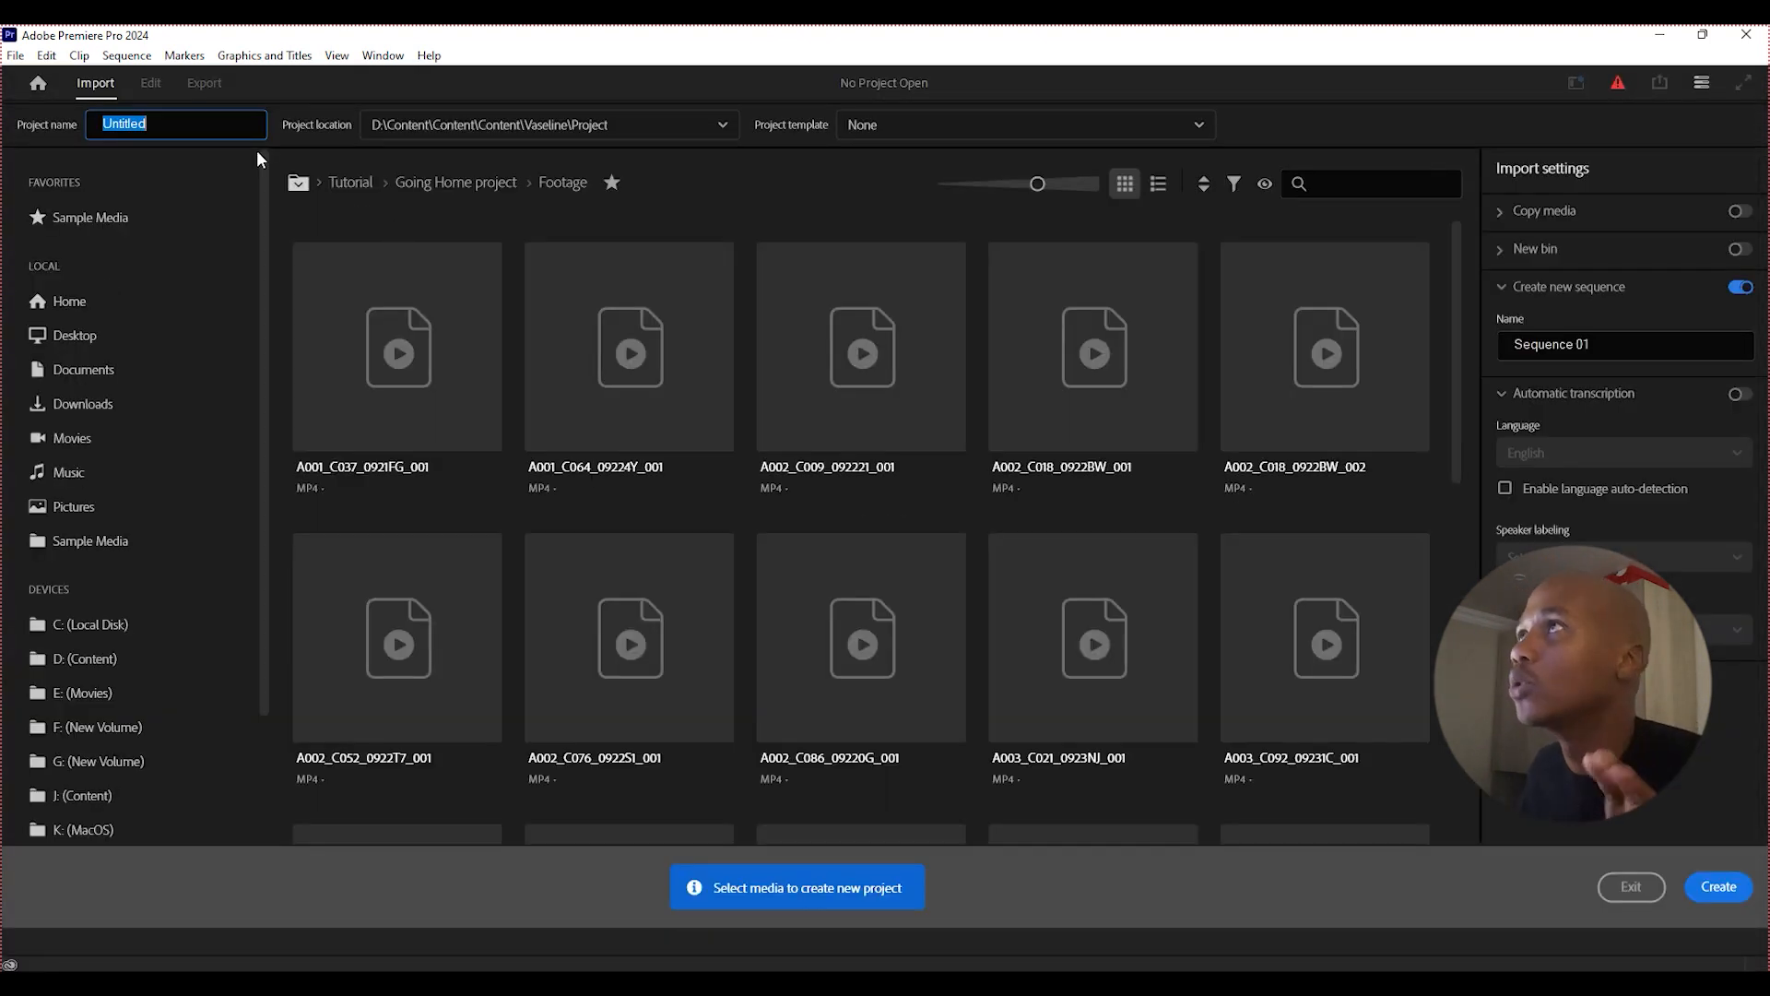
left_click(539, 135)
left_click(541, 134)
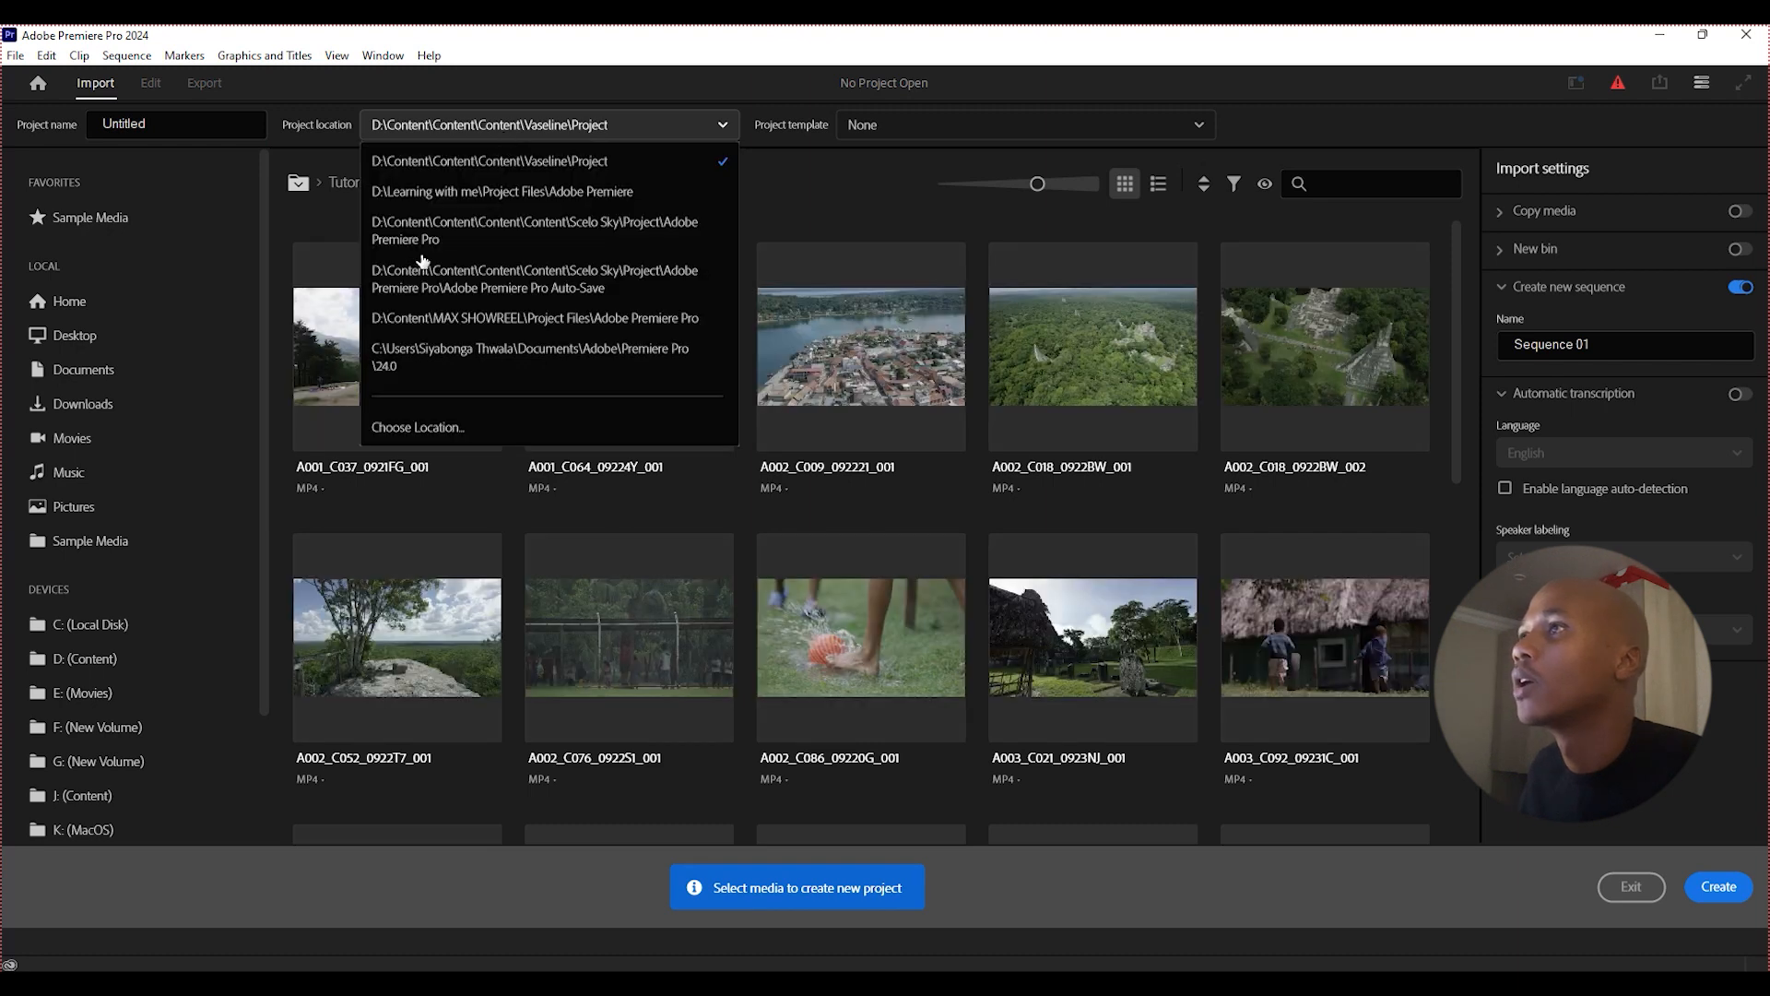
left_click(438, 429)
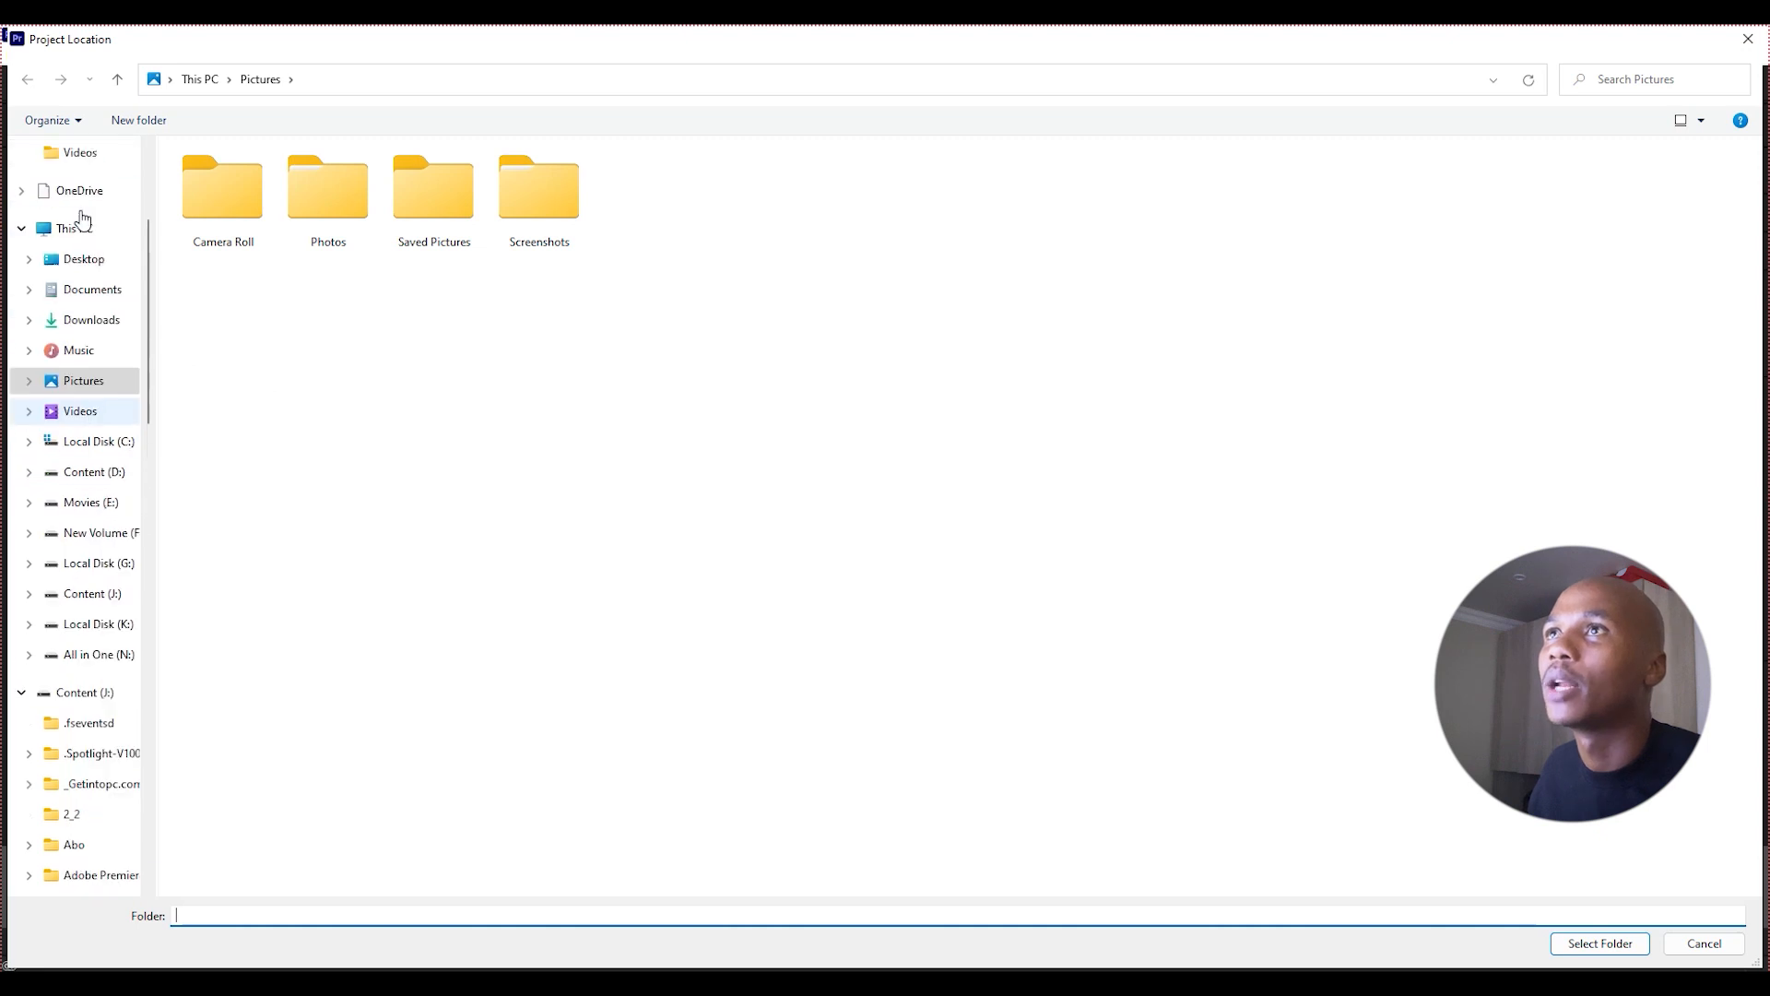
Create a folder named 010724 in Documents.
left_click(96, 441)
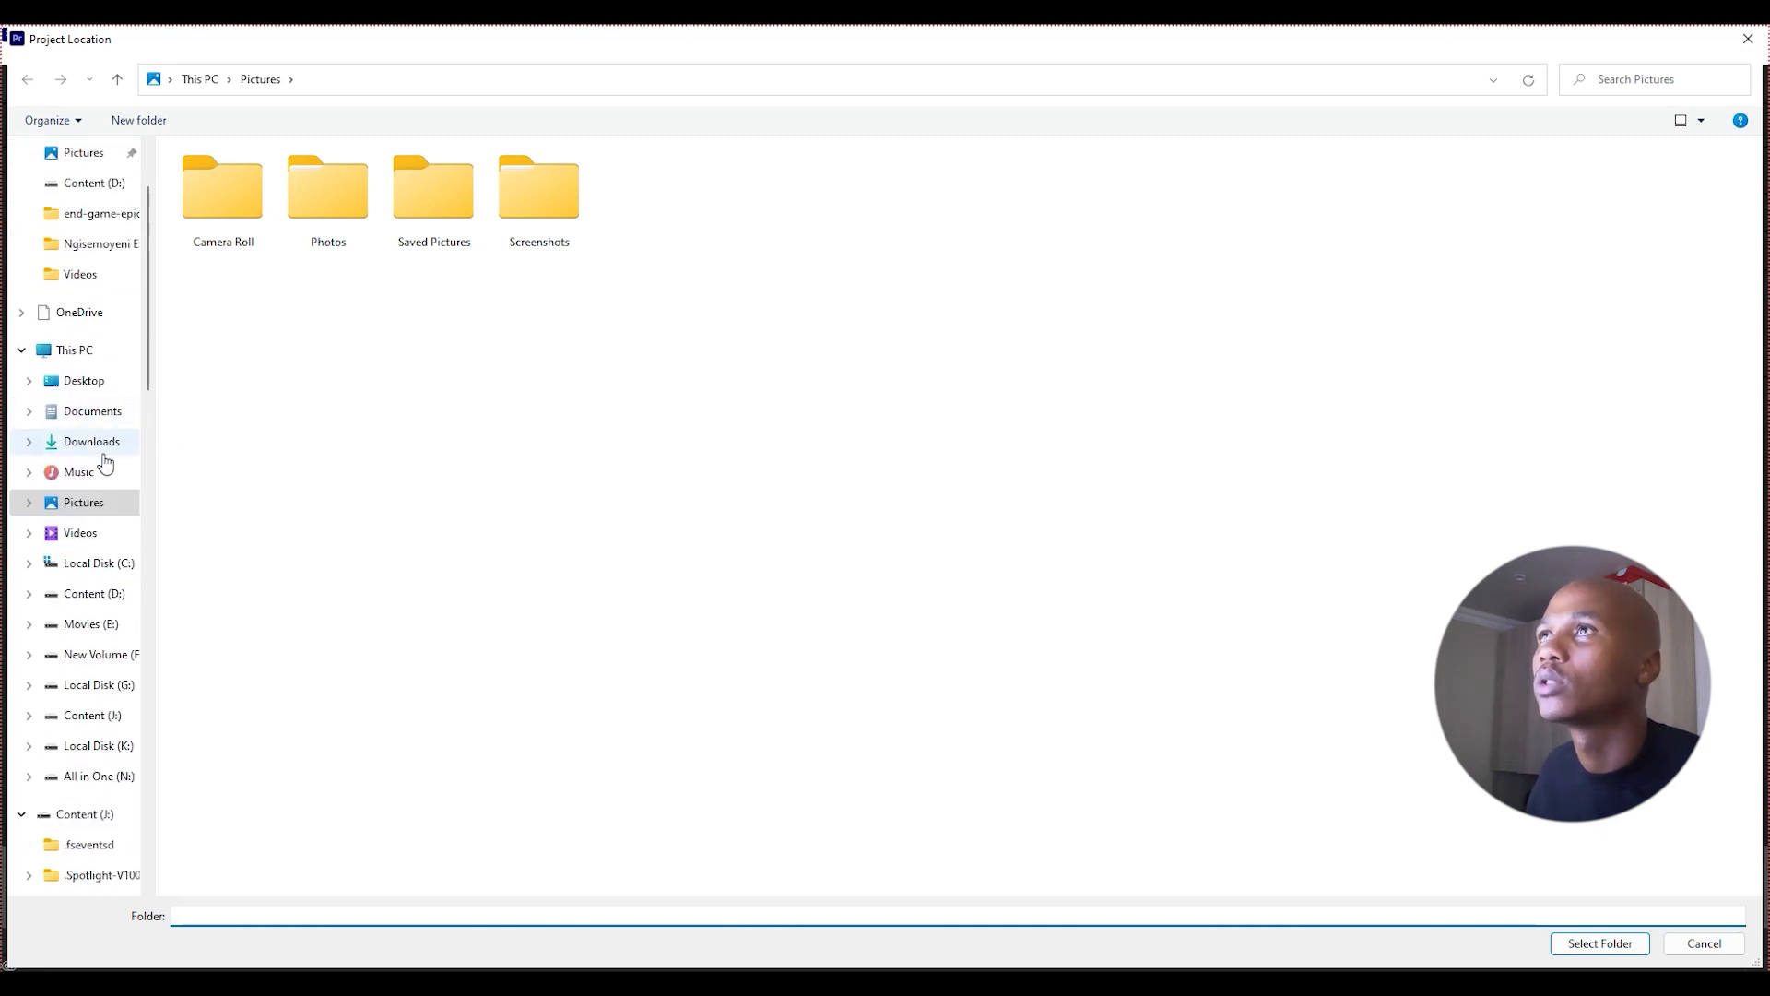
left_click(87, 410)
right_click(273, 399)
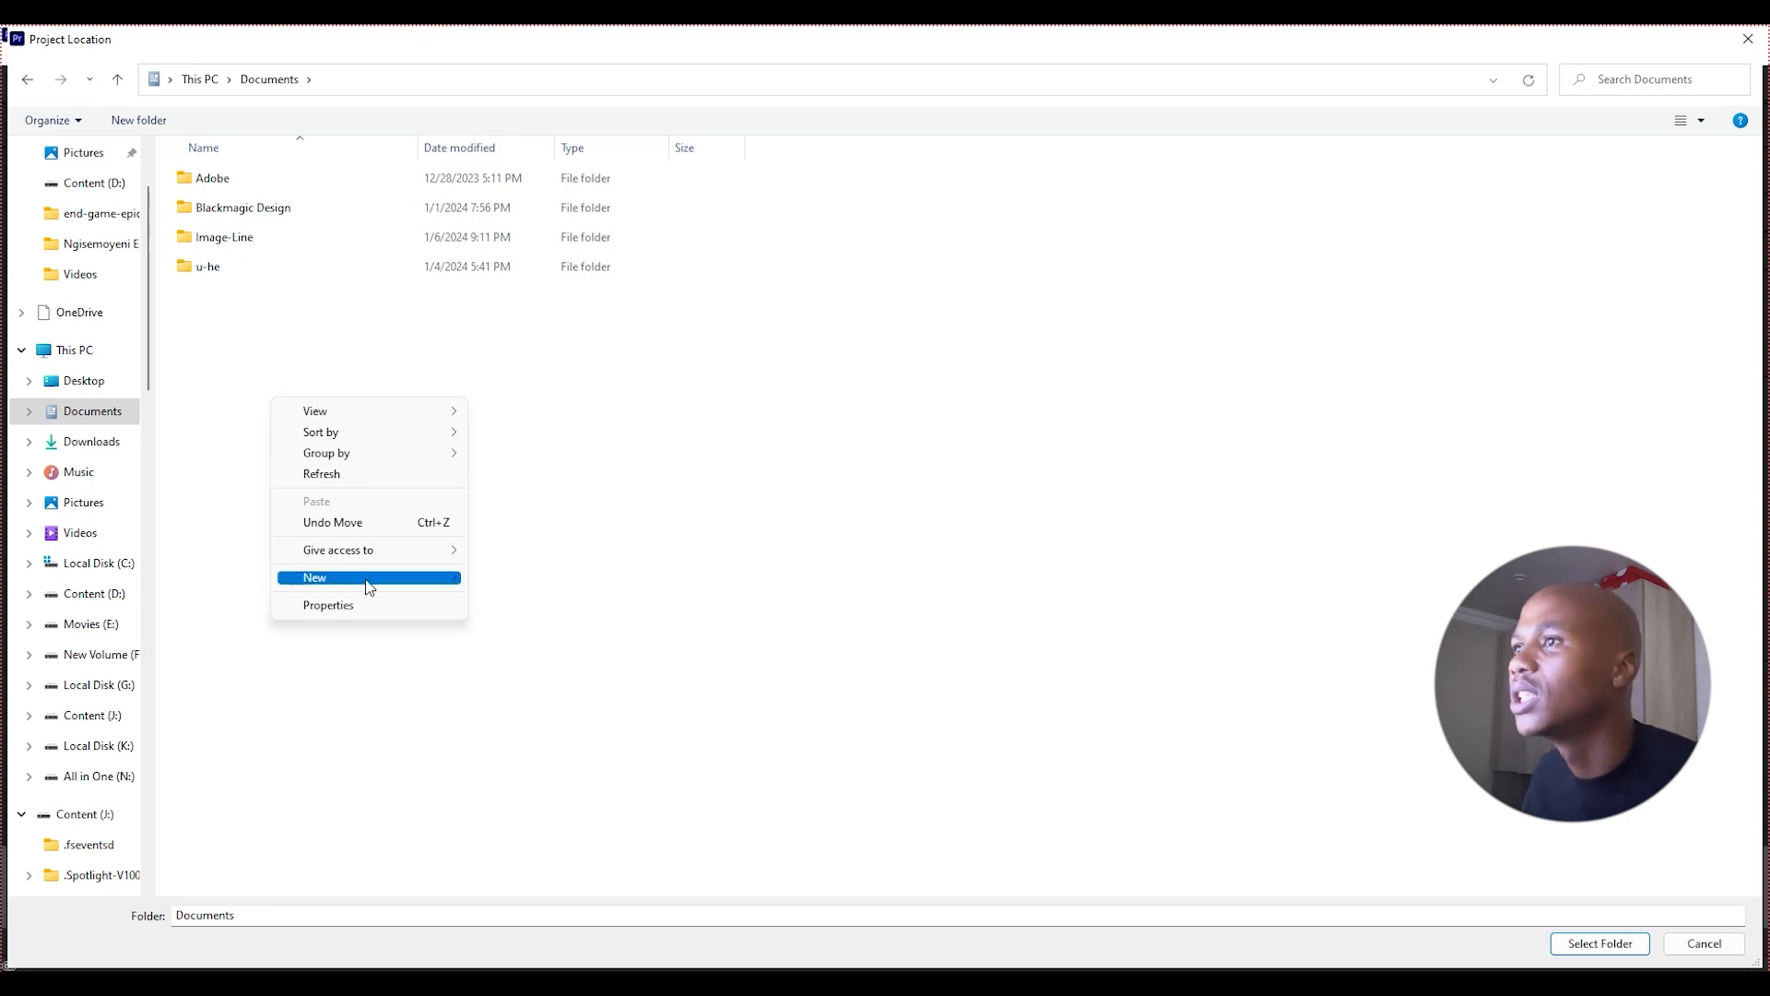
mouse_move(296, 585)
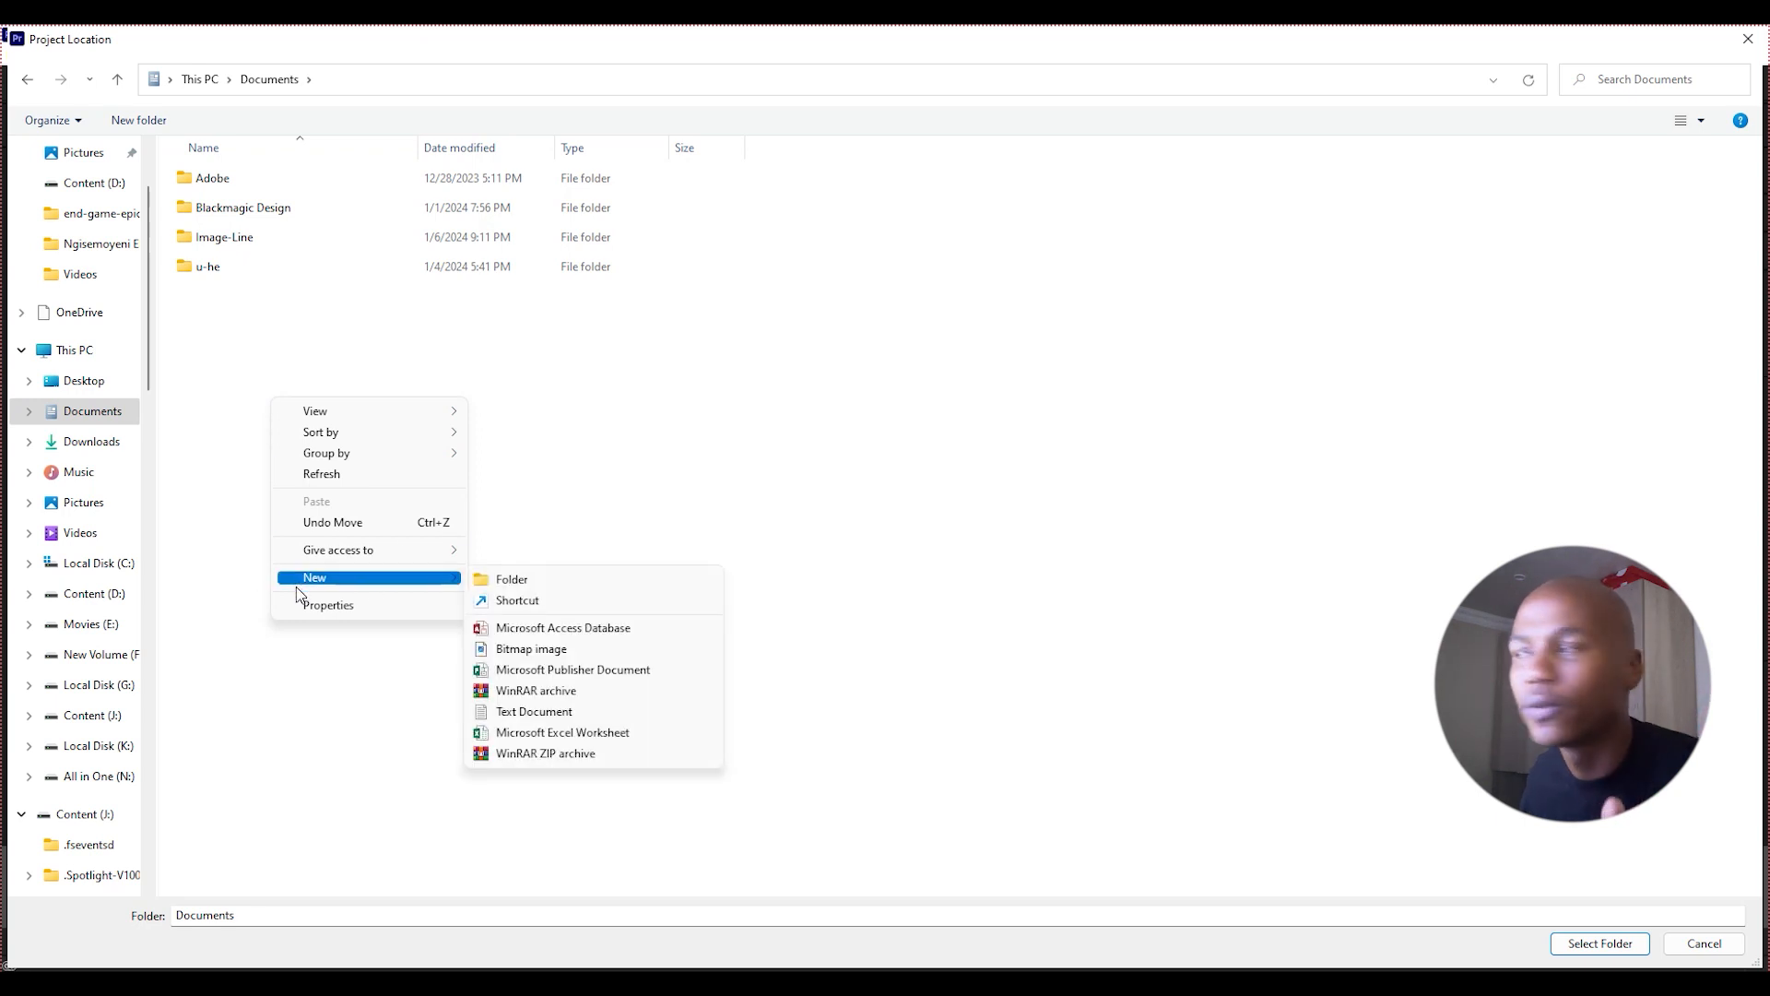
left_click(506, 580)
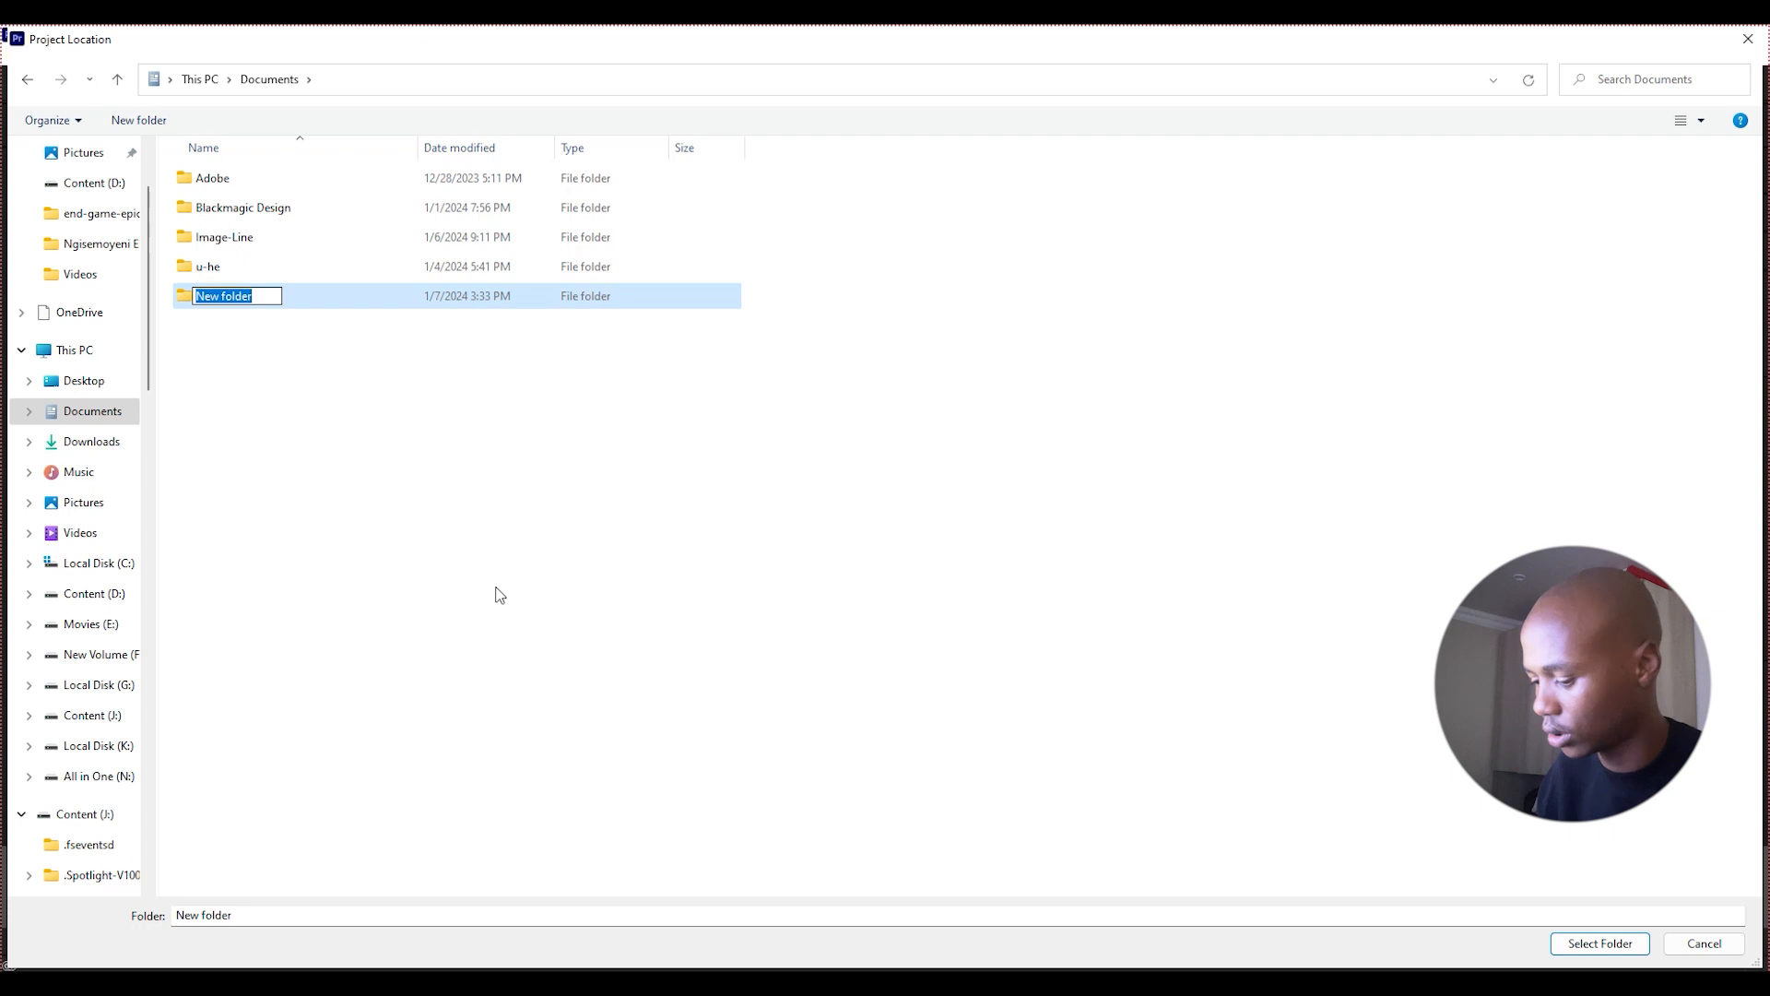
key("BackSpace")
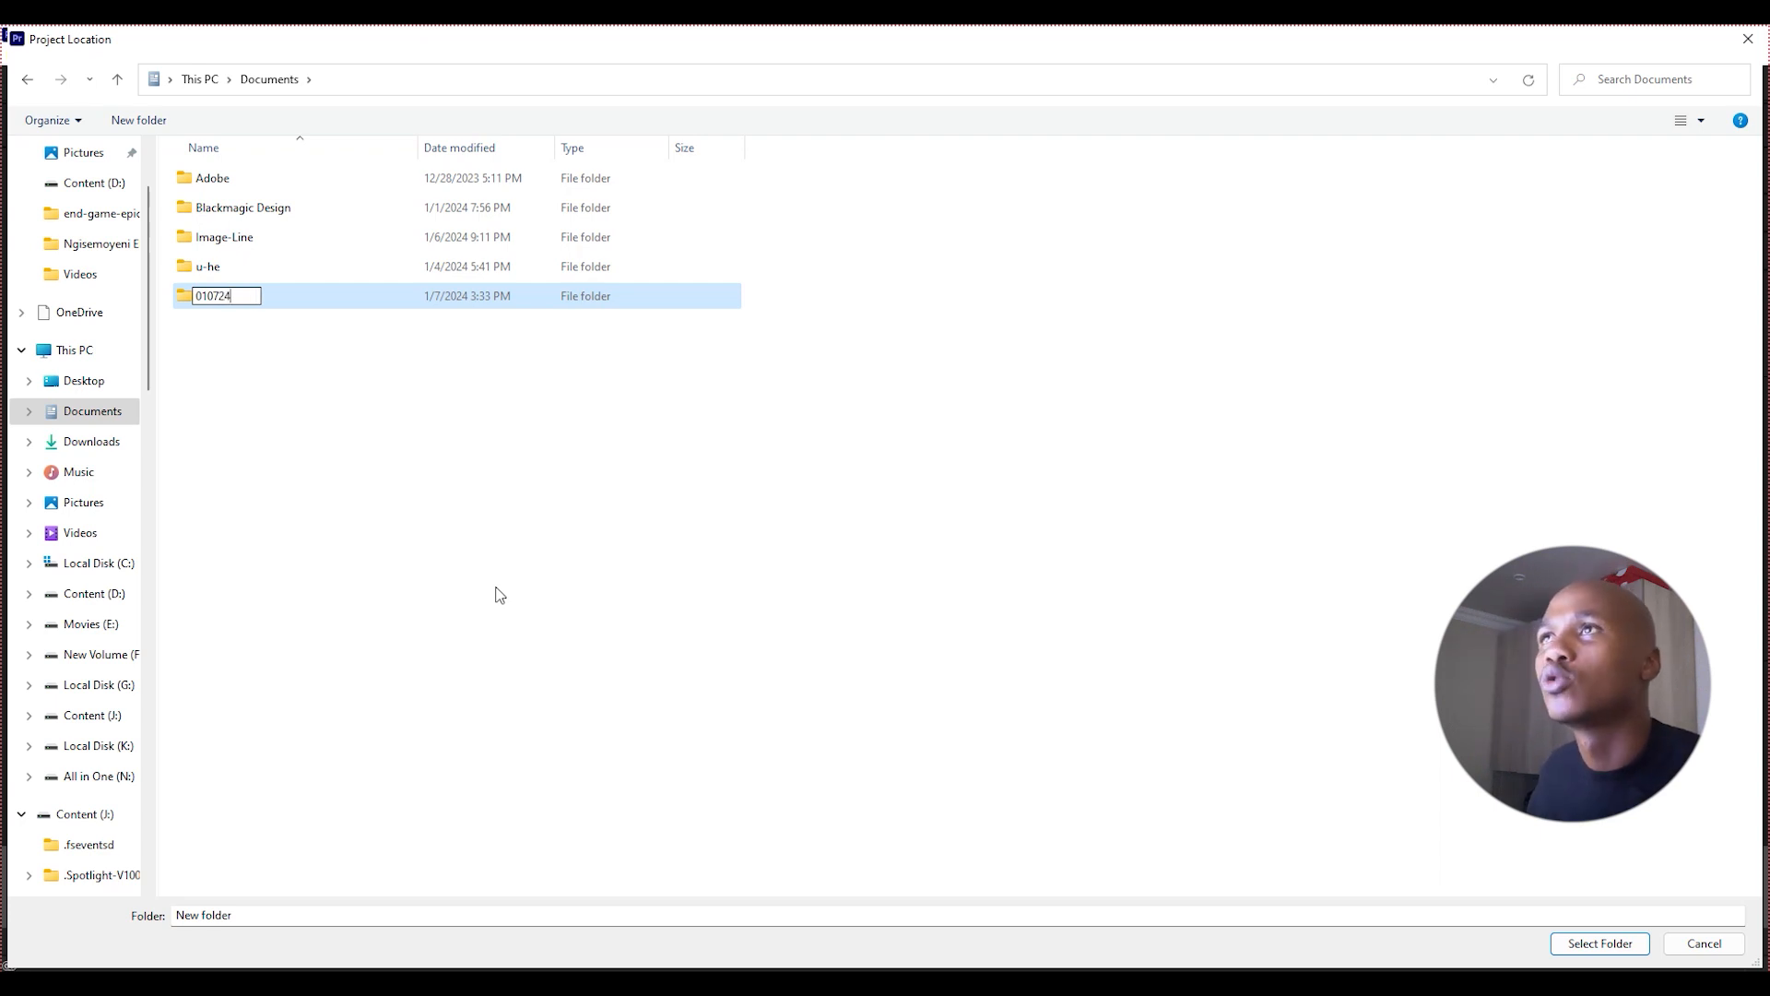
key("Return")
Create a subfolder named Project Files inside the 010724 folder.
double_click(275, 295)
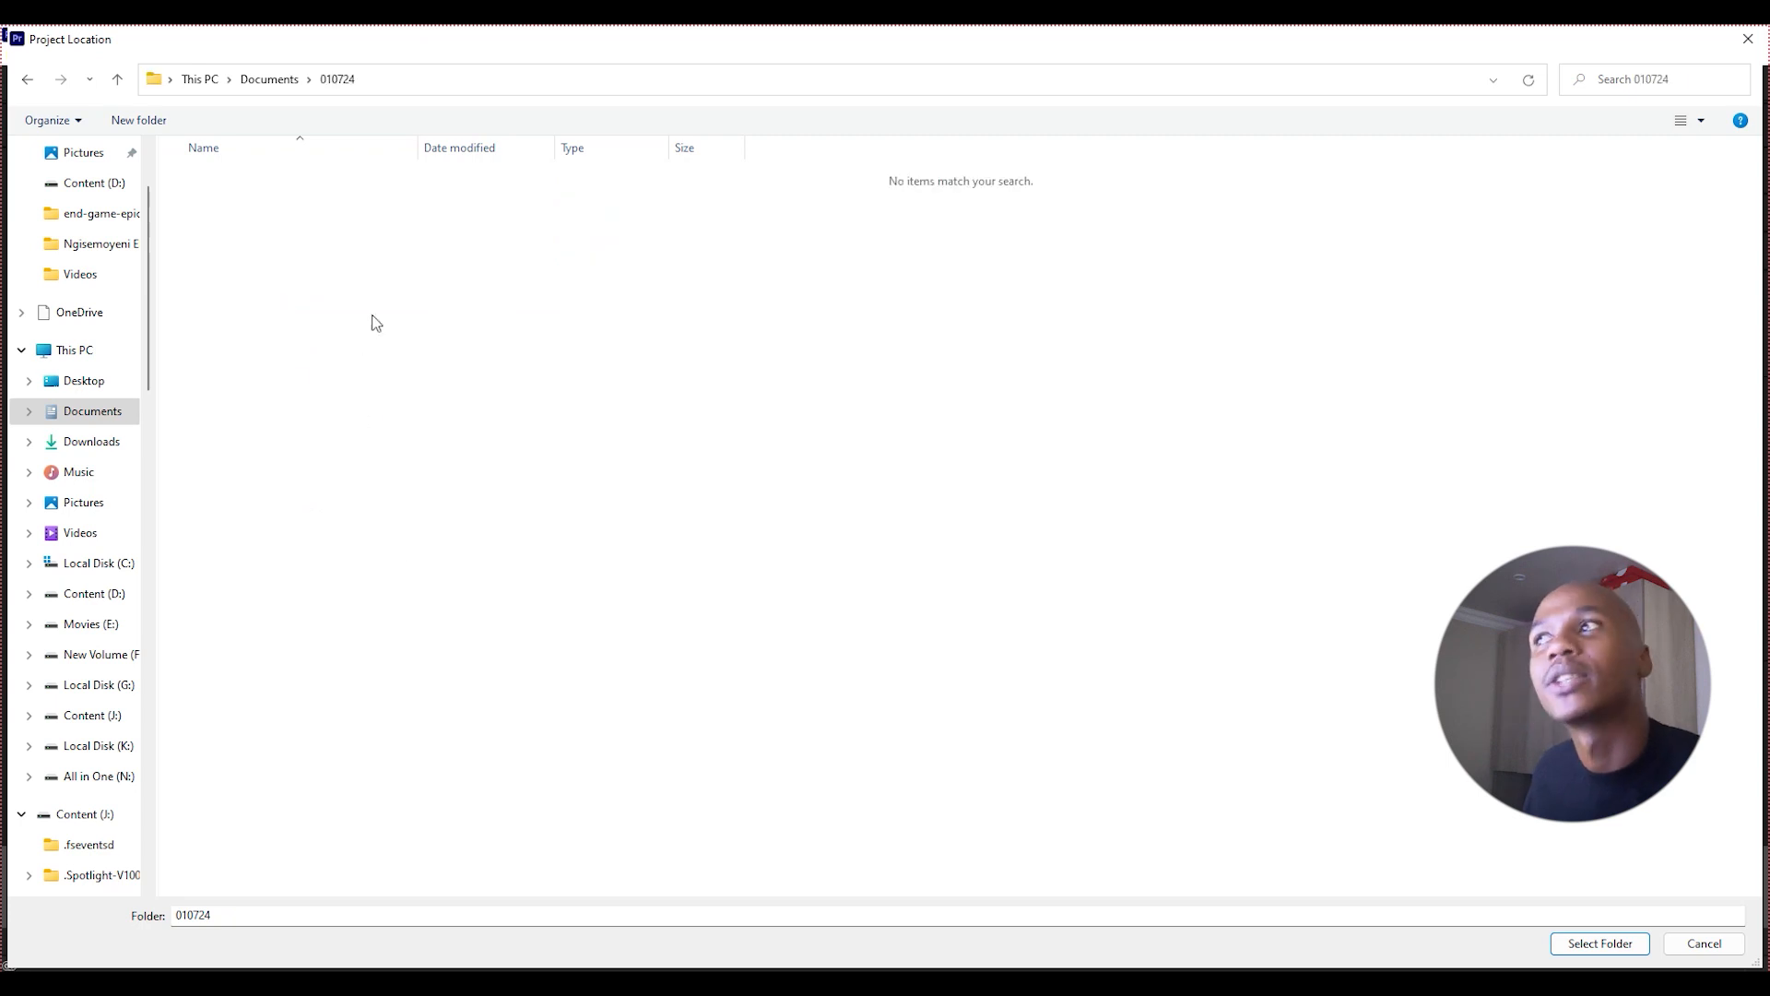
right_click(358, 296)
mouse_move(491, 501)
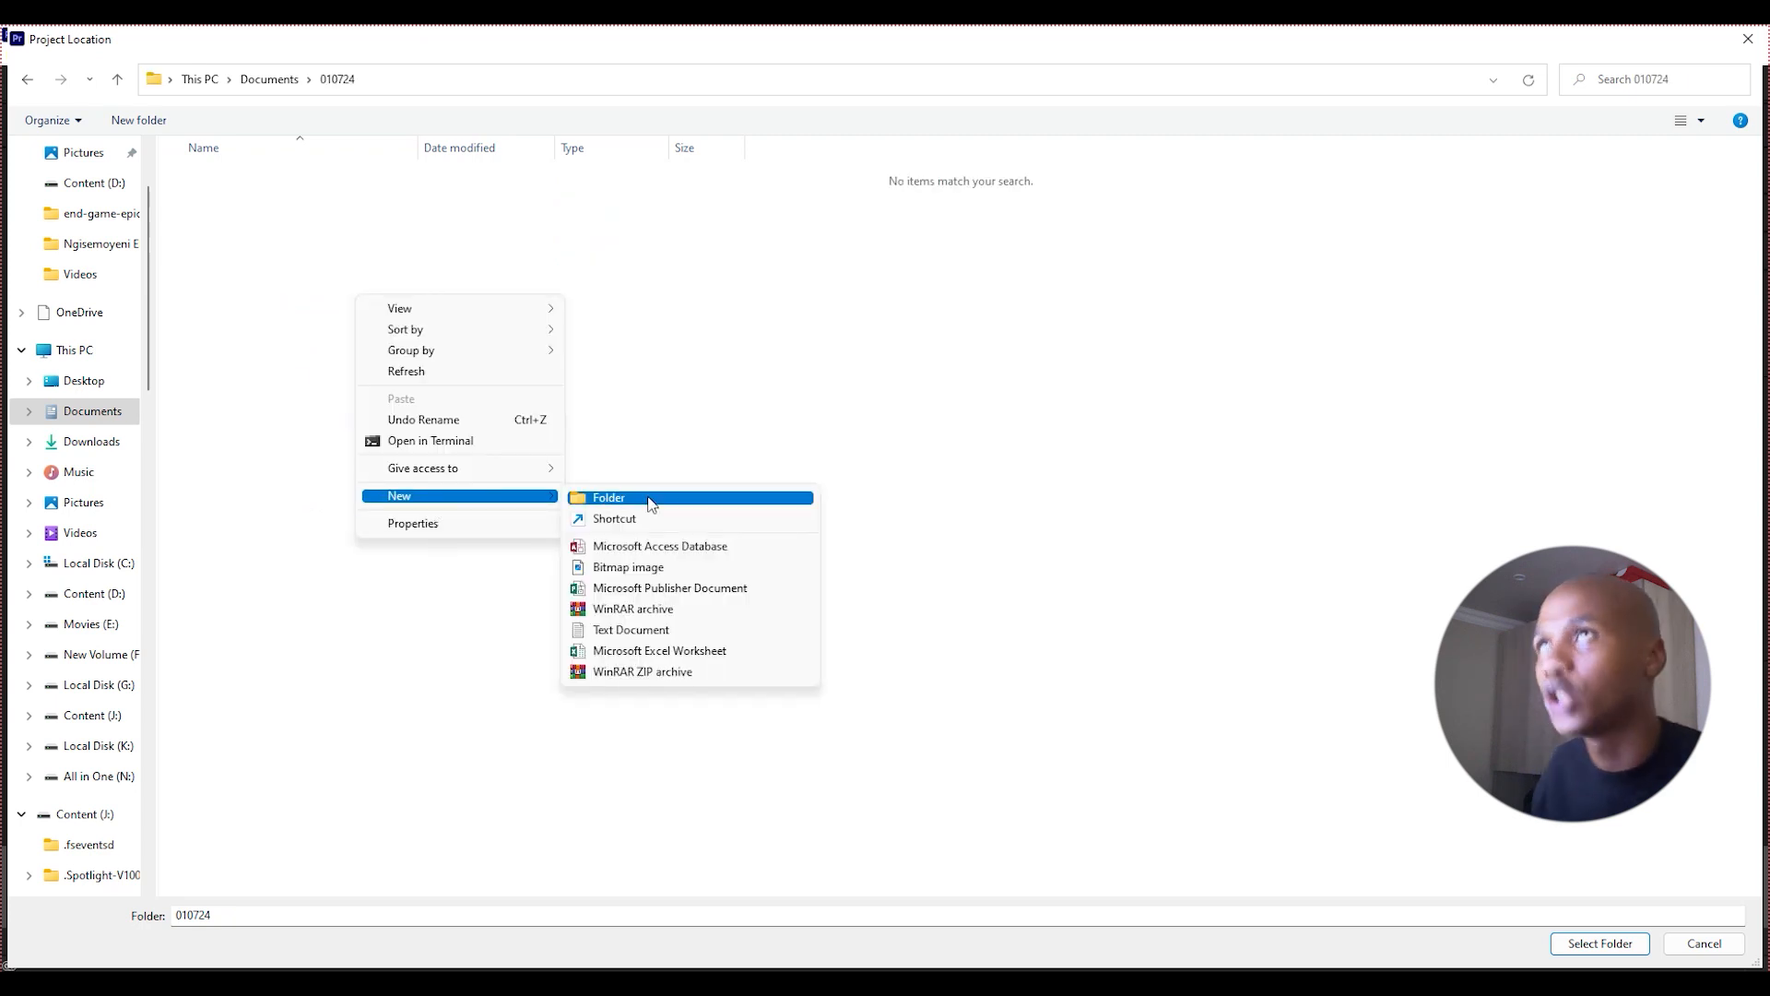
left_click(653, 498)
type("Adobe")
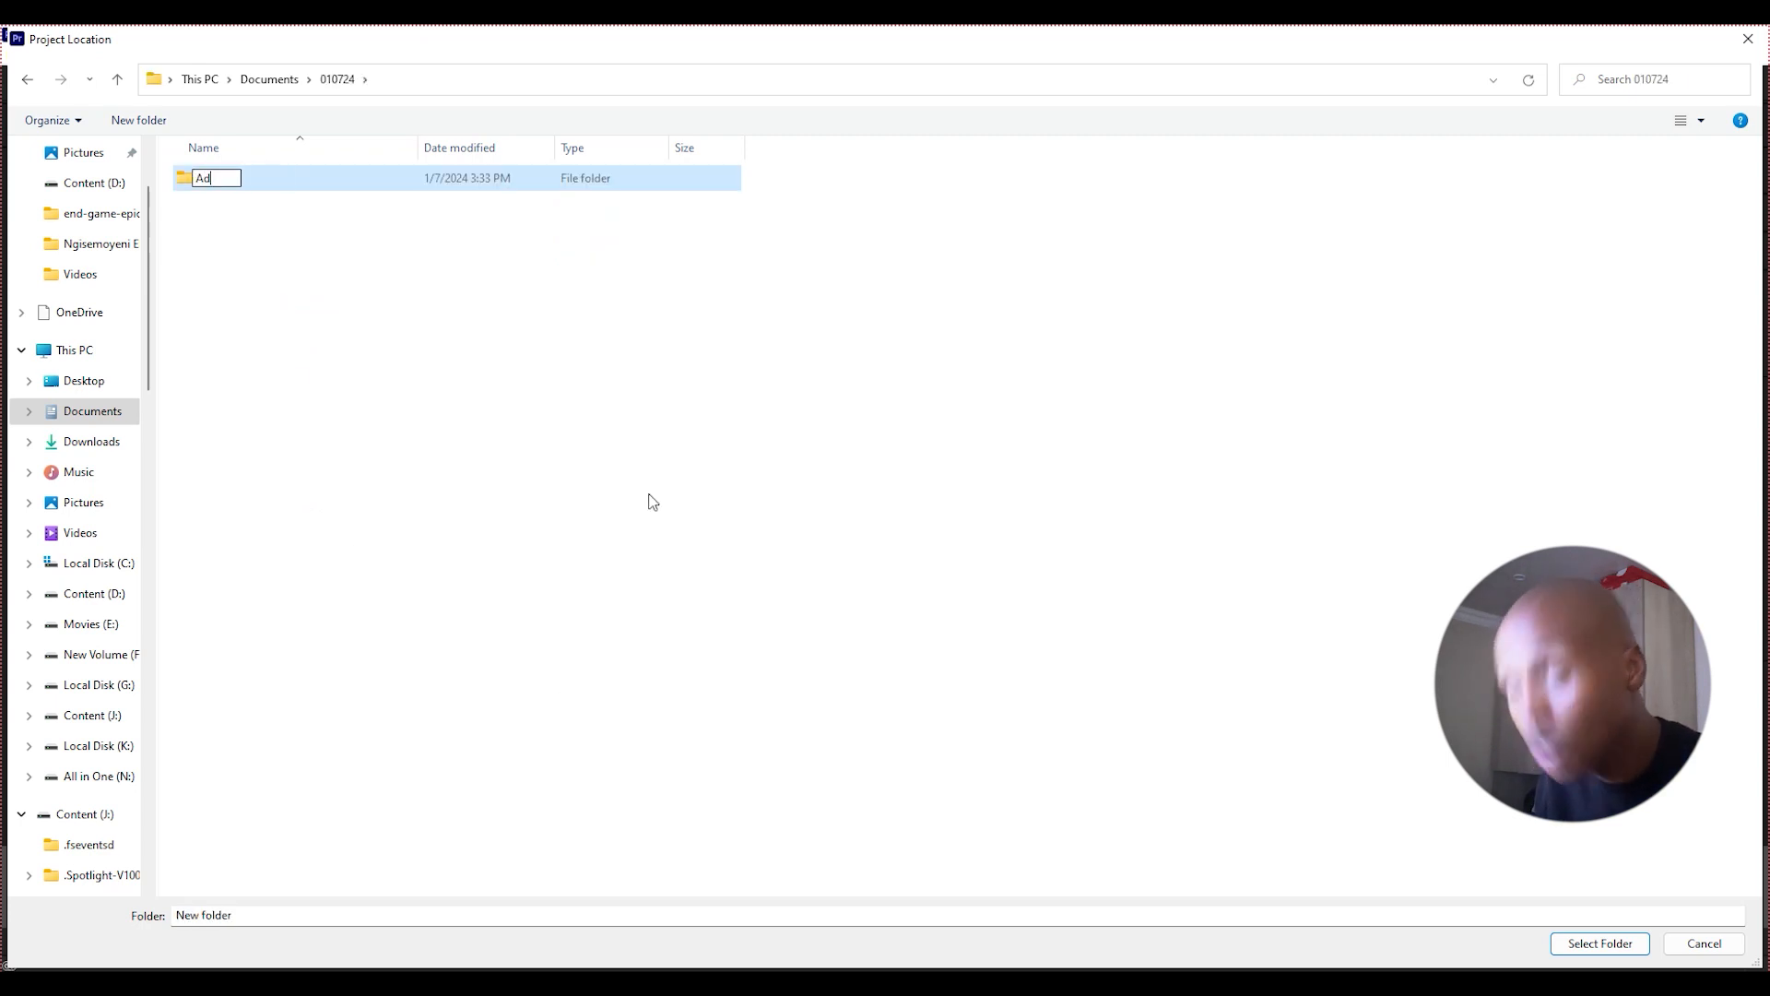
key("BackSpace")
key("BackSpace")
key("BackSpace")
key("BackSpace")
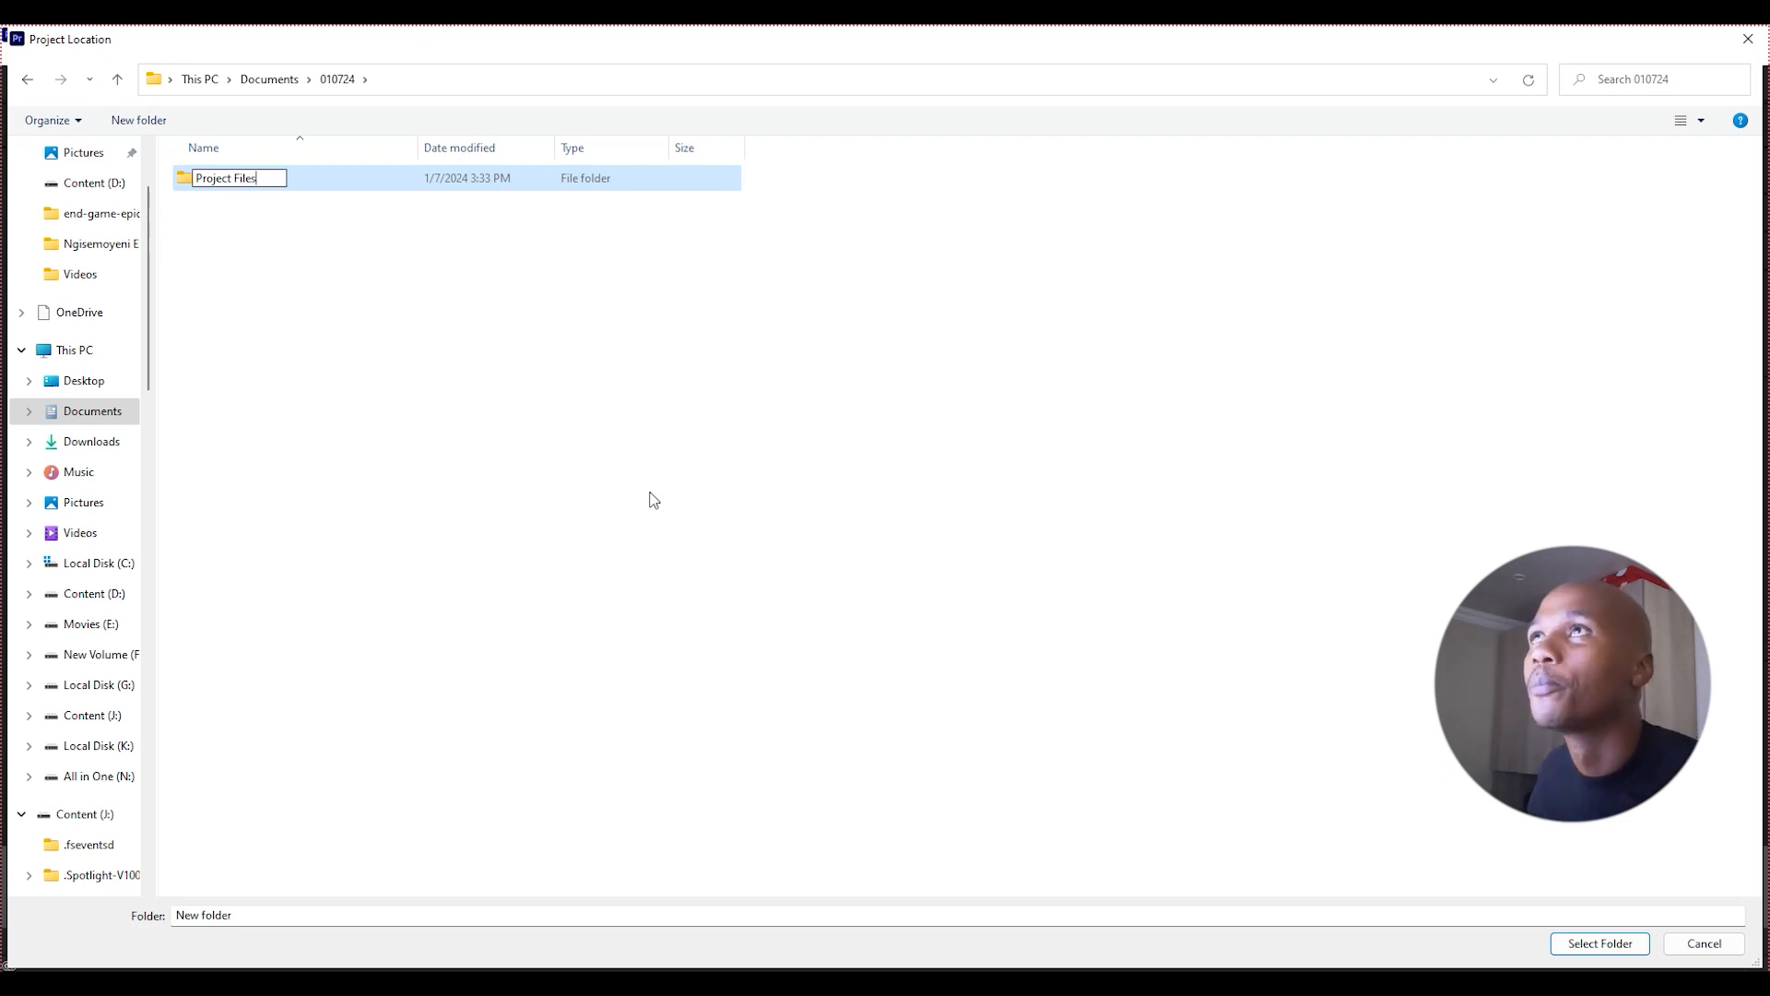
left_click(330, 170)
Create a folder named Adobe Premiere Pro inside Project Files and choose it as the project location.
double_click(333, 168)
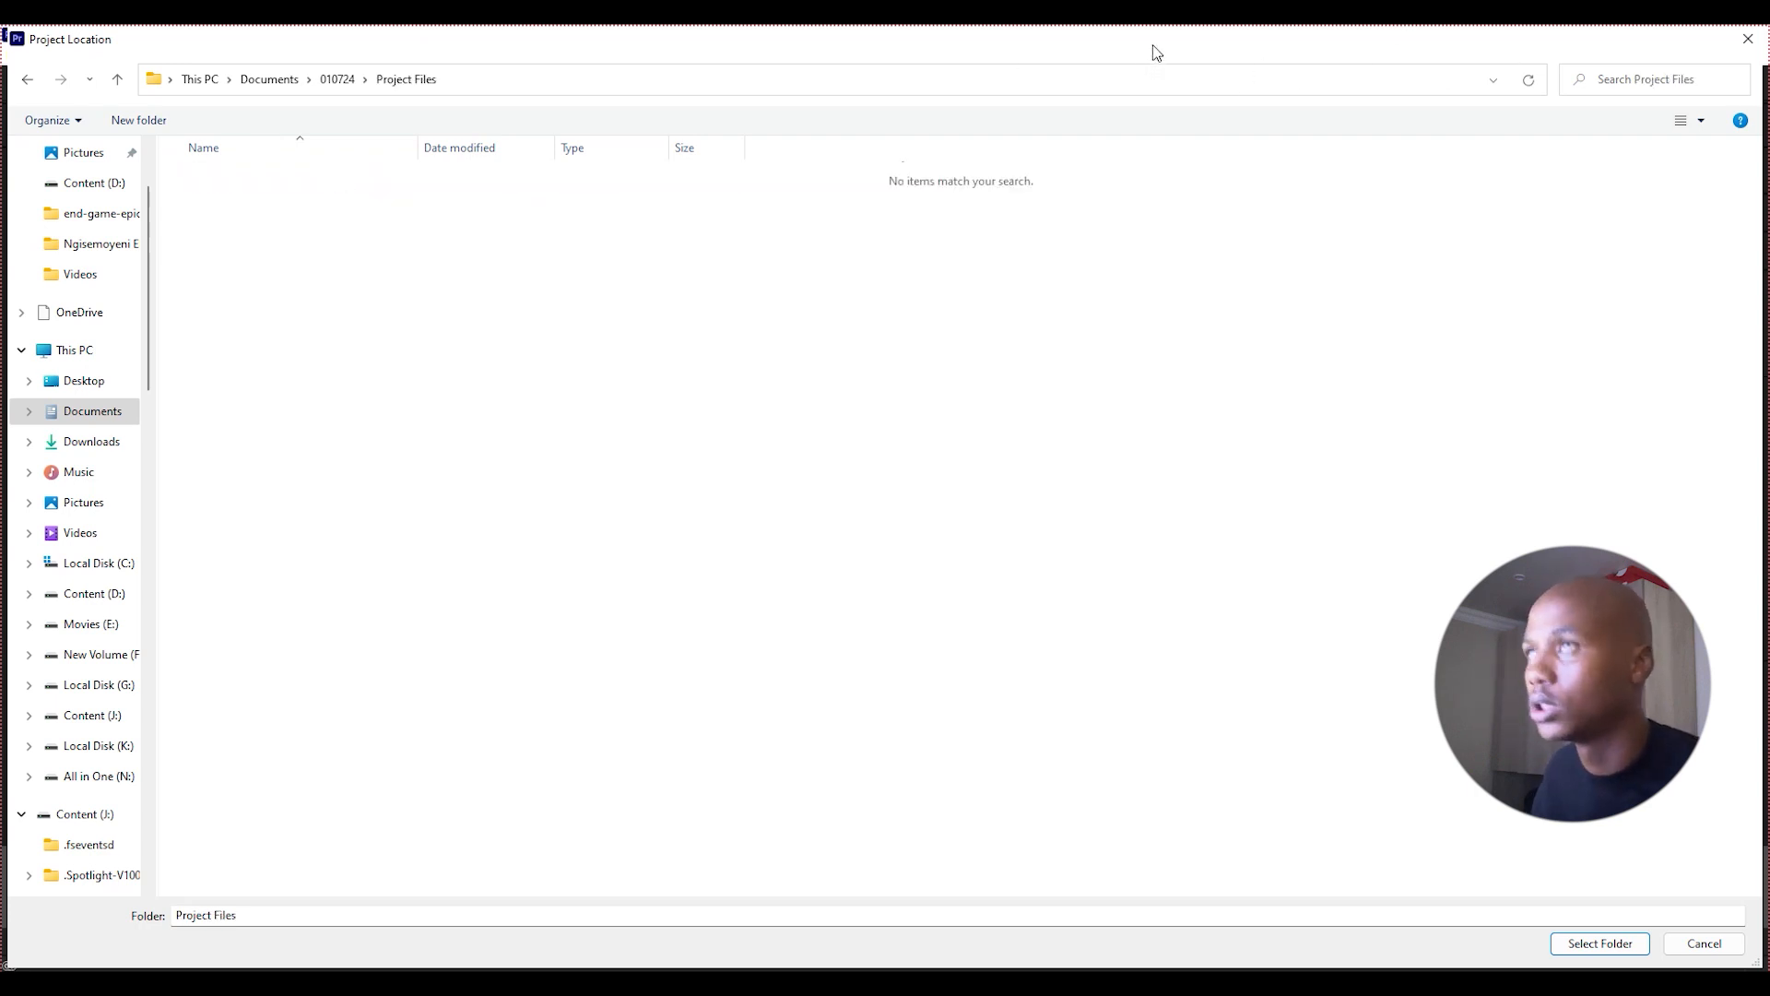
right_click(458, 311)
mouse_move(507, 512)
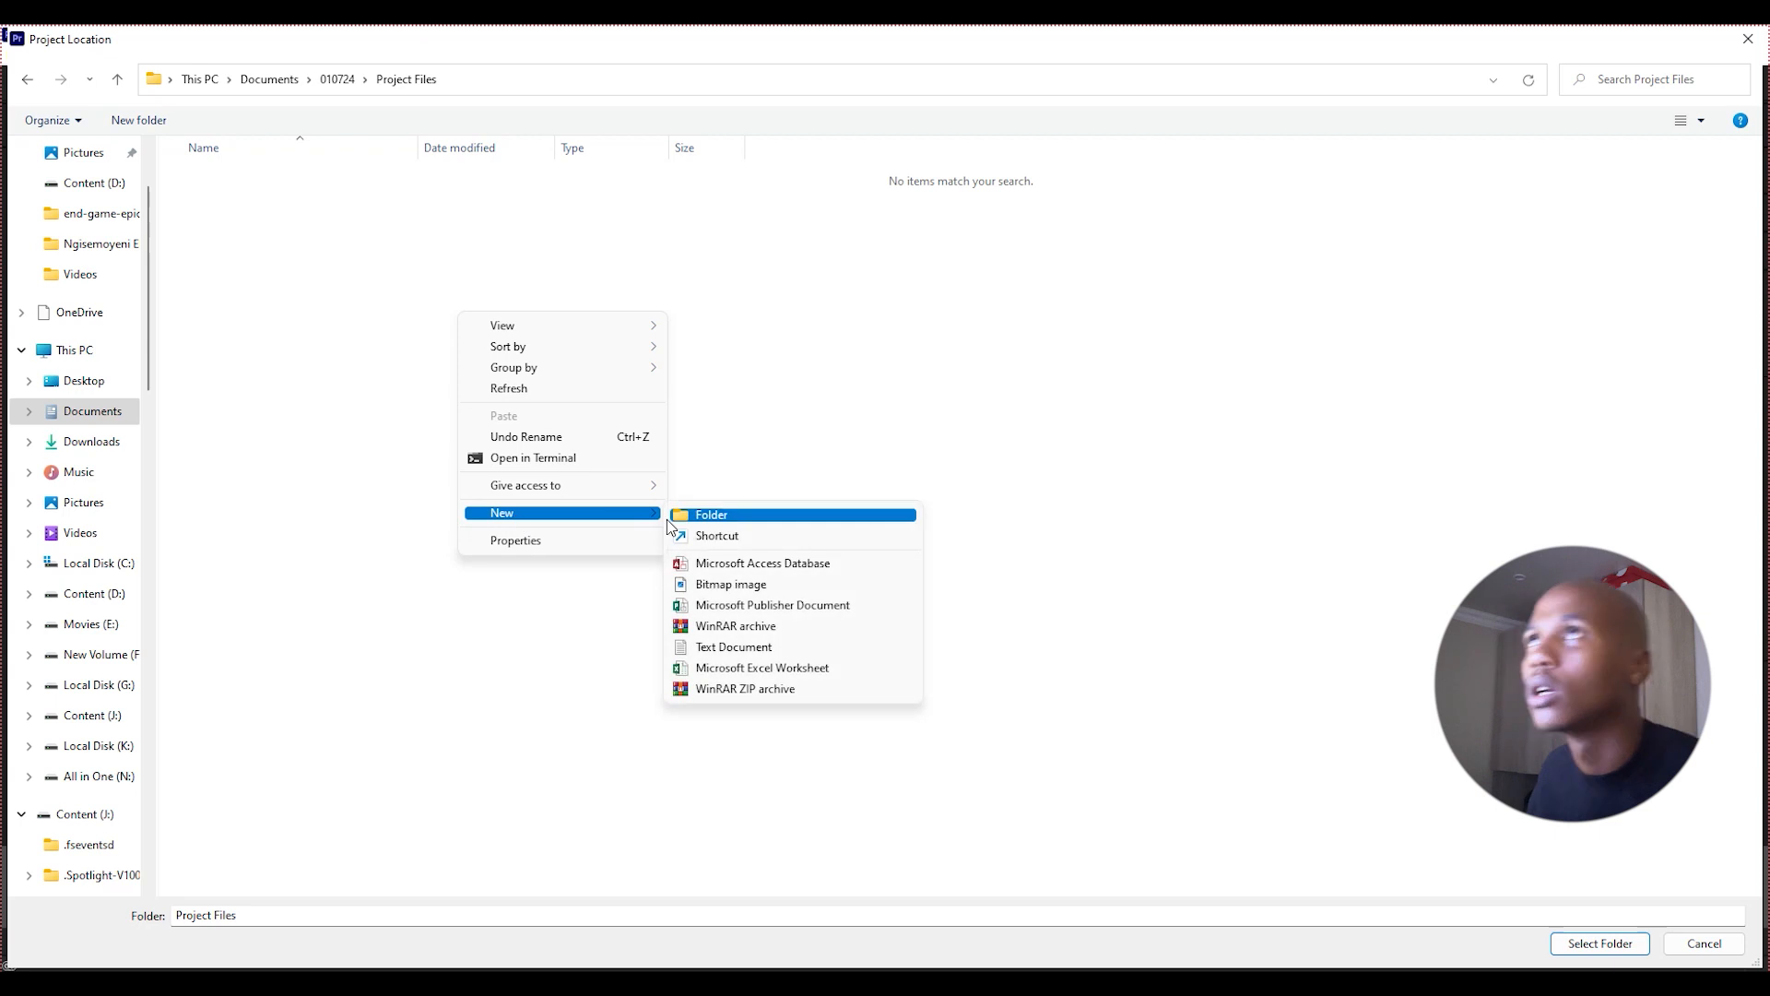
left_click(667, 518)
type("Ad")
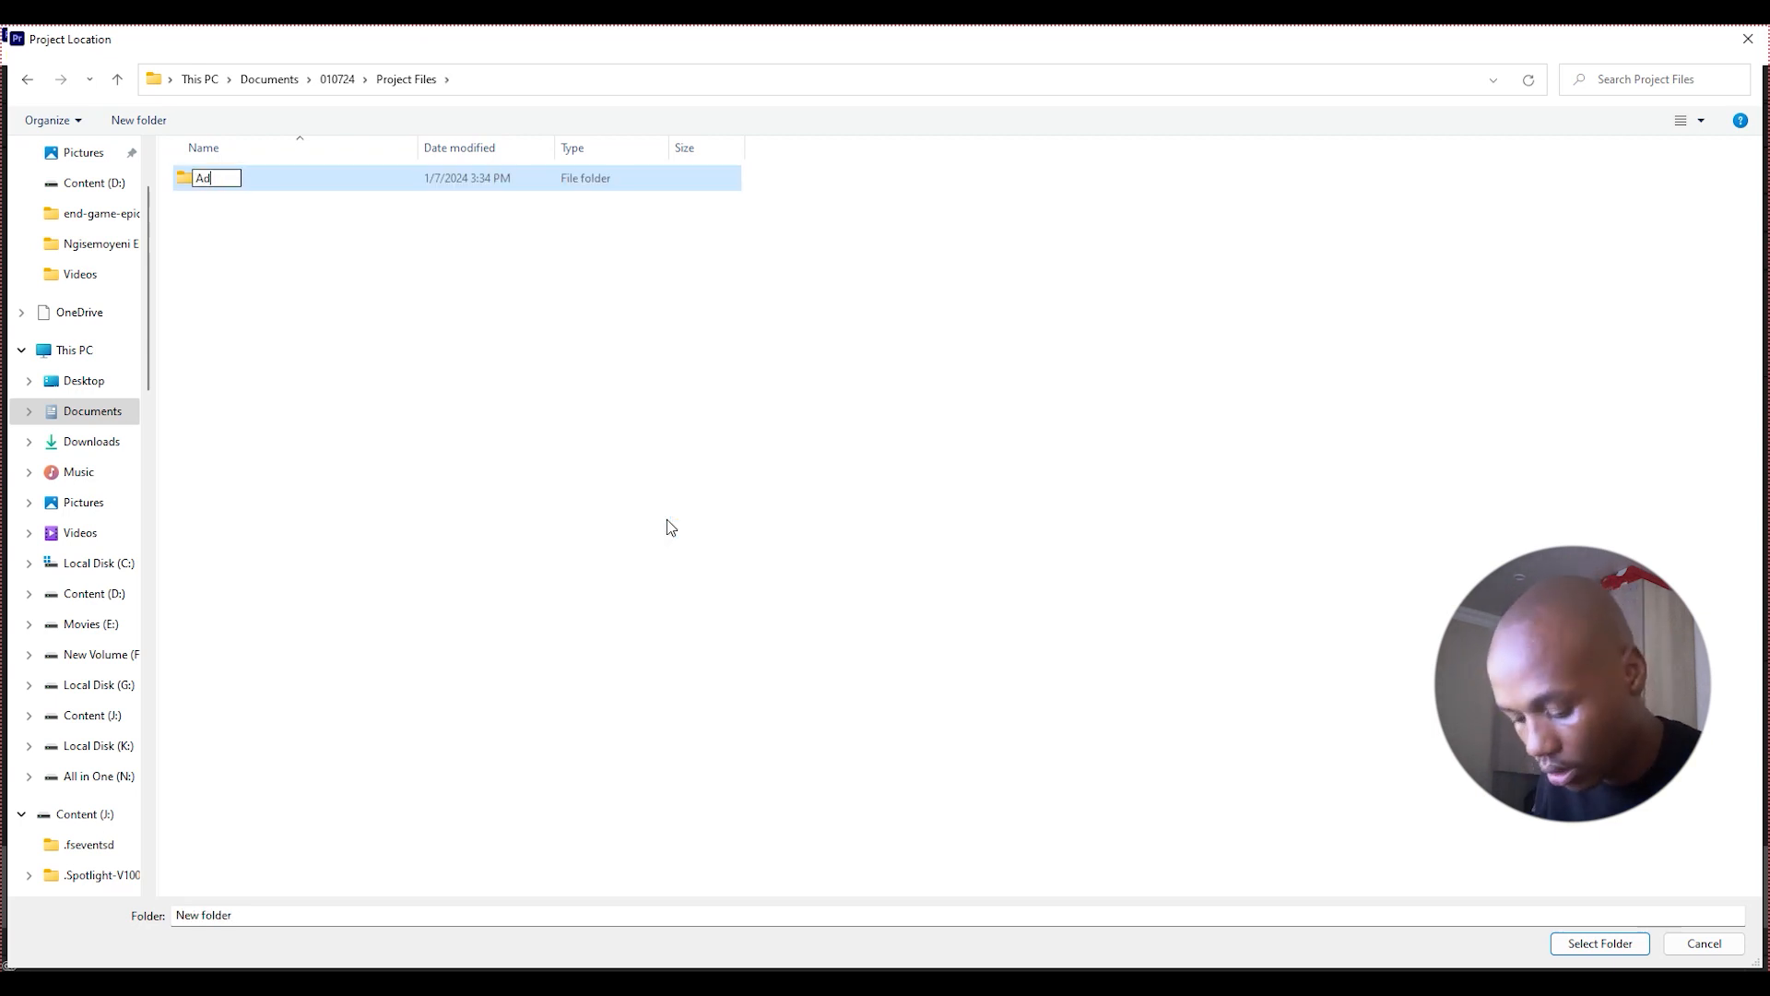
type("obe Premiere Pro")
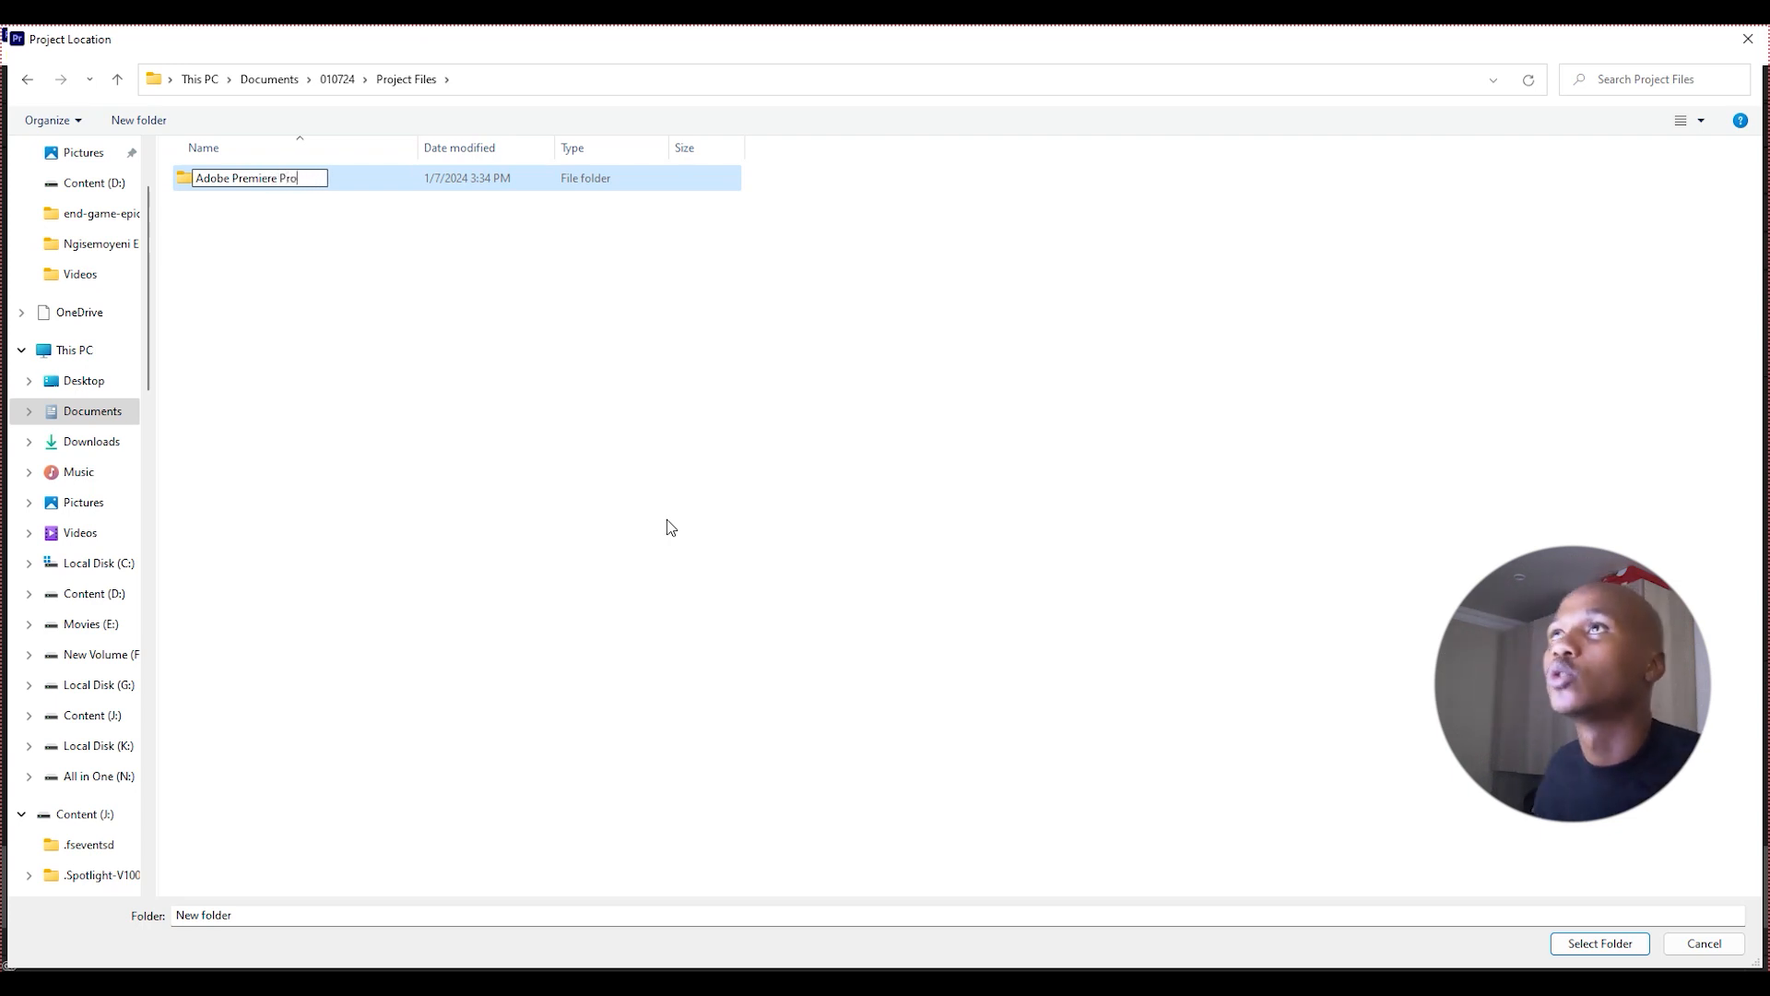
key("Return")
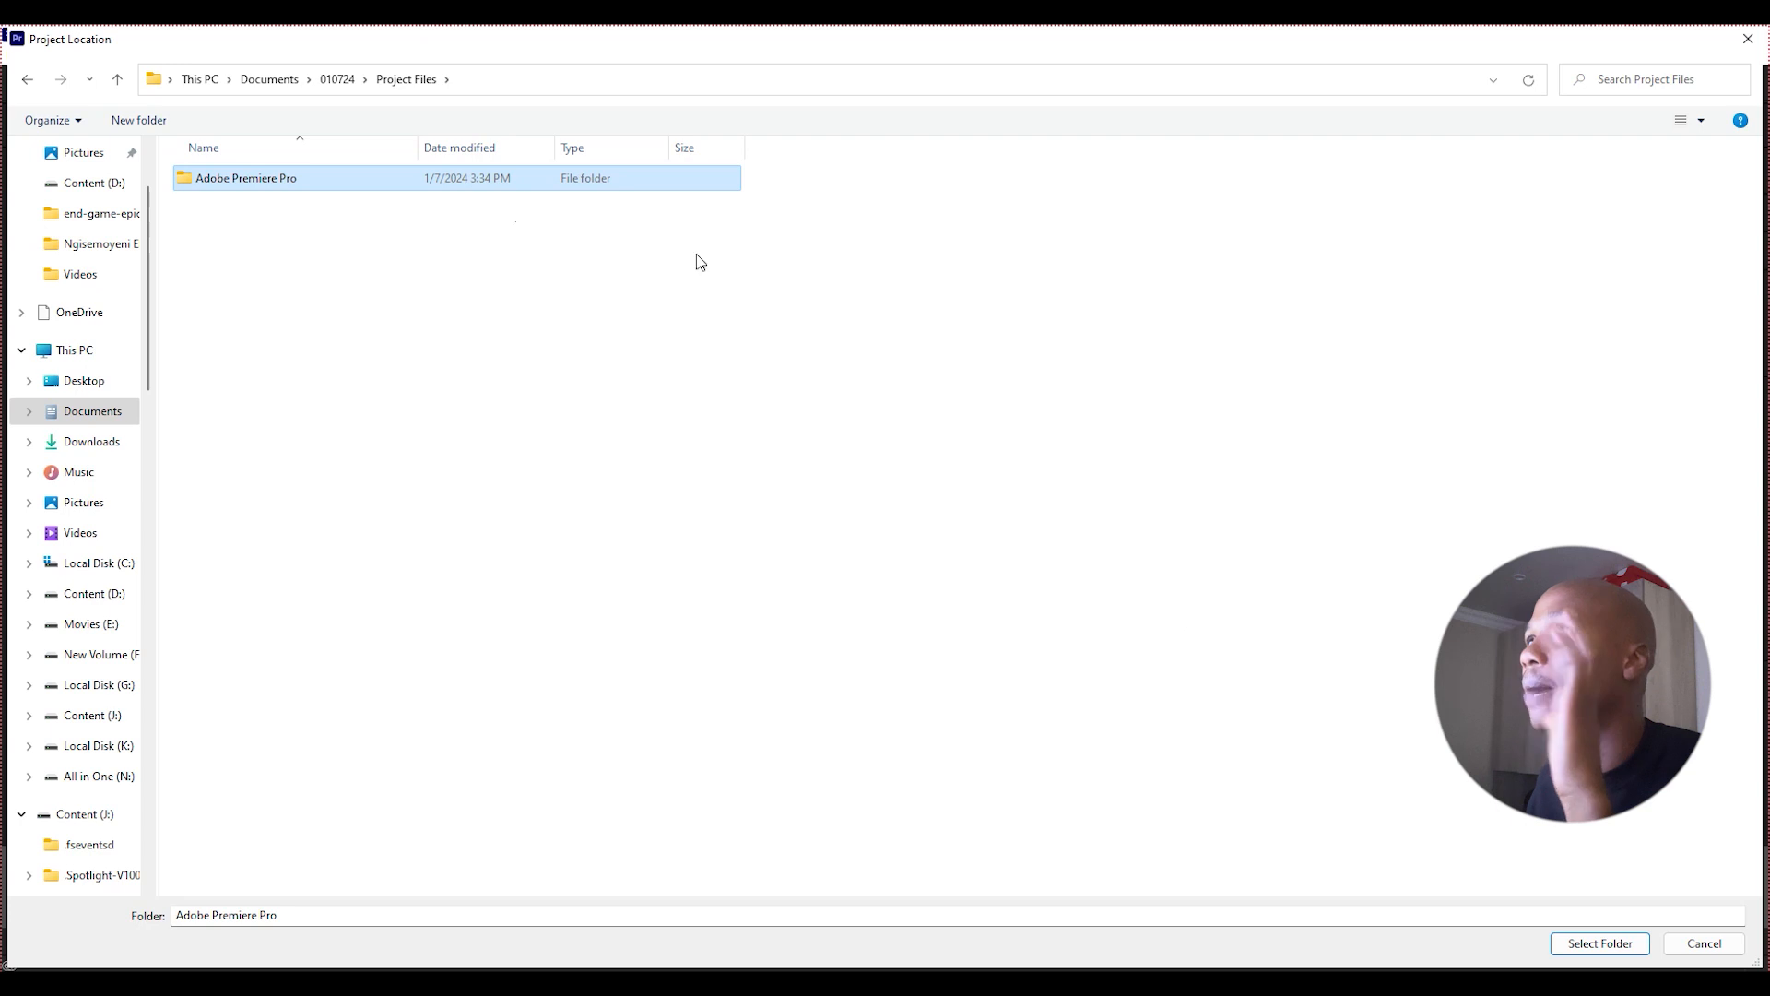
double_click(506, 178)
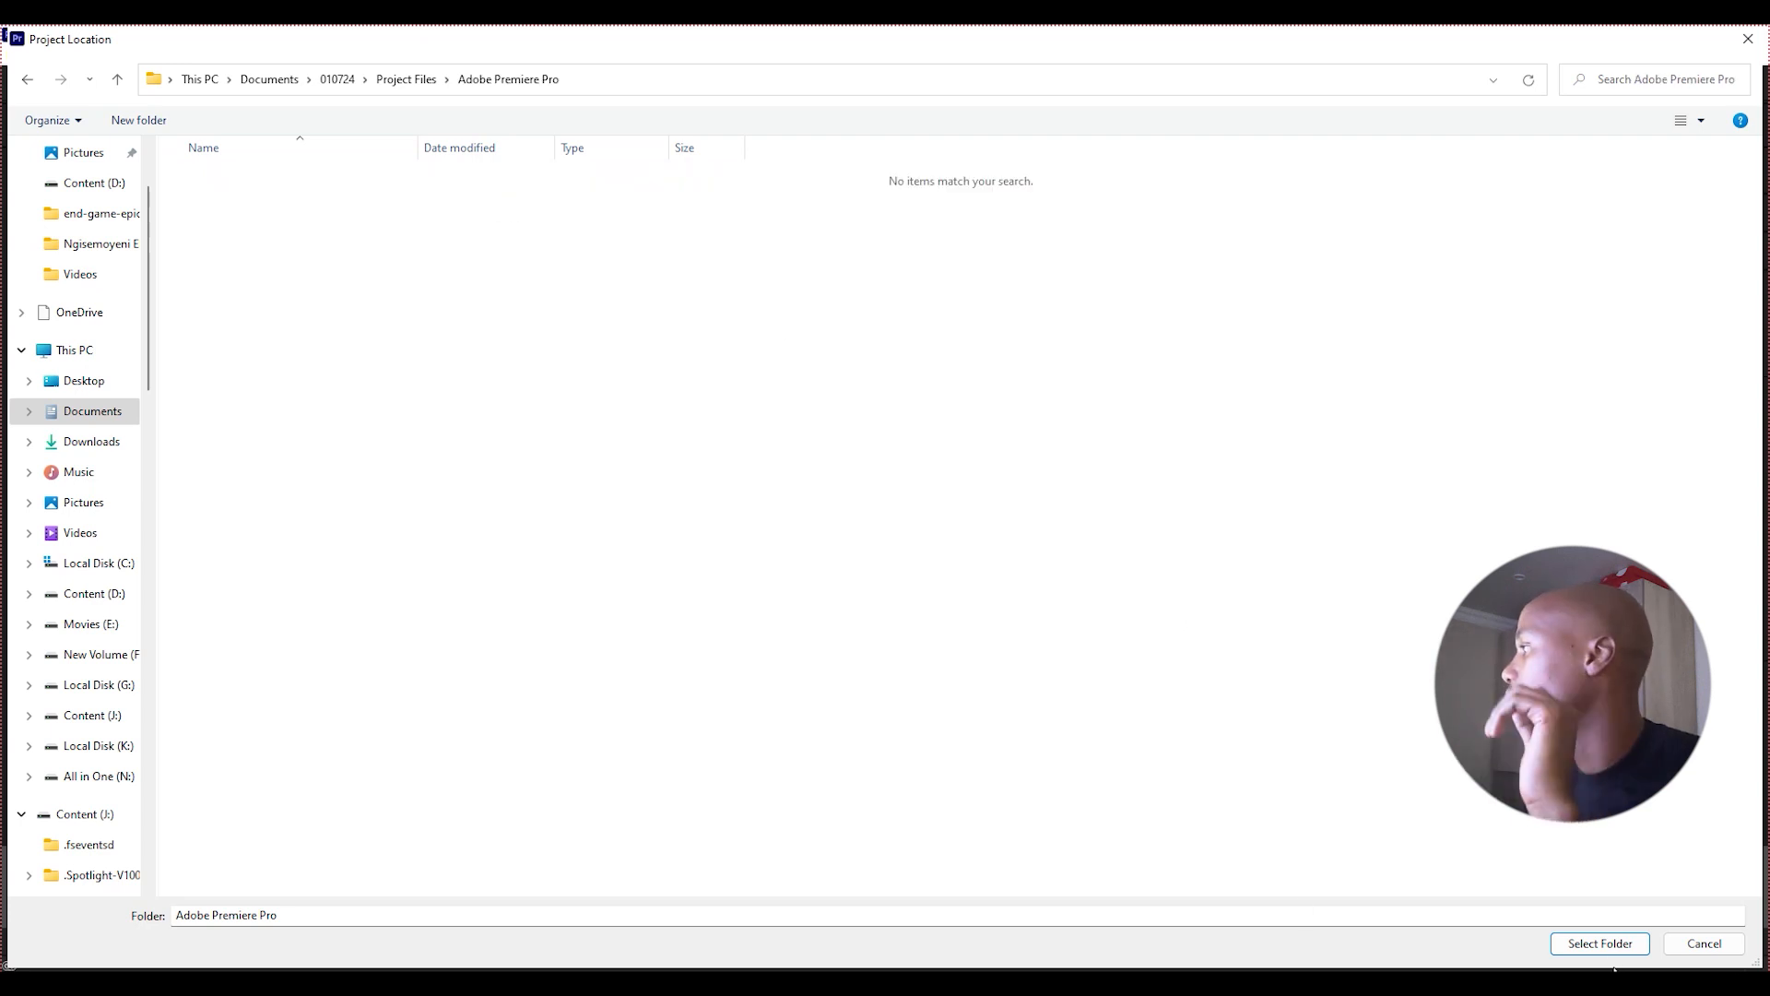
left_click(1605, 944)
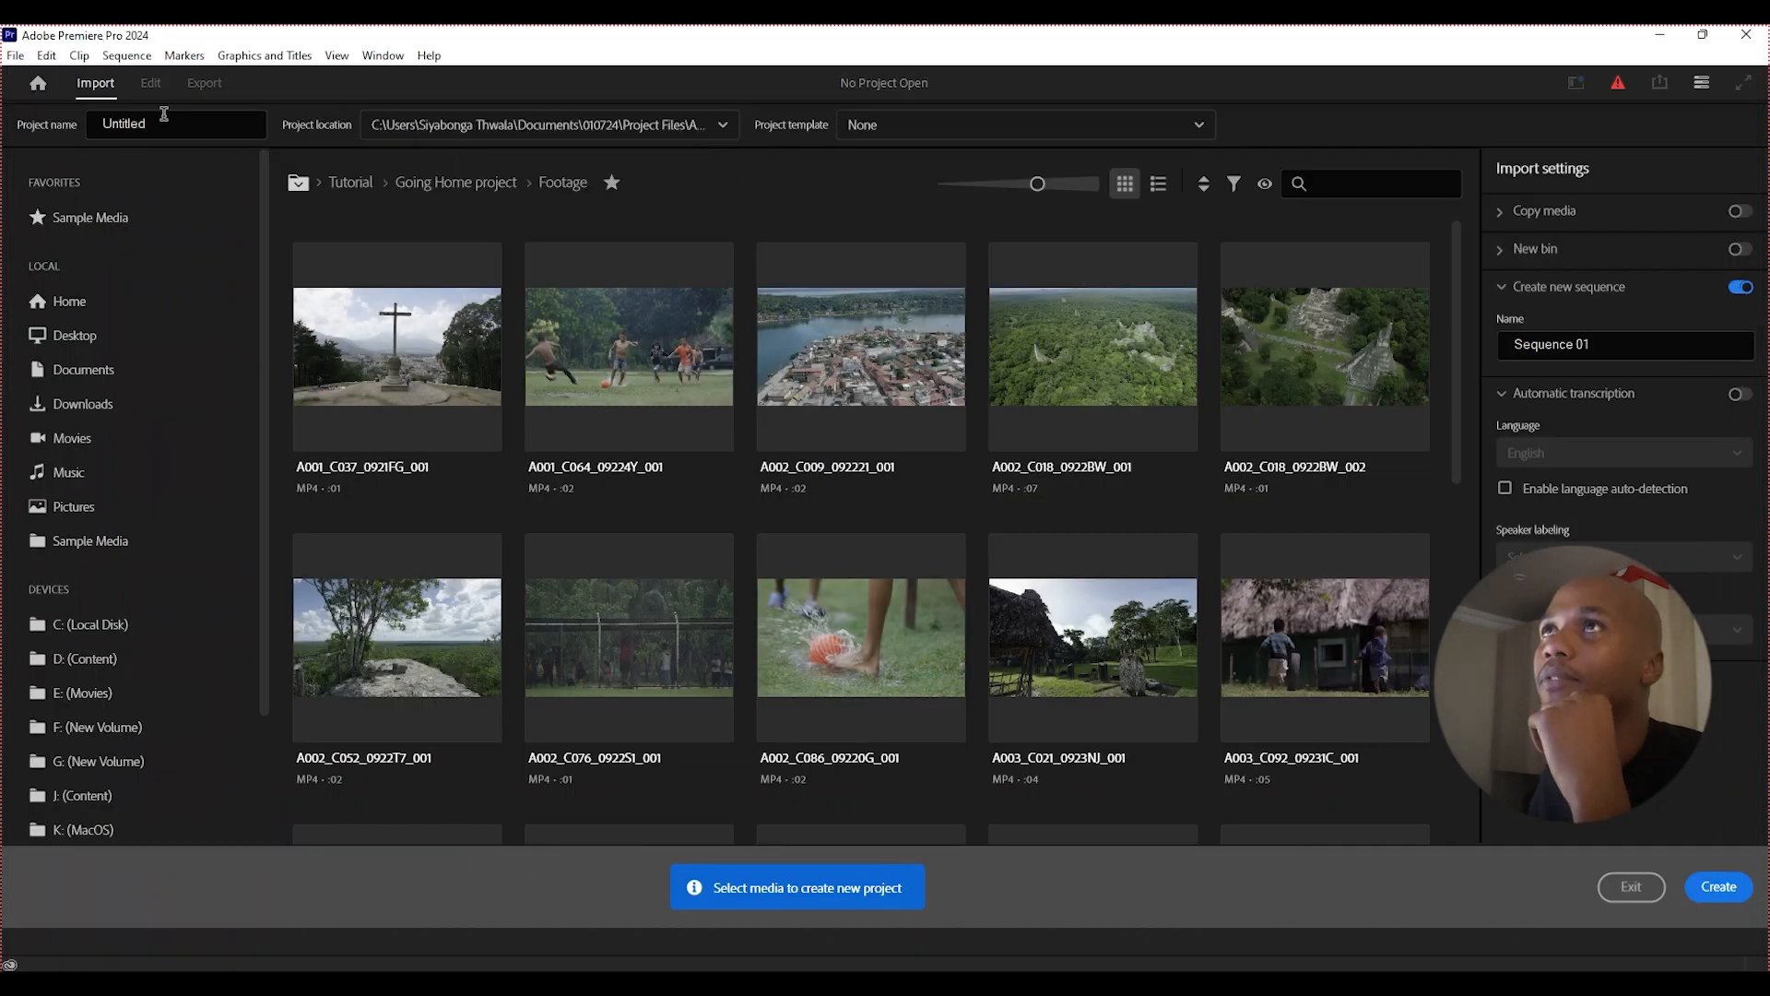
Name the project 010724_YouTube and create it without selecting any media.
left_click(164, 114)
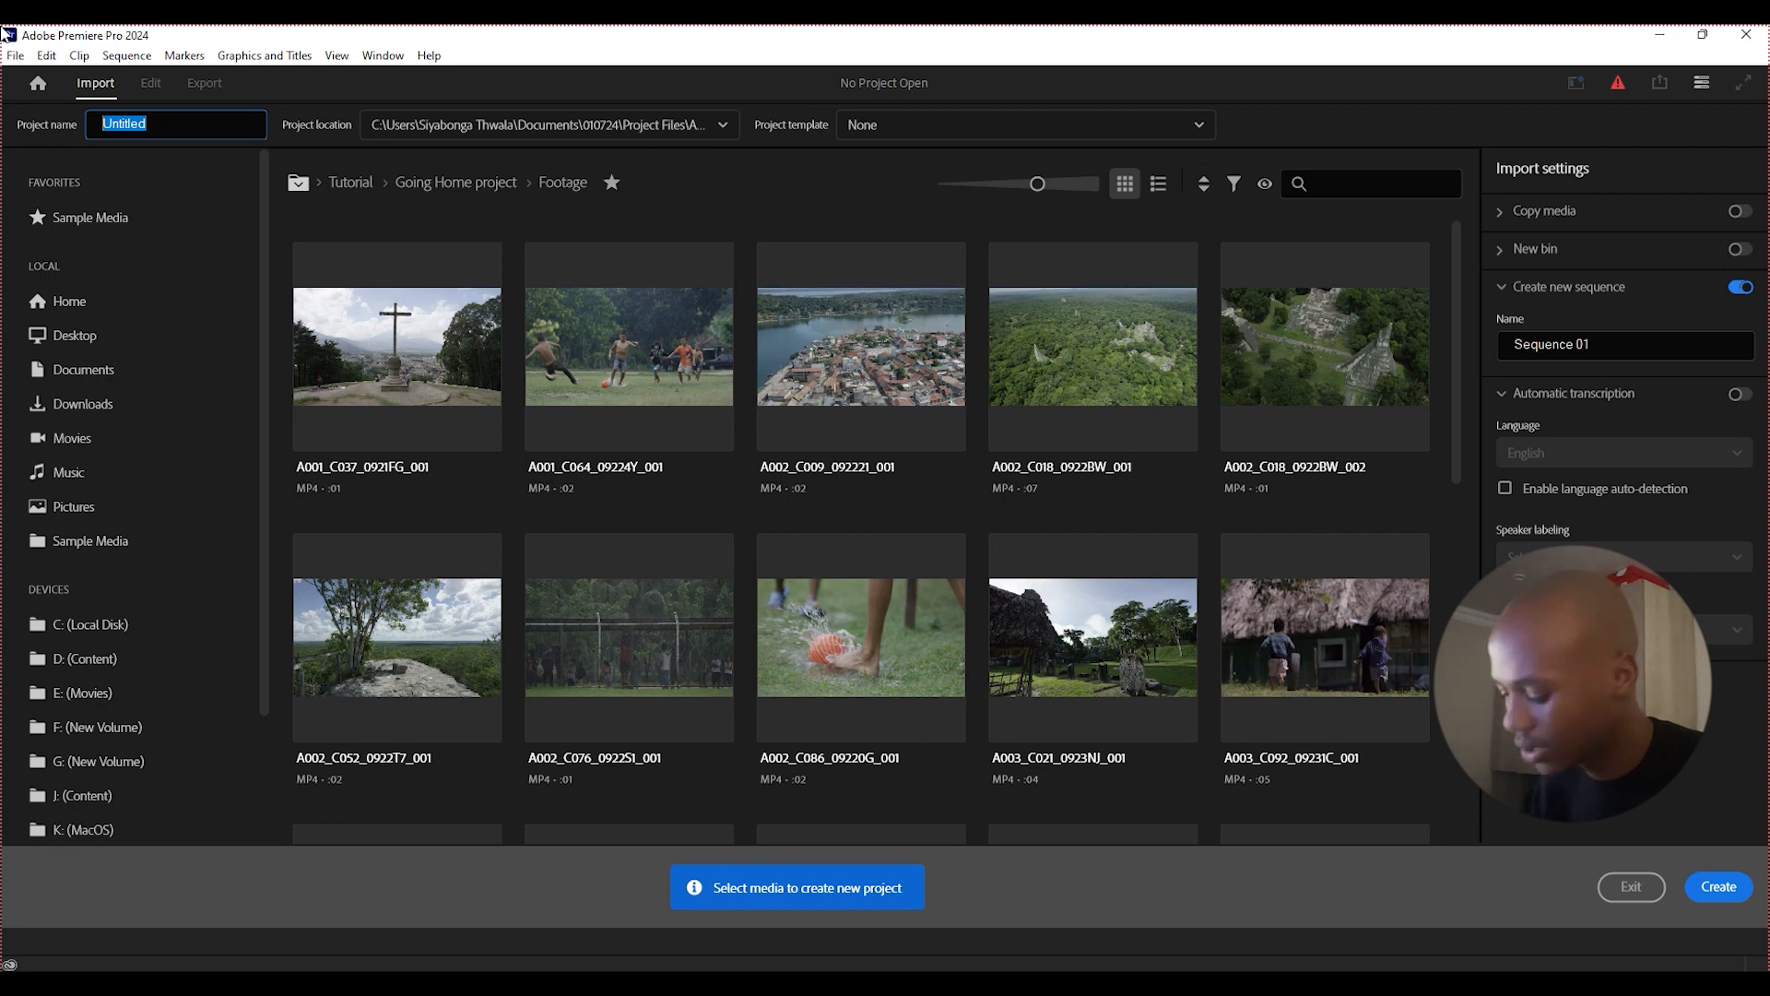
type("010724_YouTube")
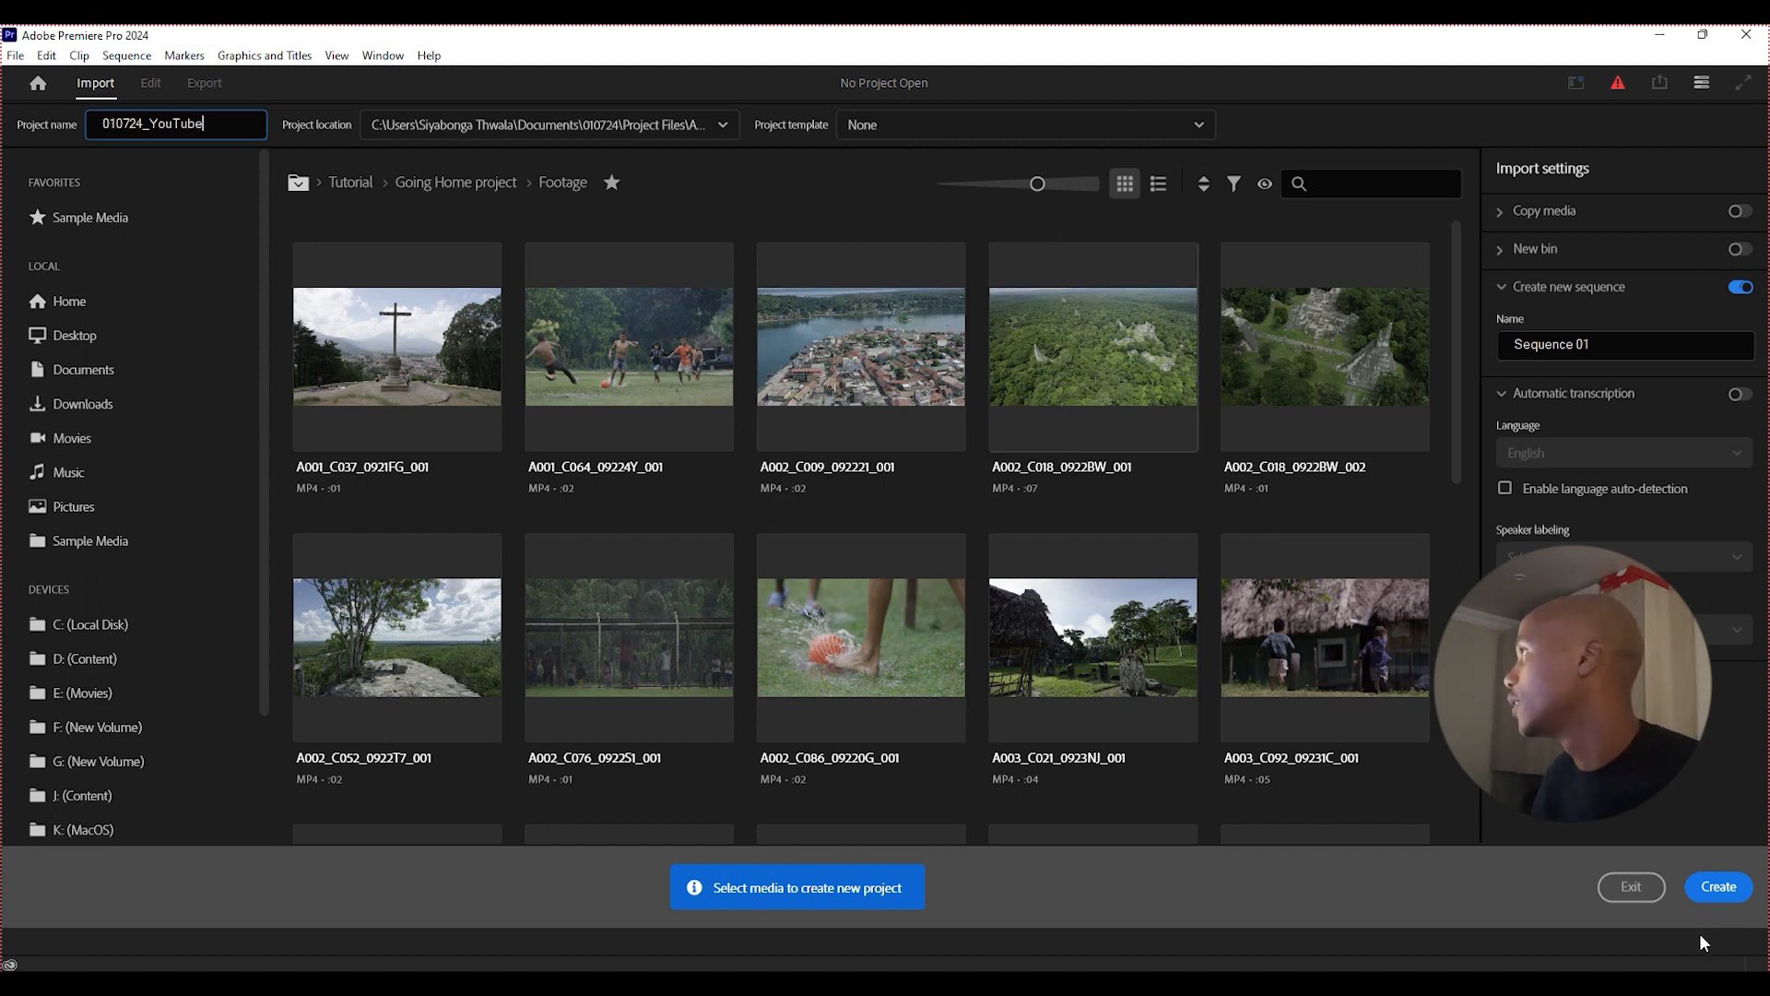
left_click(1707, 887)
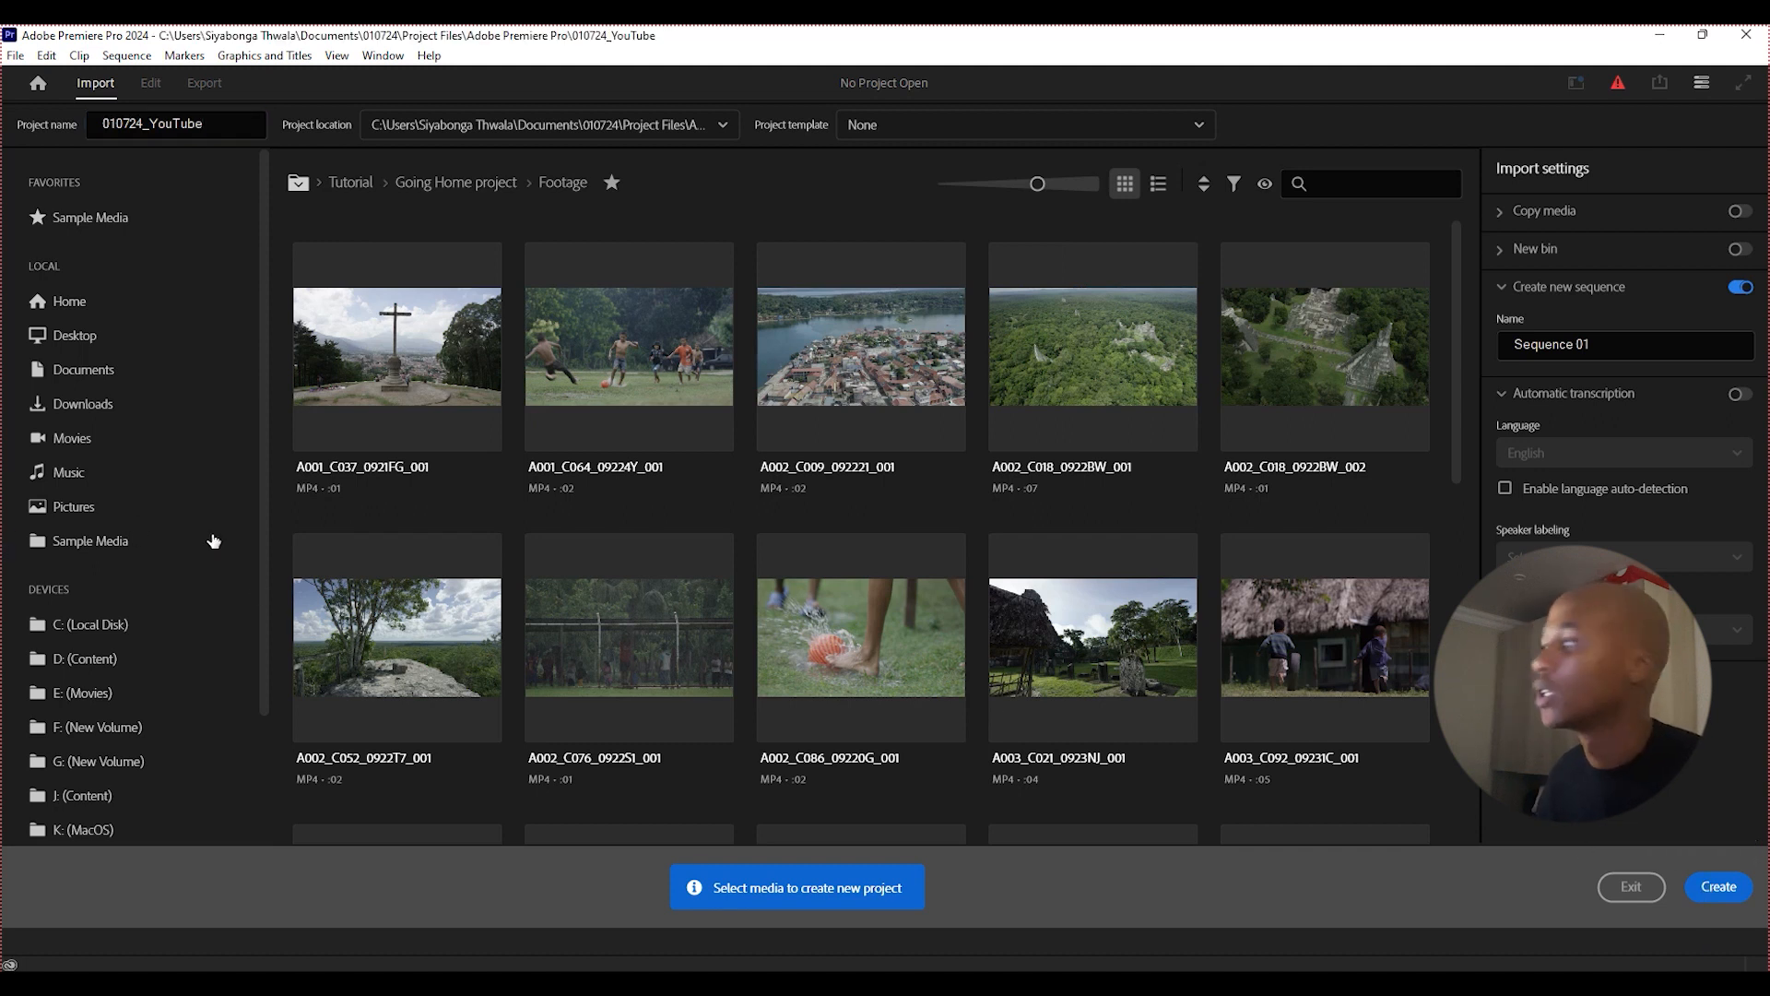
left_click(1702, 890)
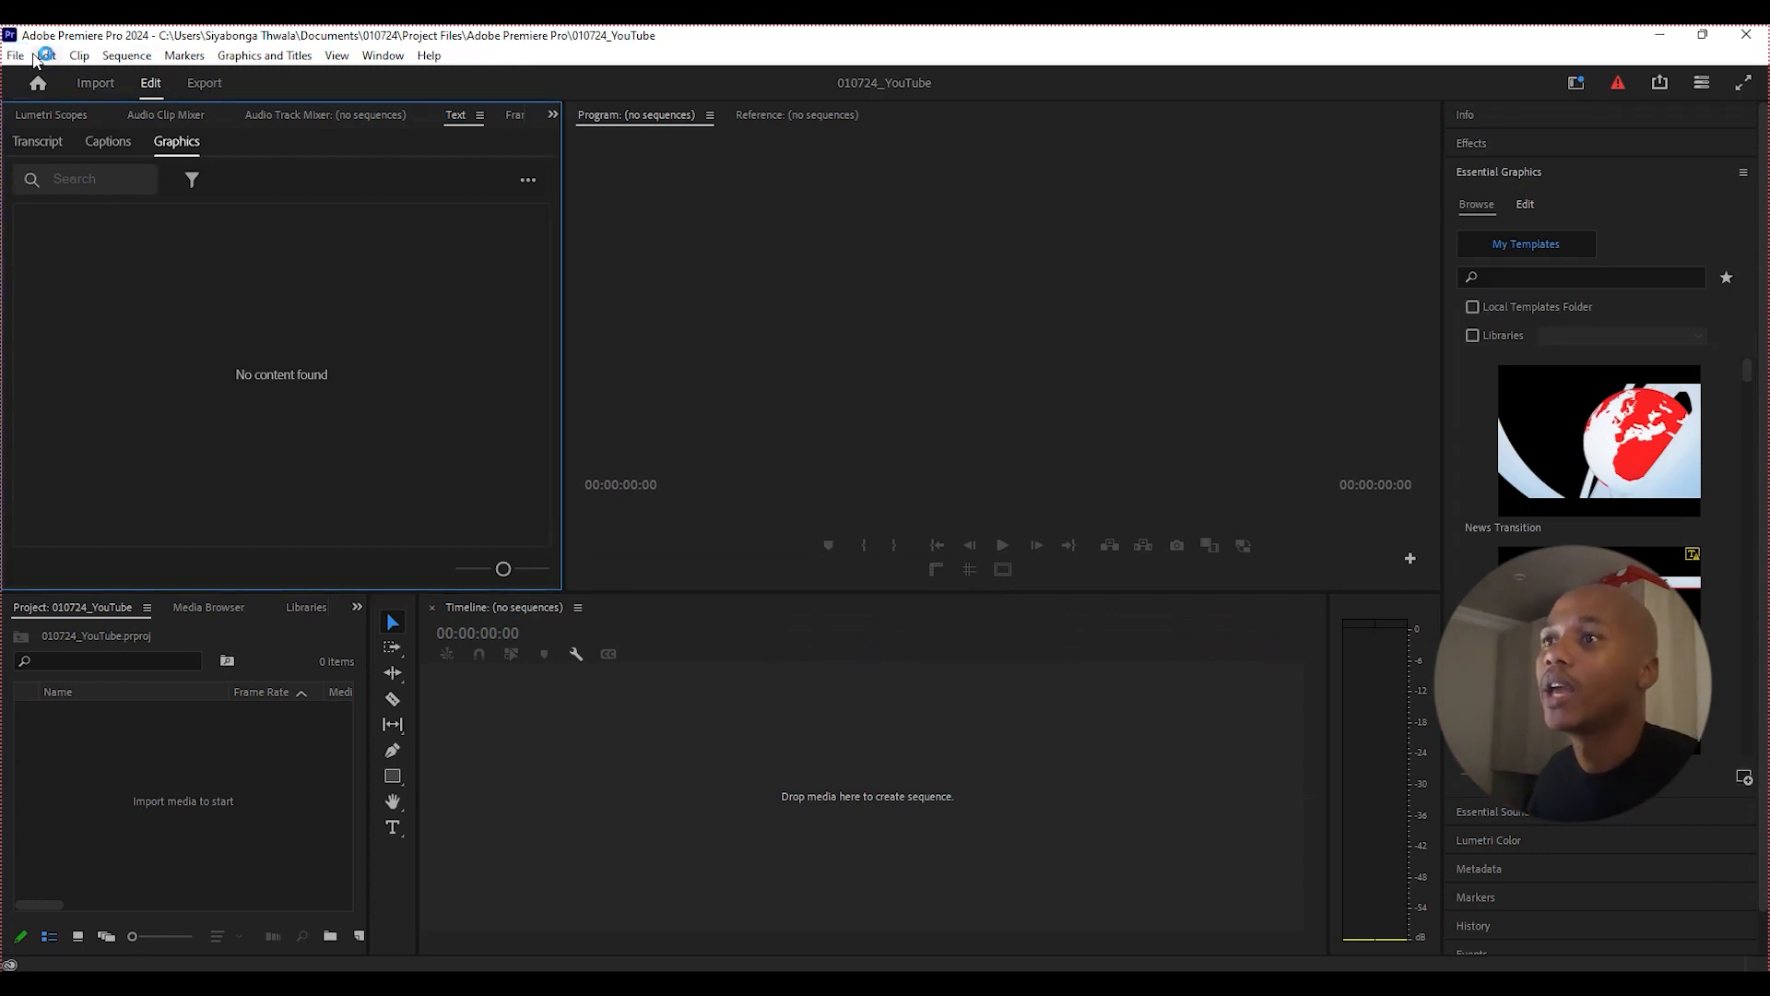
Close the Media Browser and Libraries panels docked beside the Project panel.
left_click(124, 891)
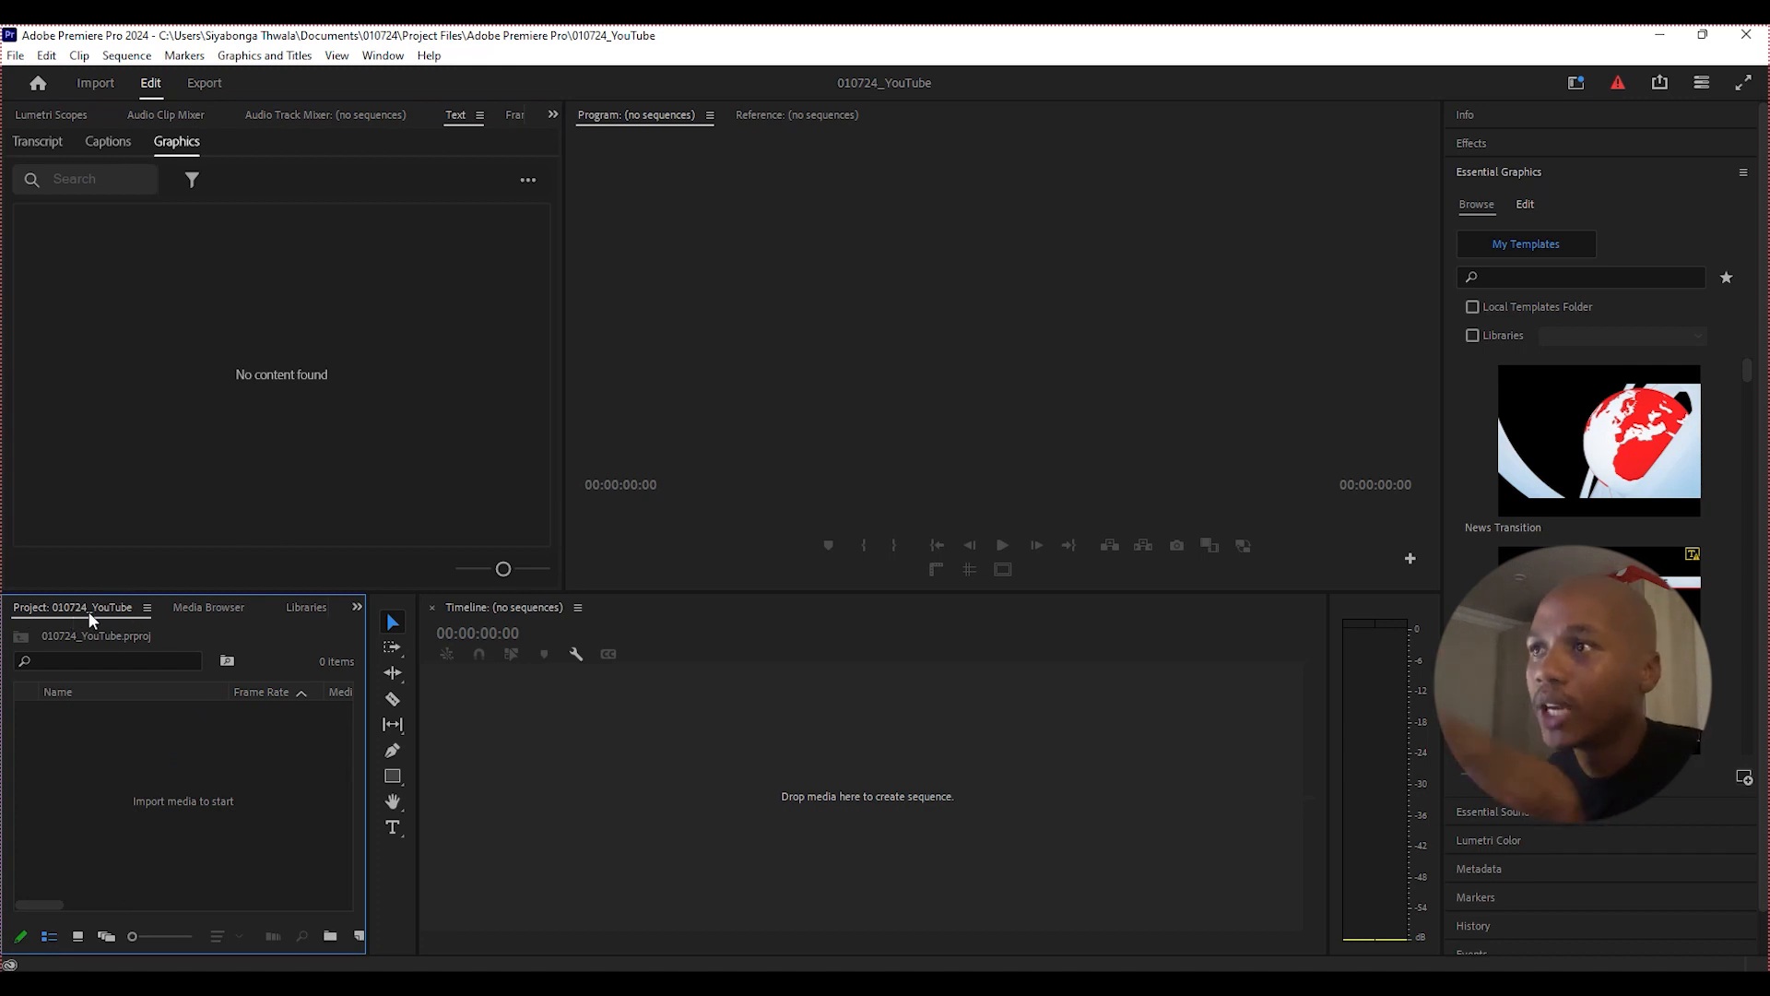
left_click(209, 607)
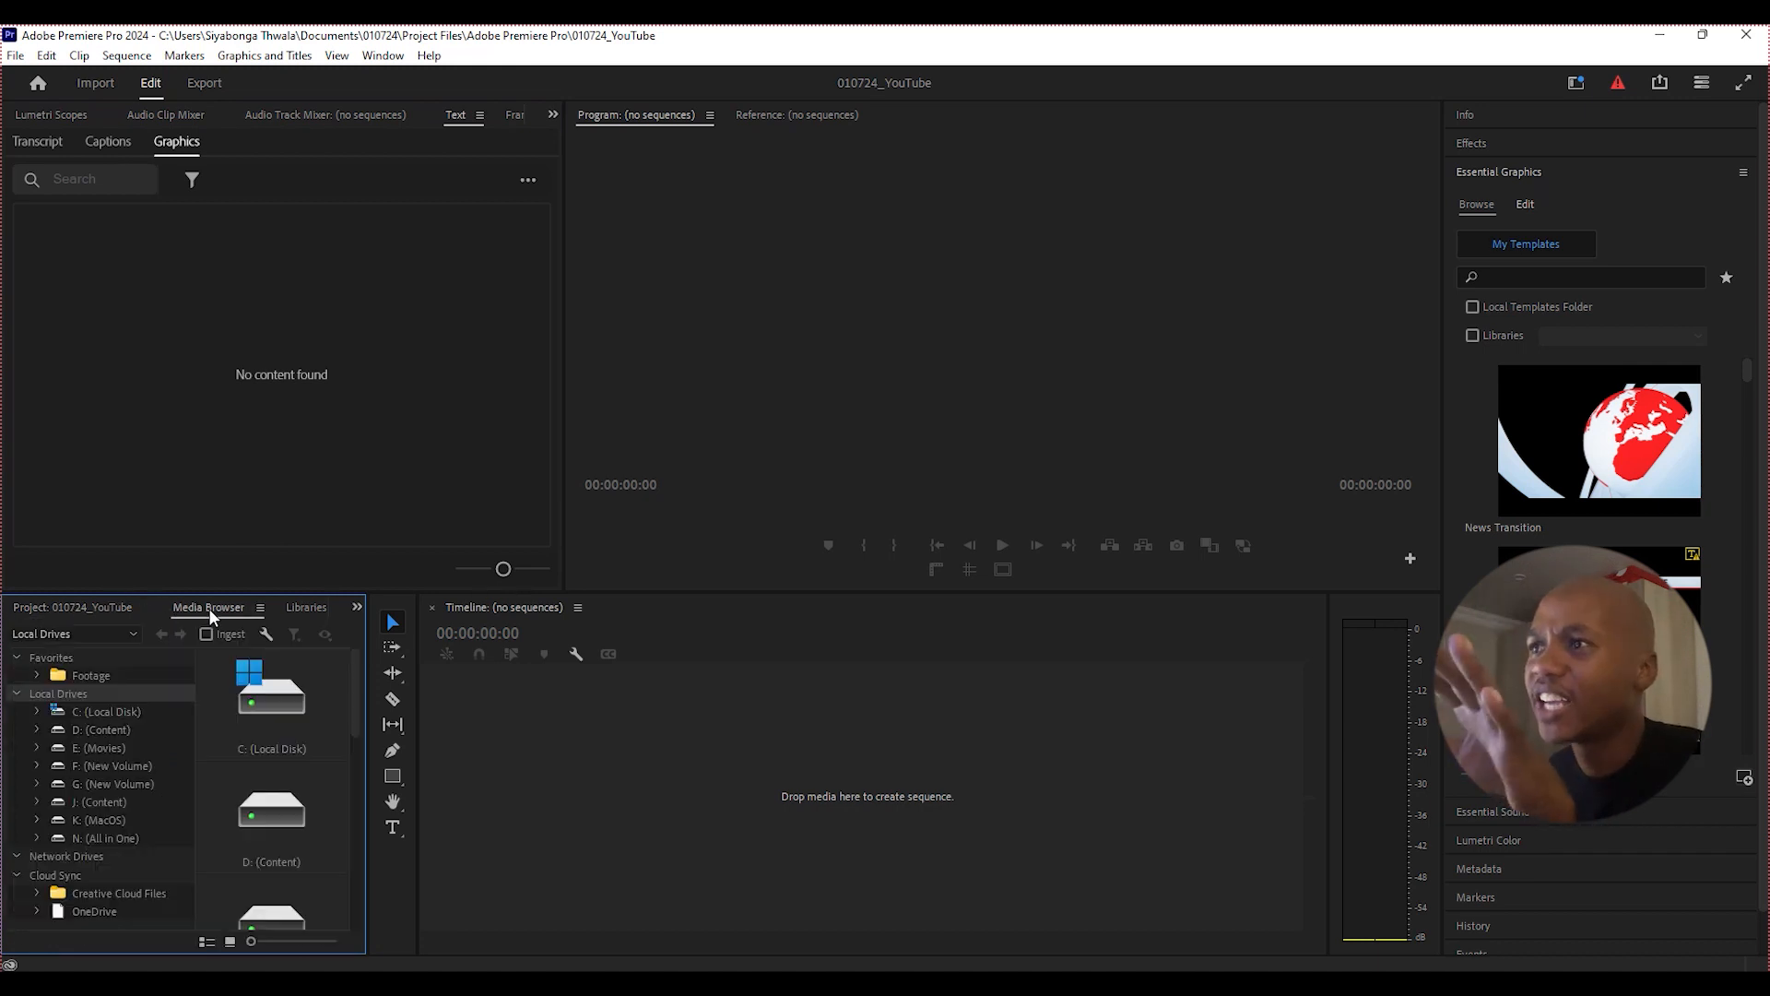
left_click(261, 607)
left_click(351, 616)
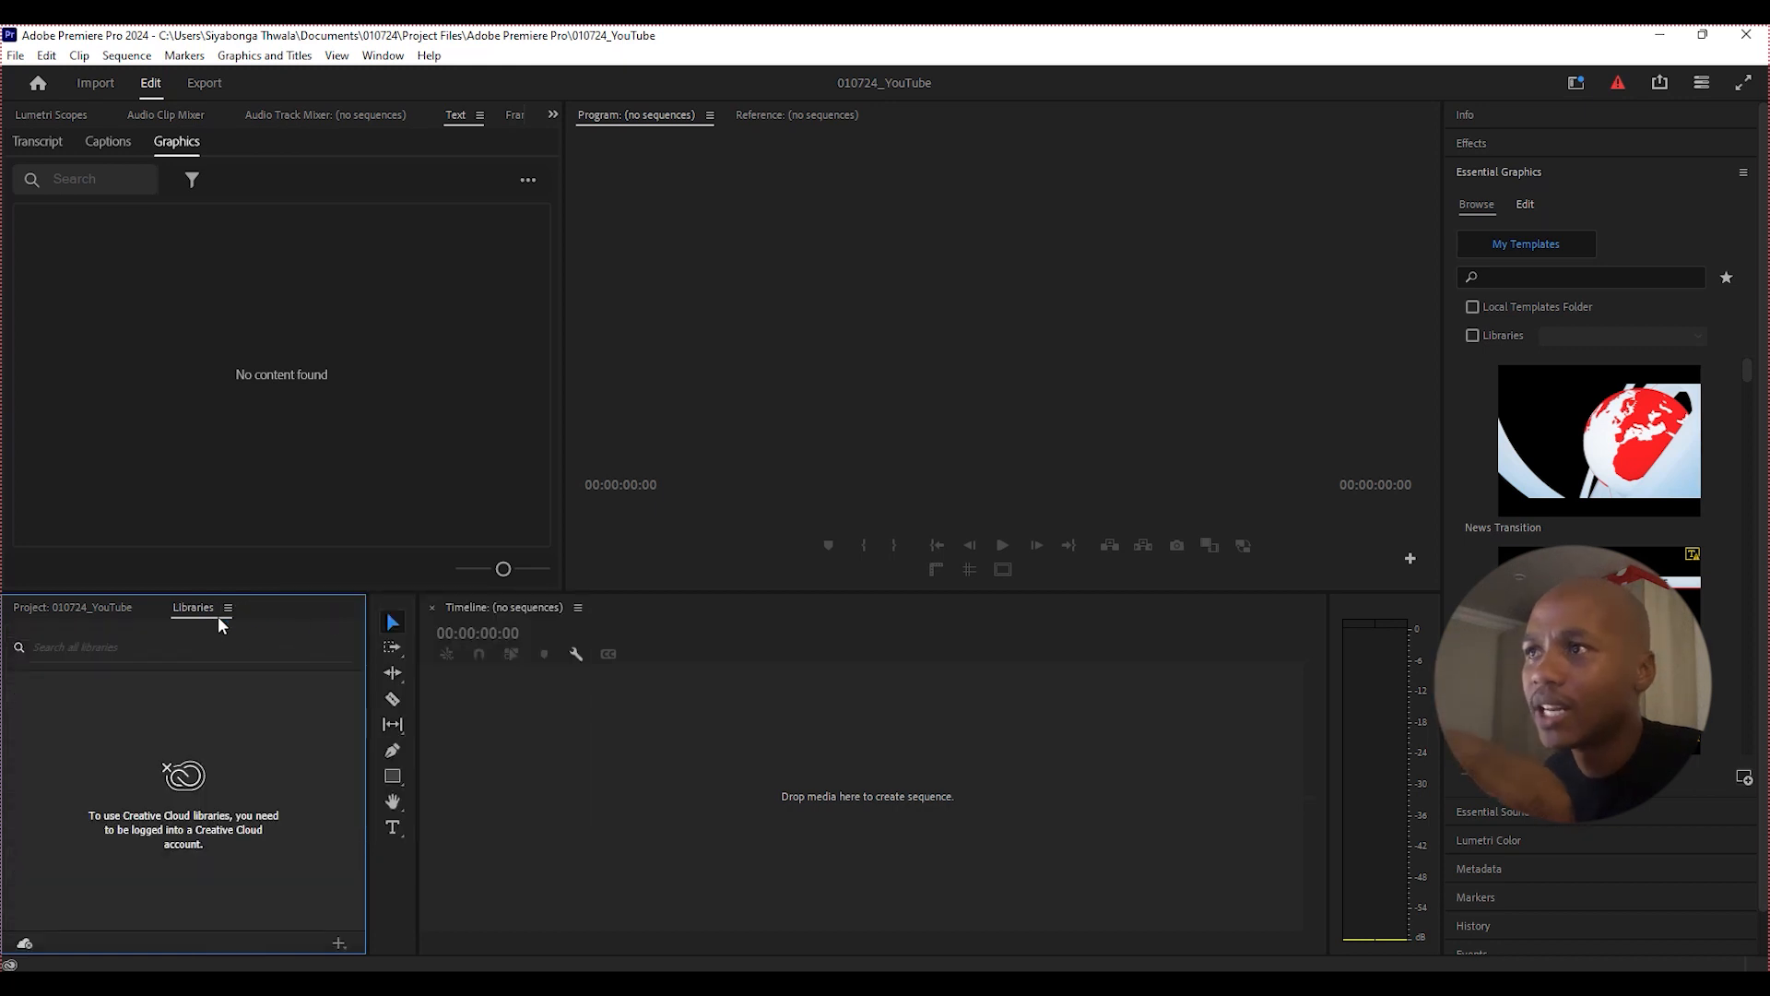
left_click(228, 607)
left_click(262, 615)
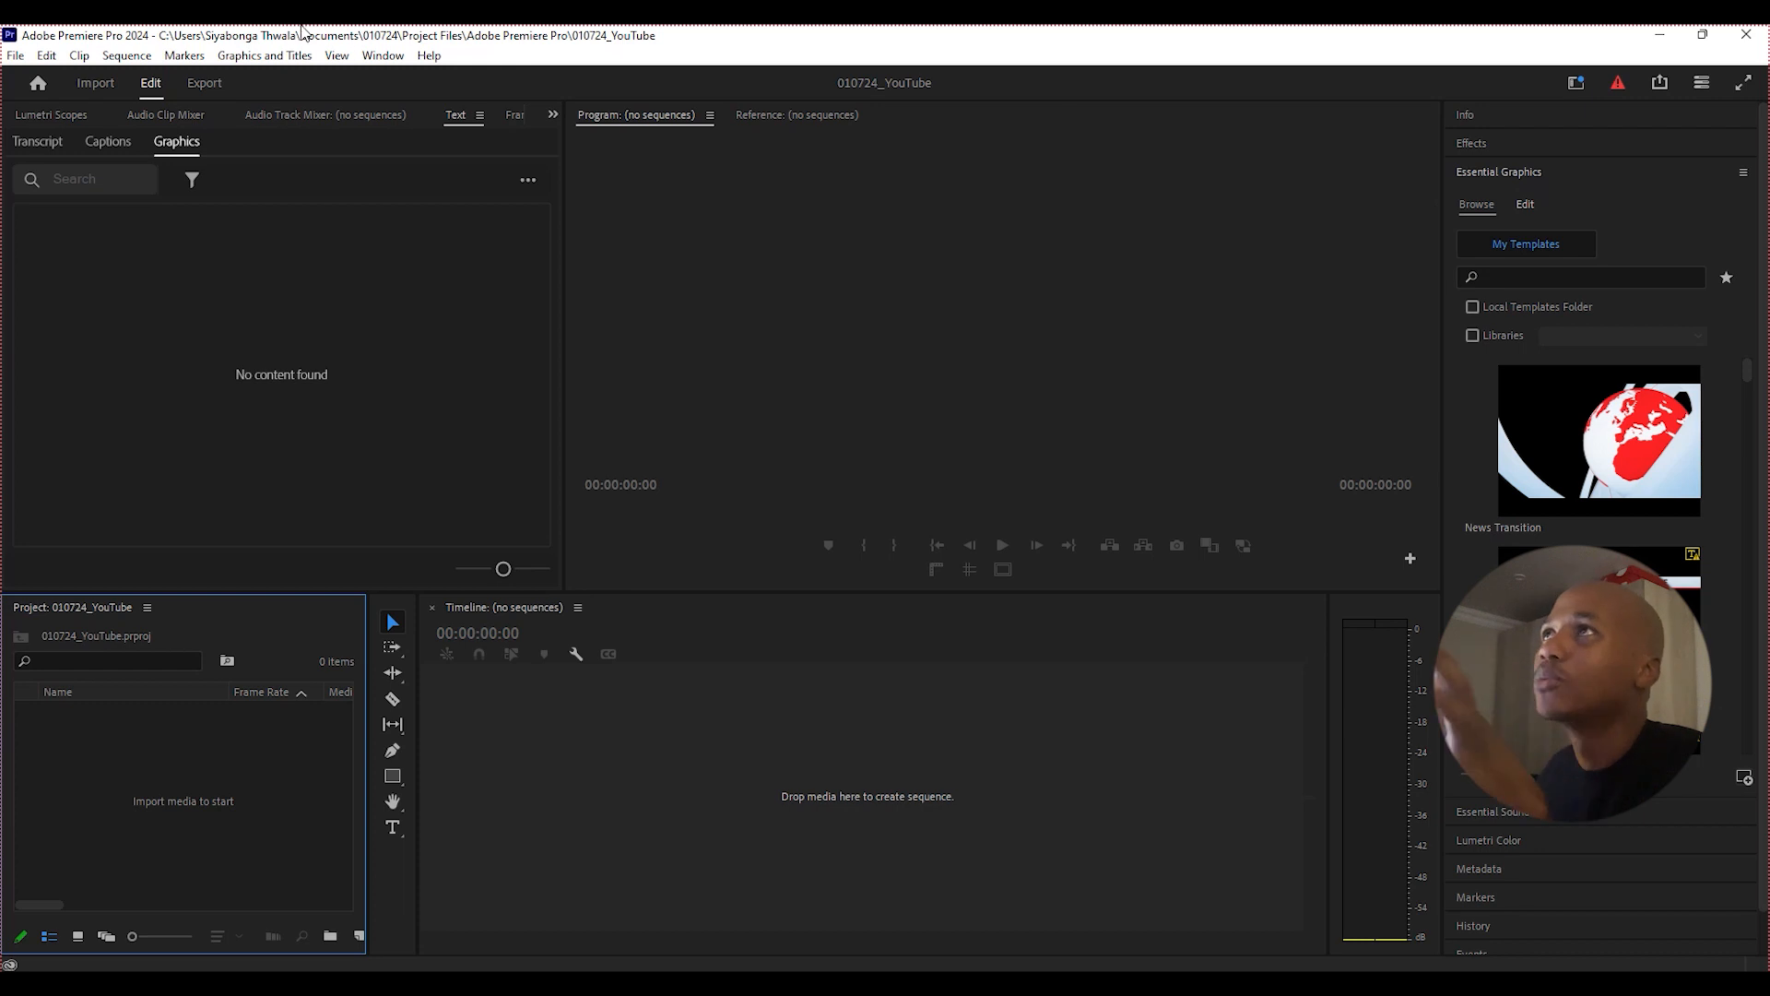
Reset the current workspace to its saved layout.
left_click(380, 57)
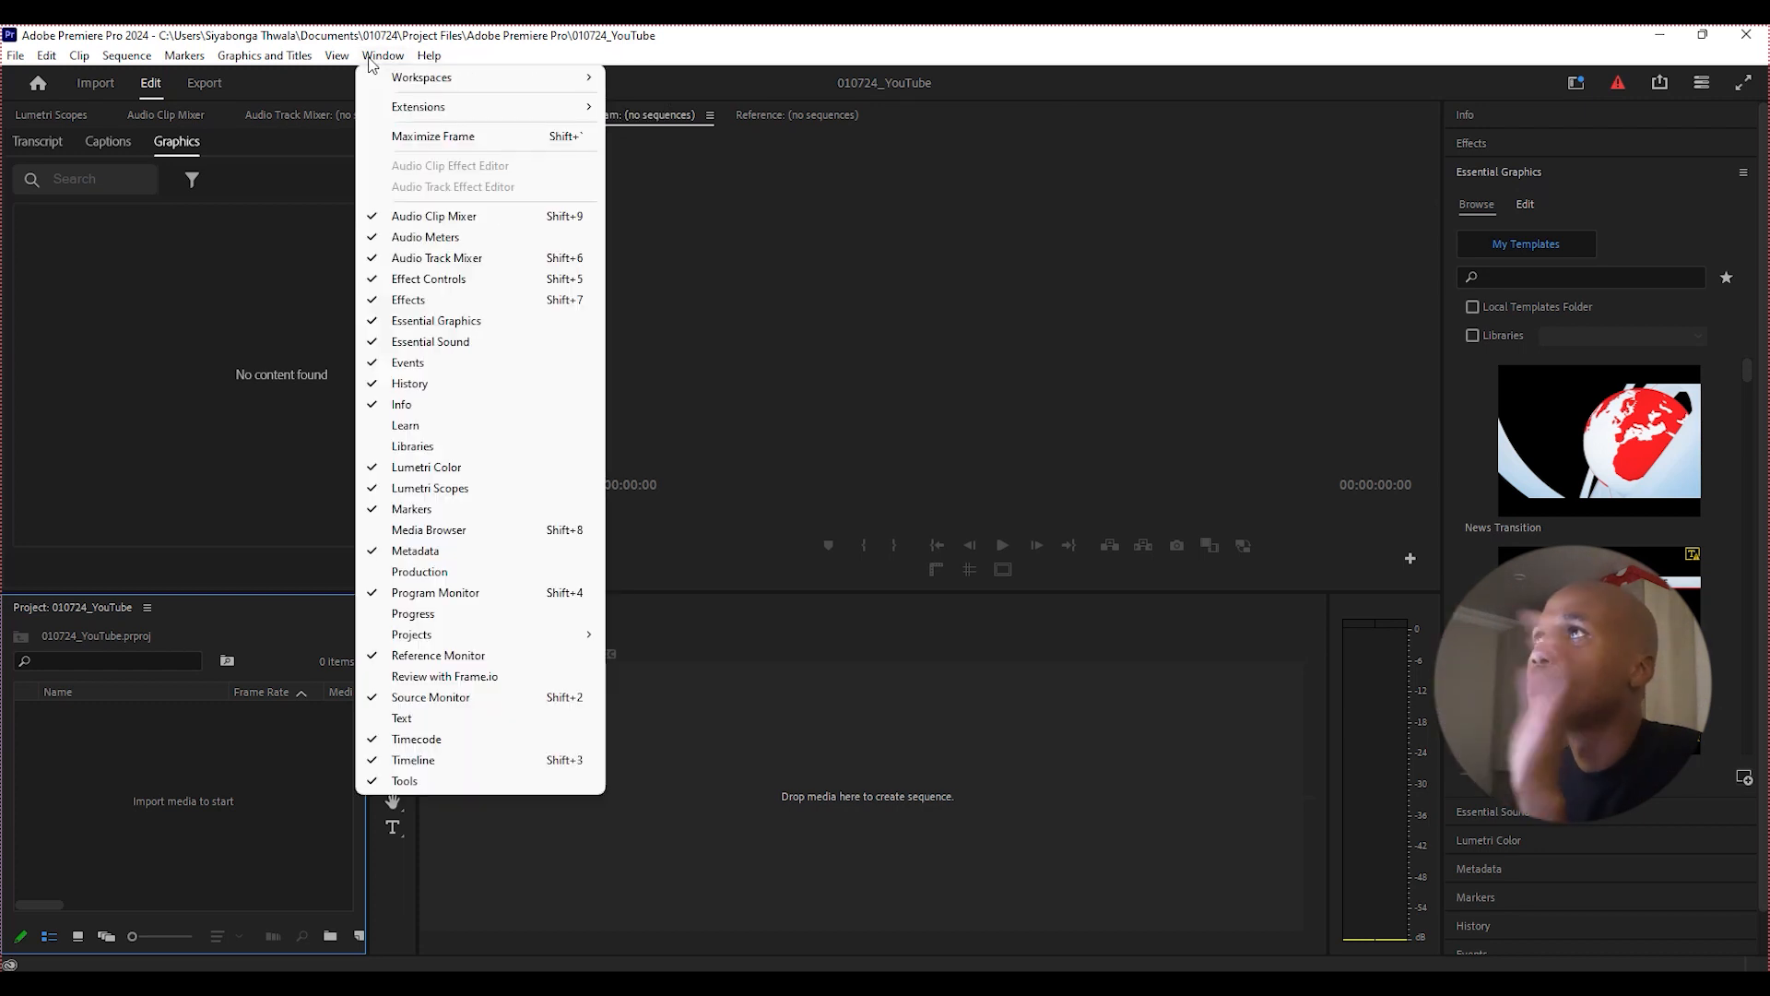
mouse_move(479, 78)
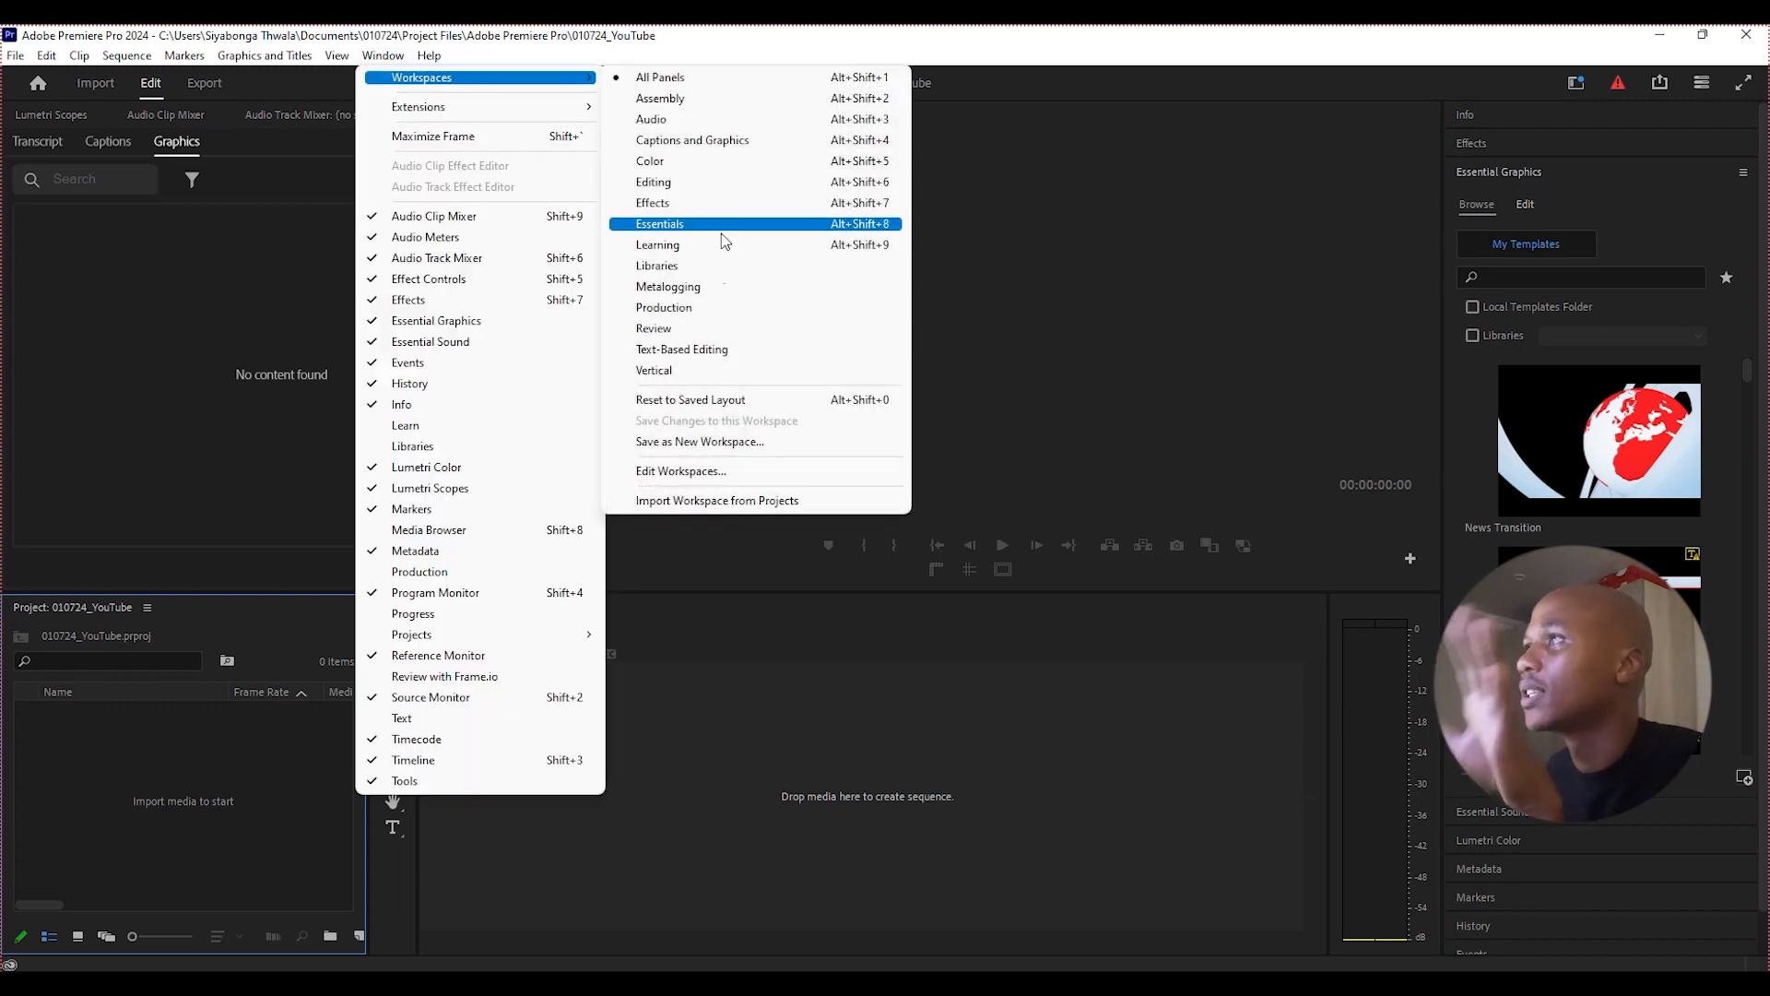
left_click(660, 402)
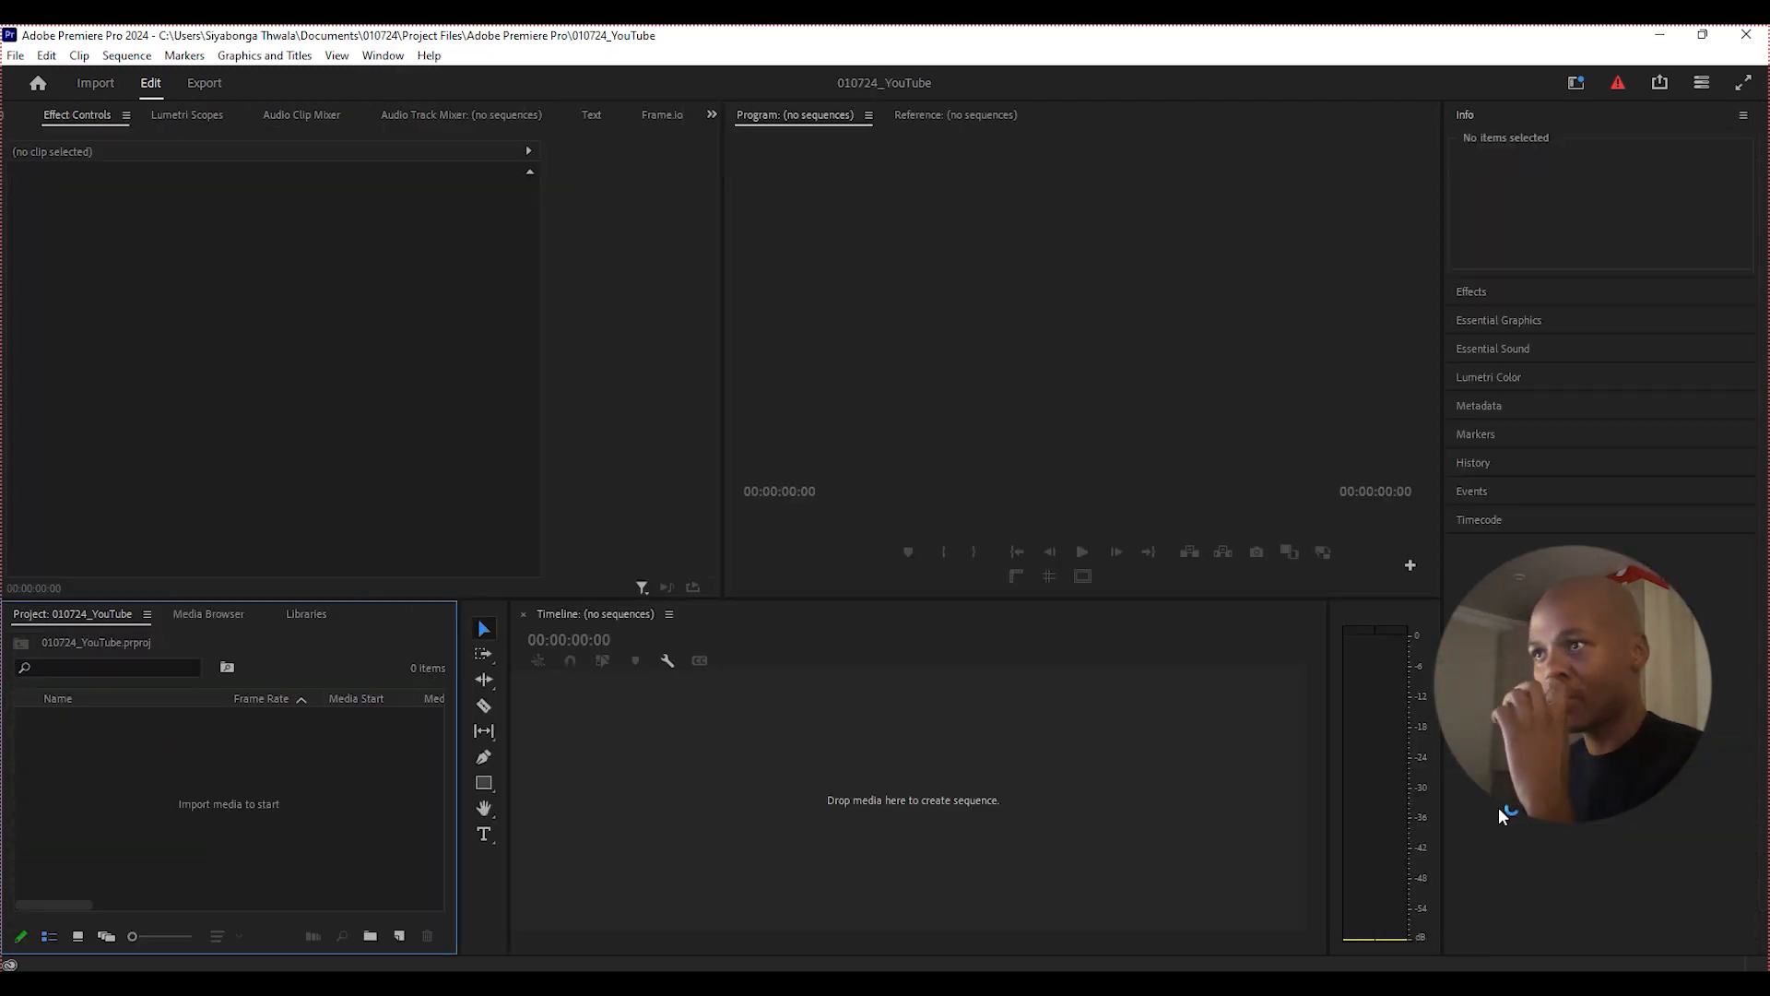
Close the Media Browser and Libraries panels so that only the Project panel remains in its group.
left_click(218, 614)
left_click(260, 614)
left_click(312, 619)
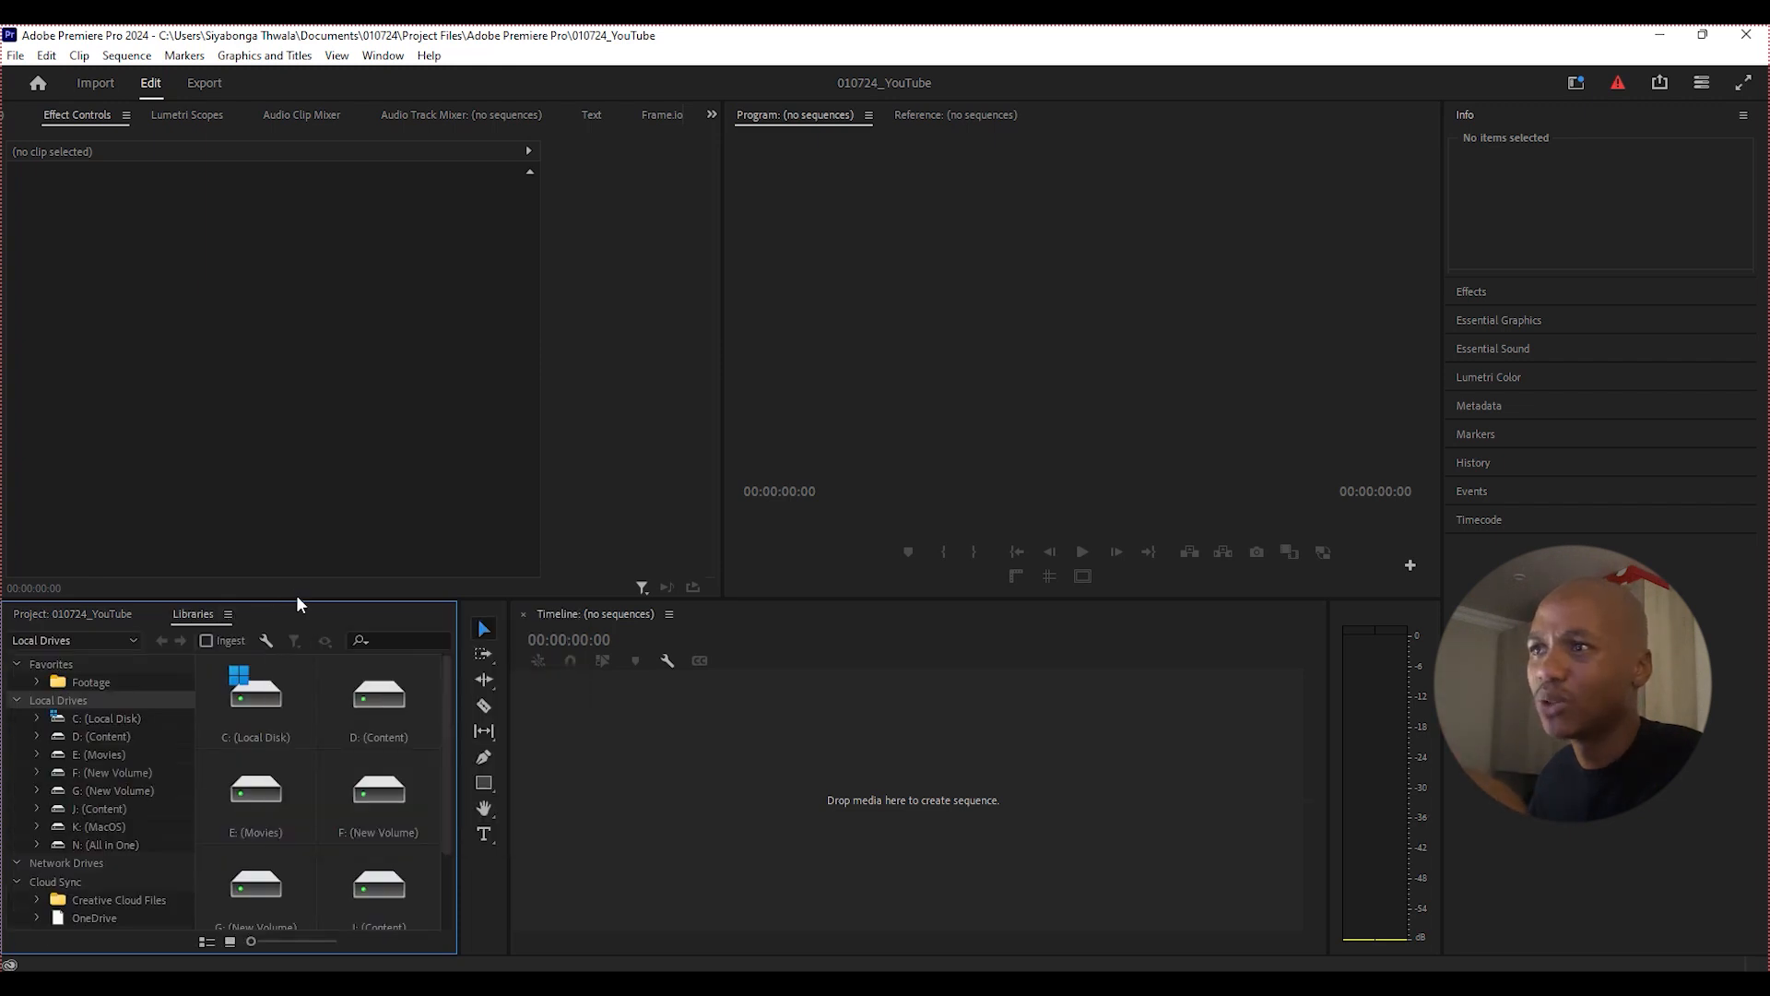
left_click(228, 615)
left_click(248, 621)
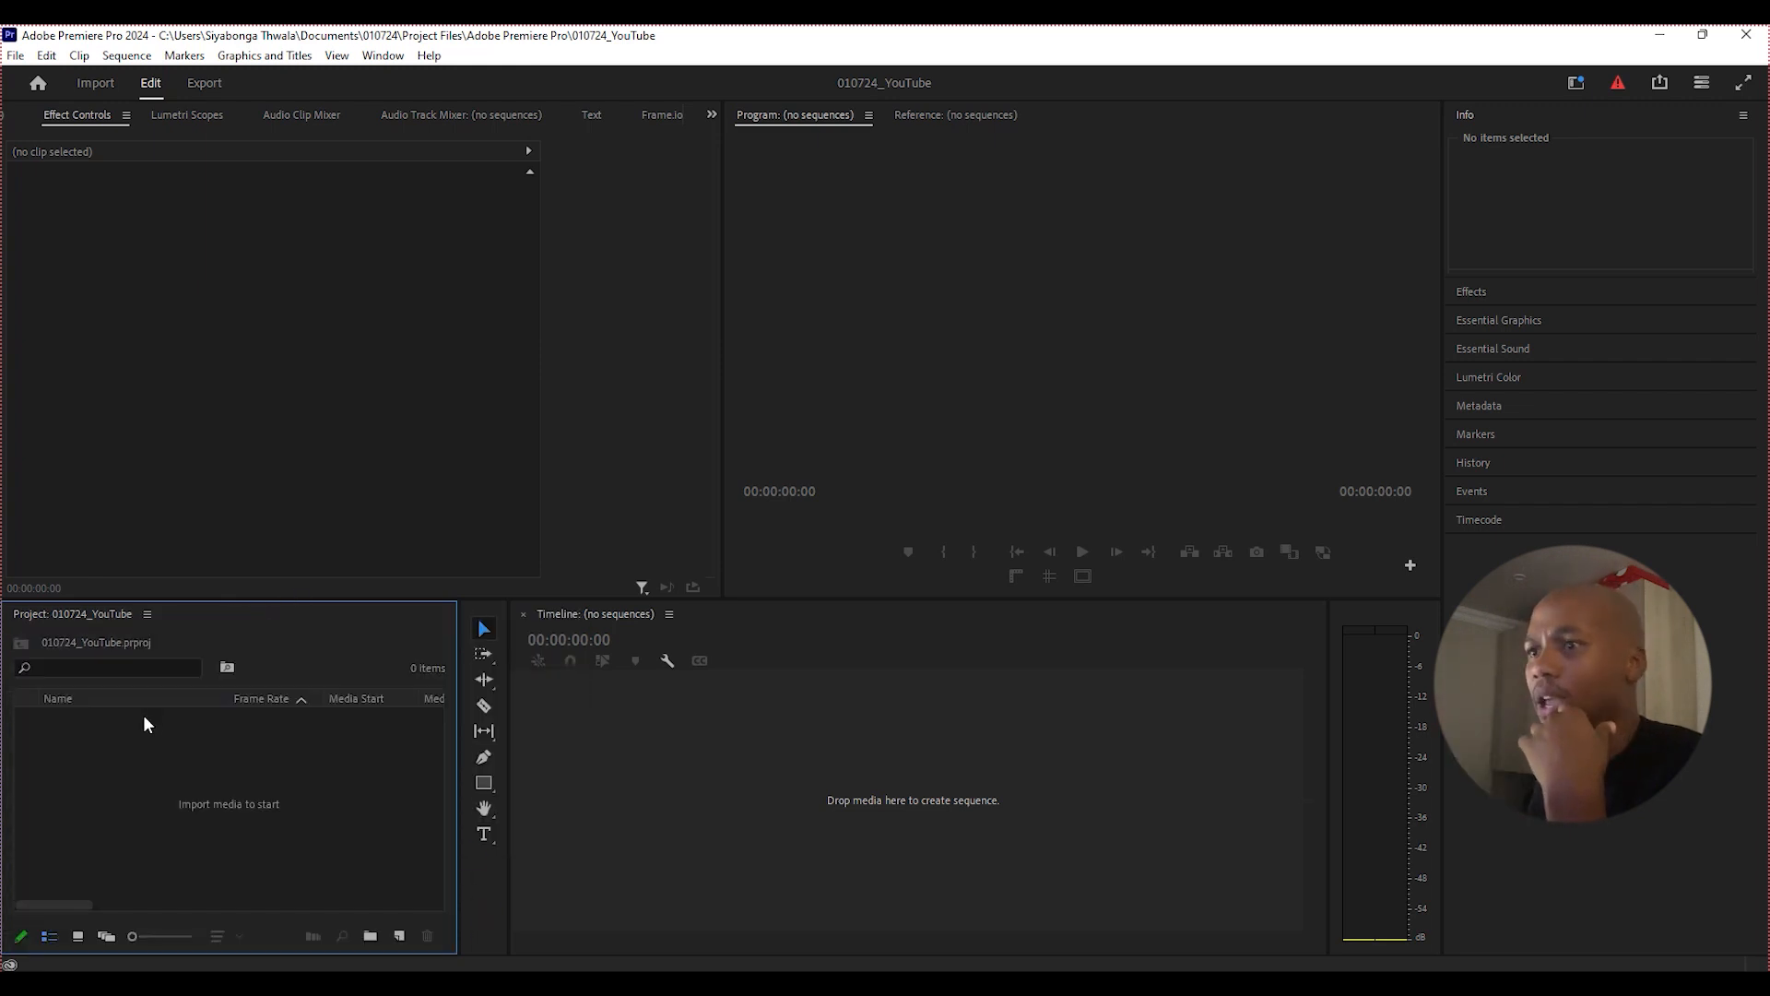
Create a bin named Audio in the project.
right_click(162, 742)
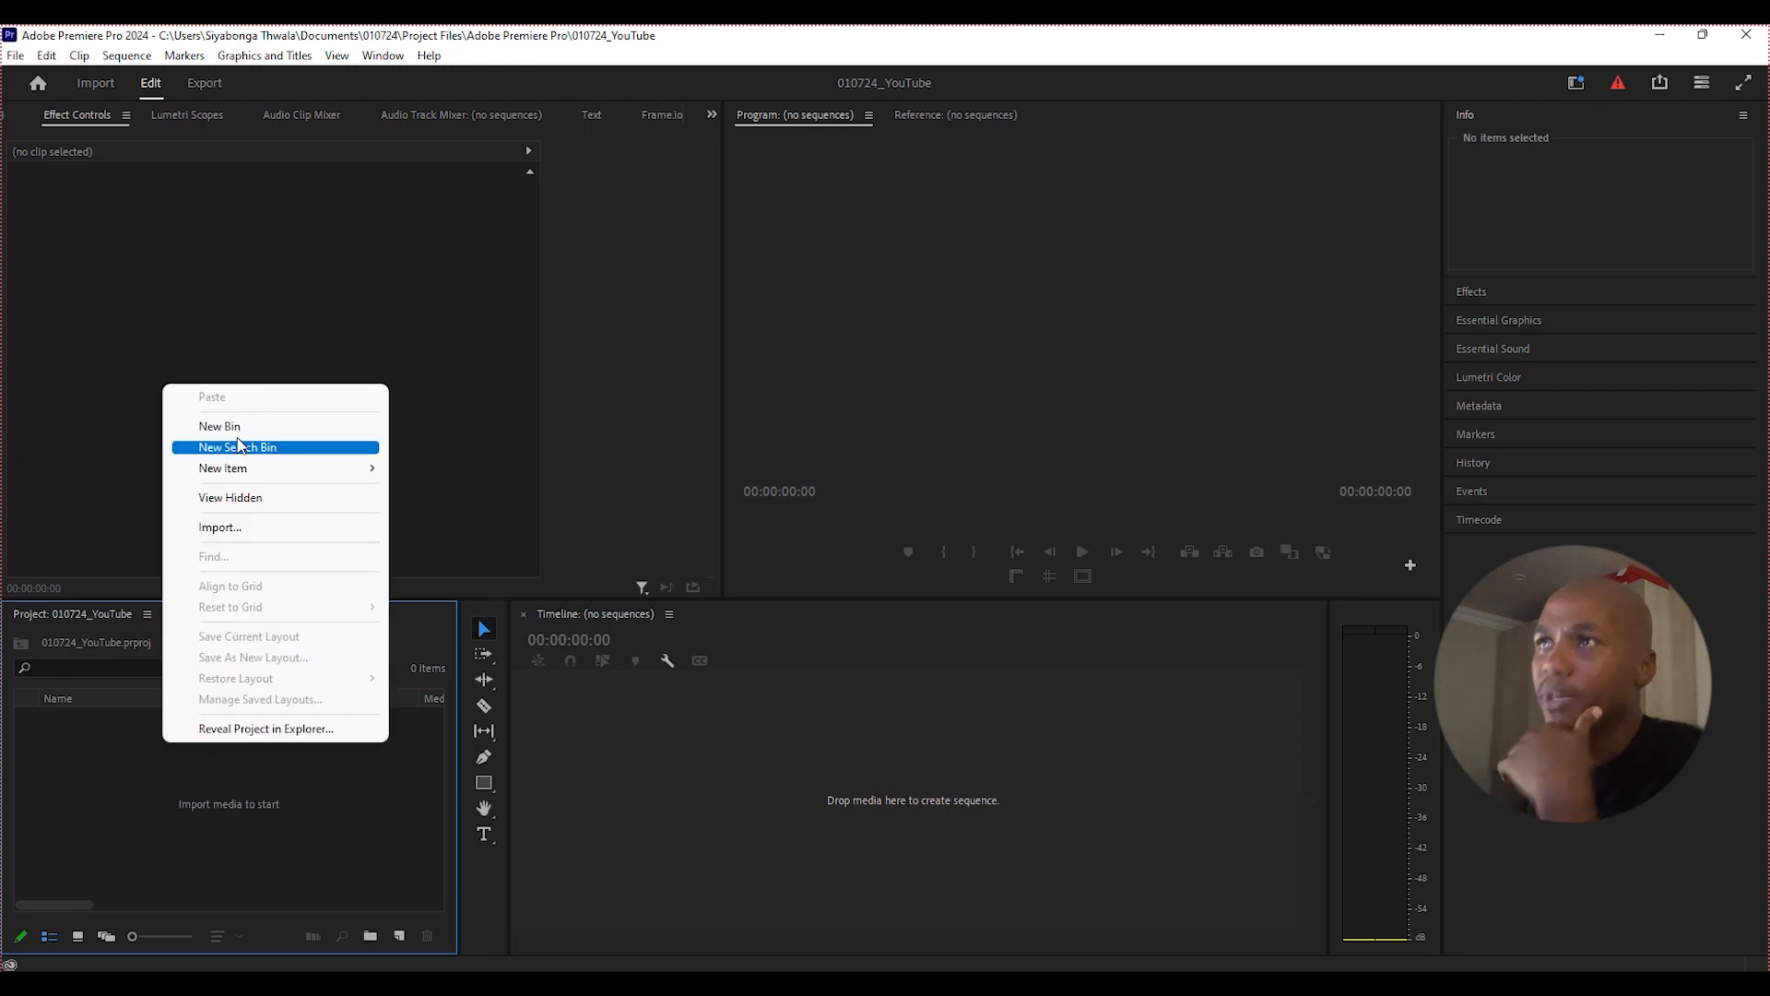
left_click(239, 423)
type("Audio")
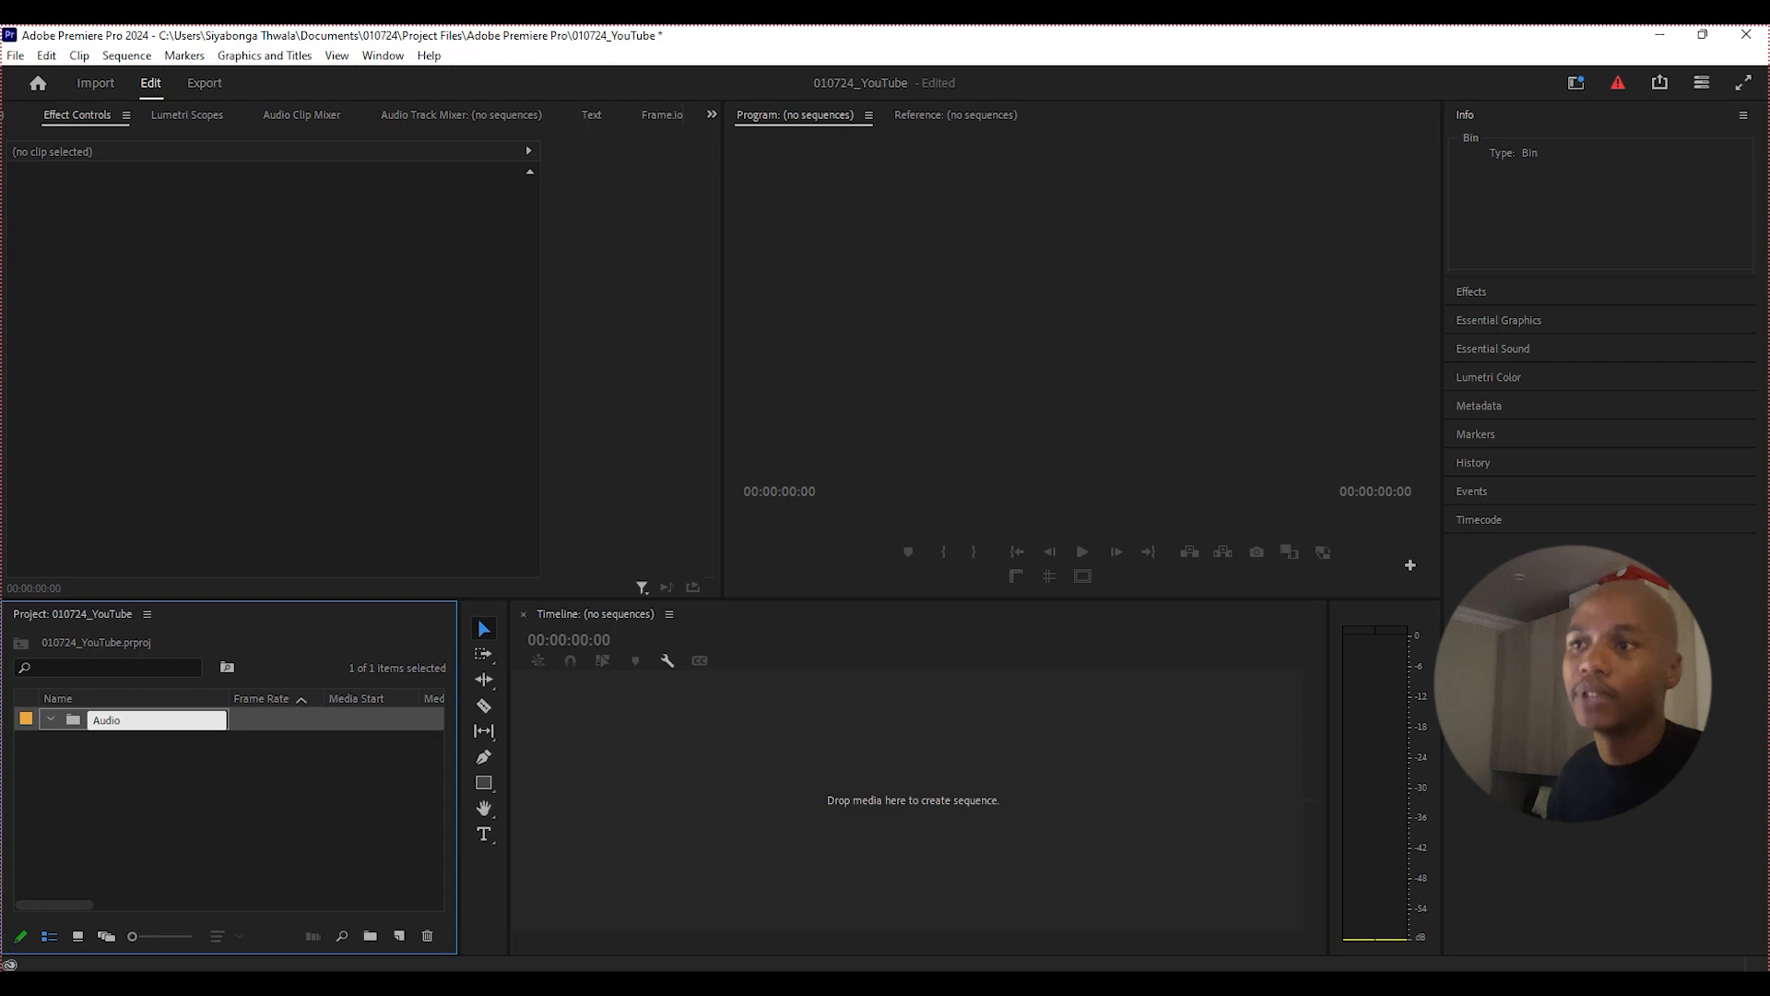
key("Tab")
Create a bin named Music and nest it inside the Audio bin.
right_click(190, 833)
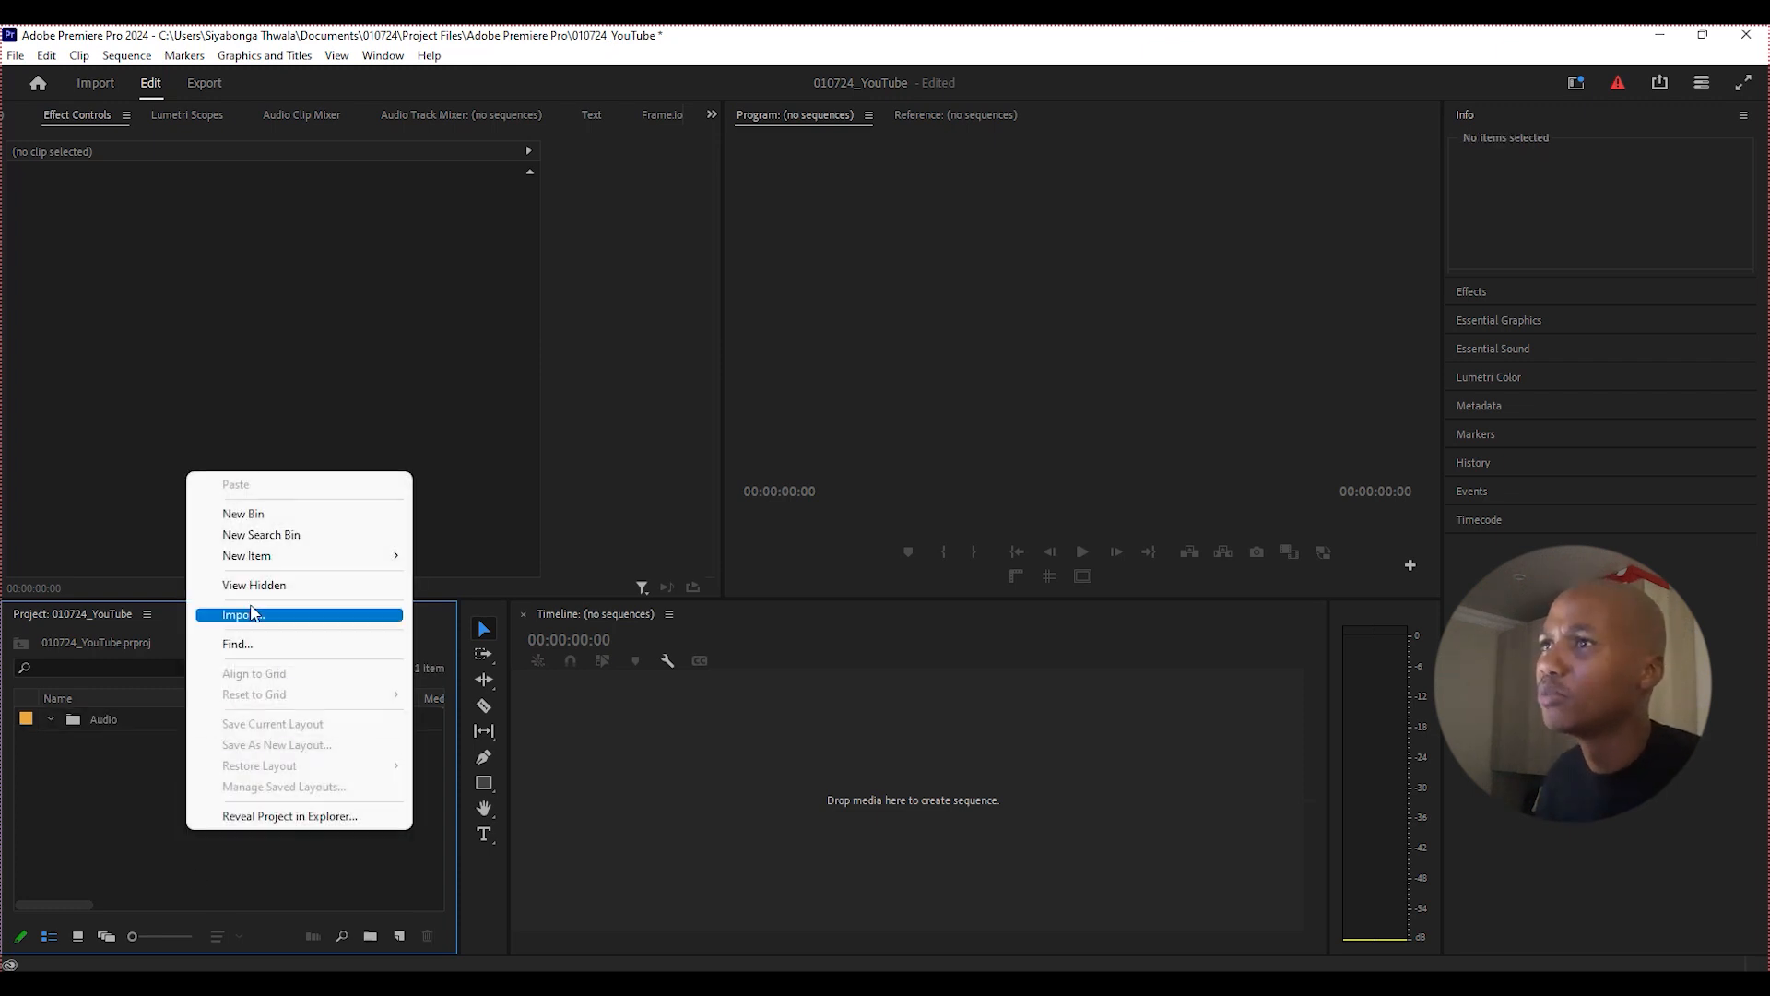
left_click(252, 507)
type("Music")
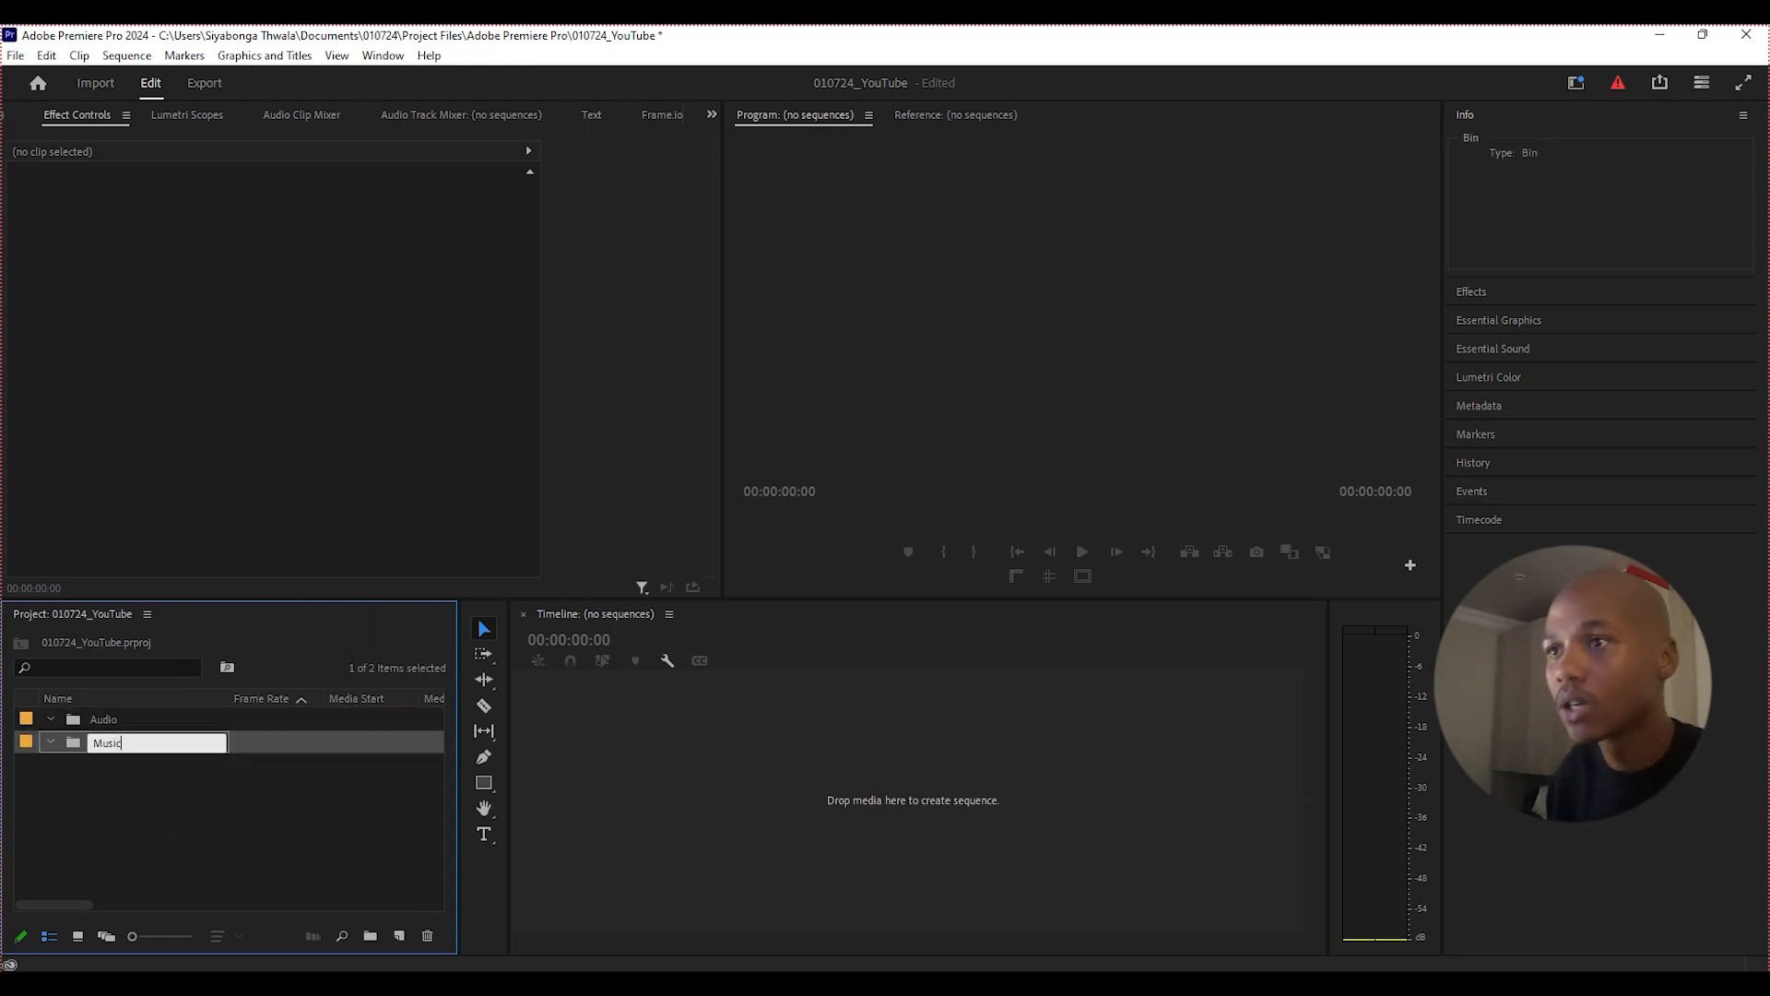
key("Tab")
left_click_drag(32, 712, 157, 749)
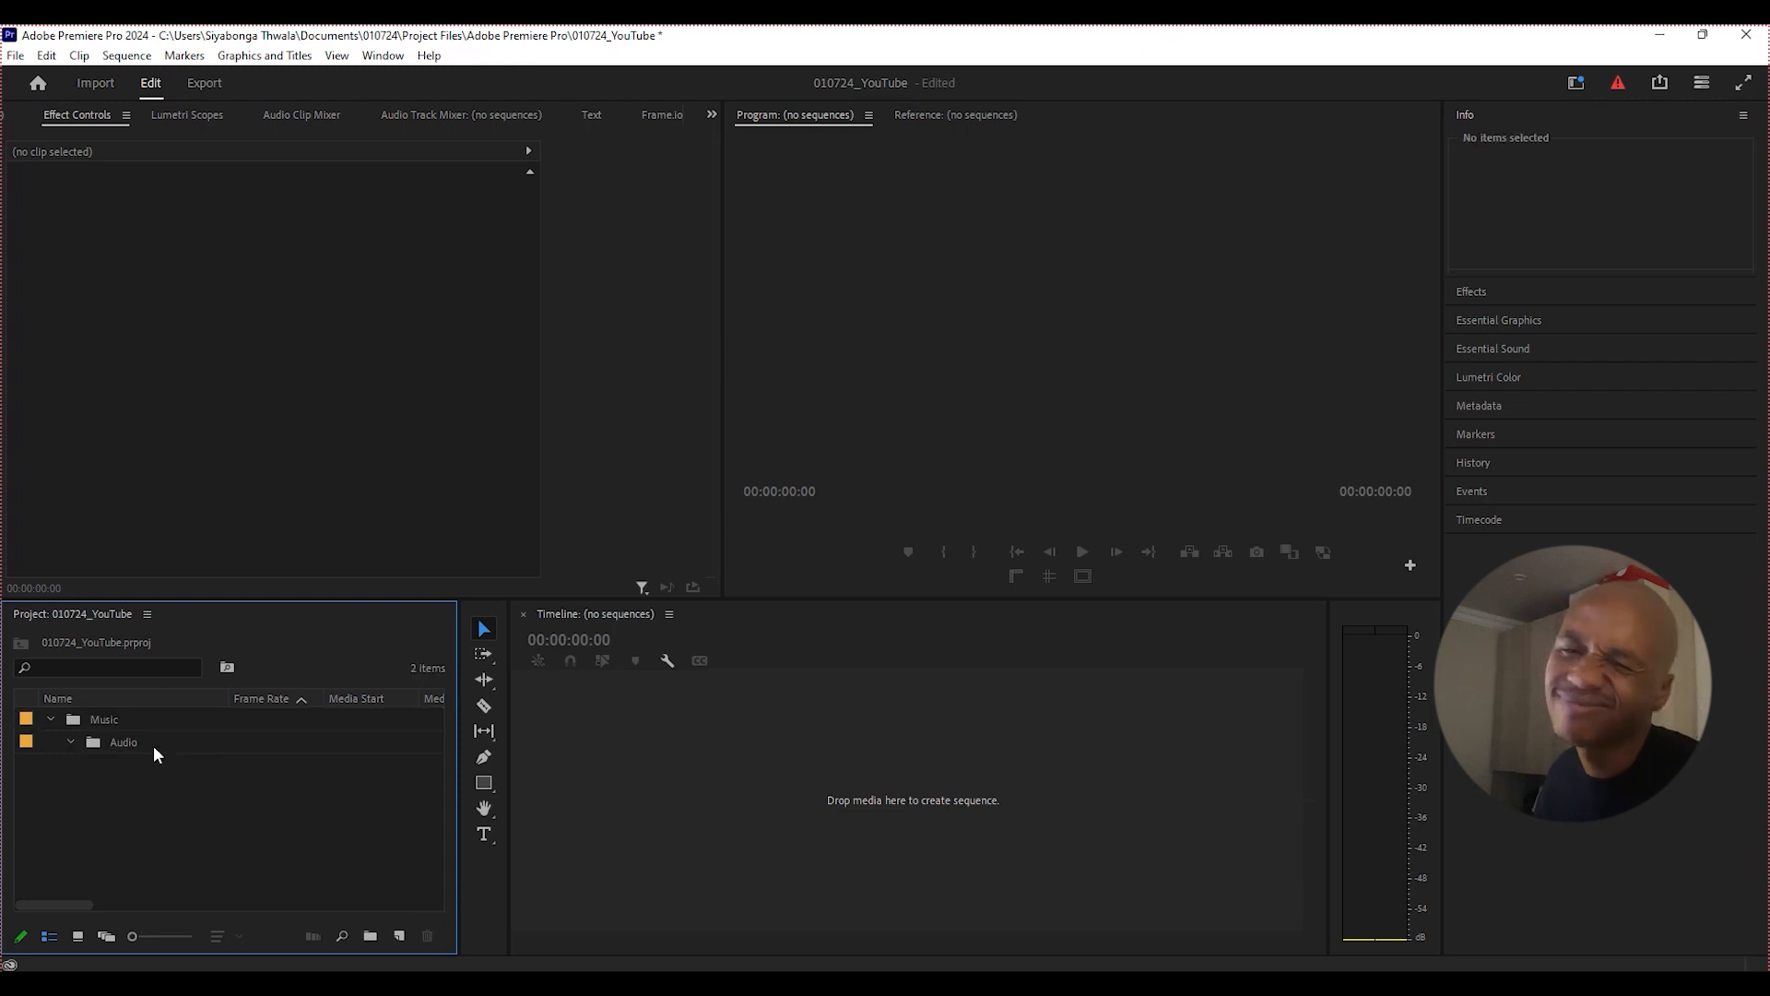
key("ctrl+z")
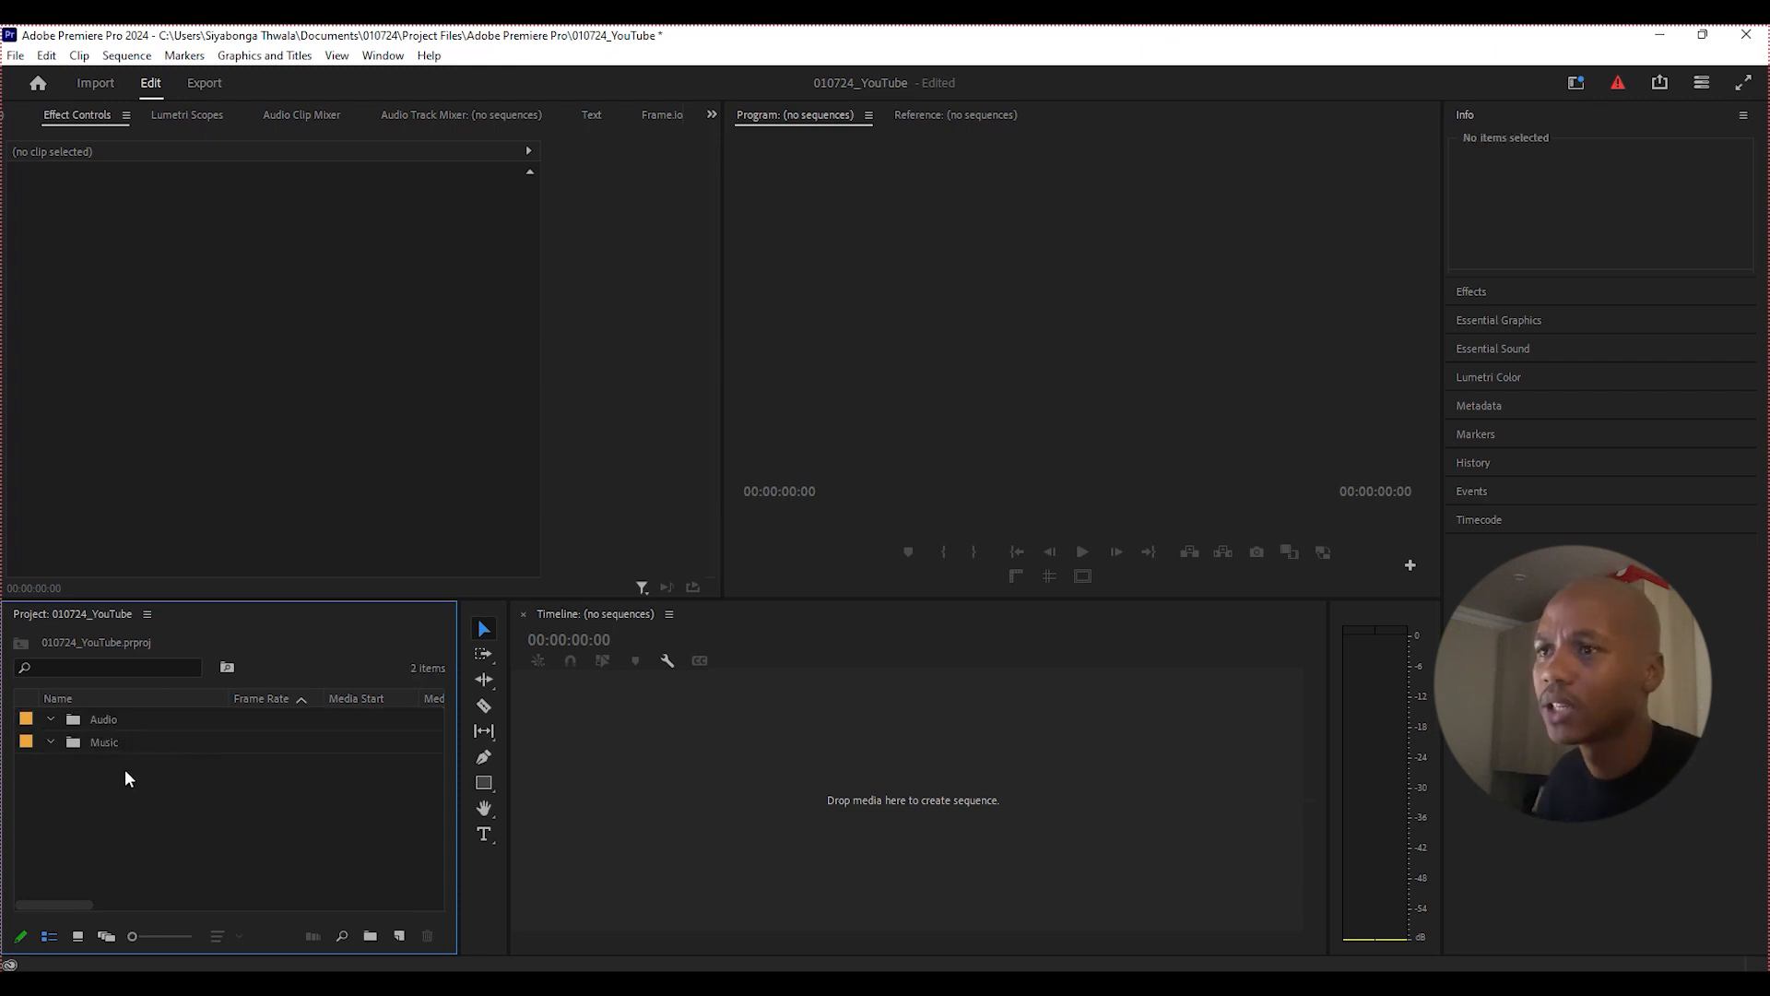
left_click_drag(113, 742, 108, 719)
Create a bin named Recording, nest it inside the Audio bin, and collapse Audio.
right_click(103, 777)
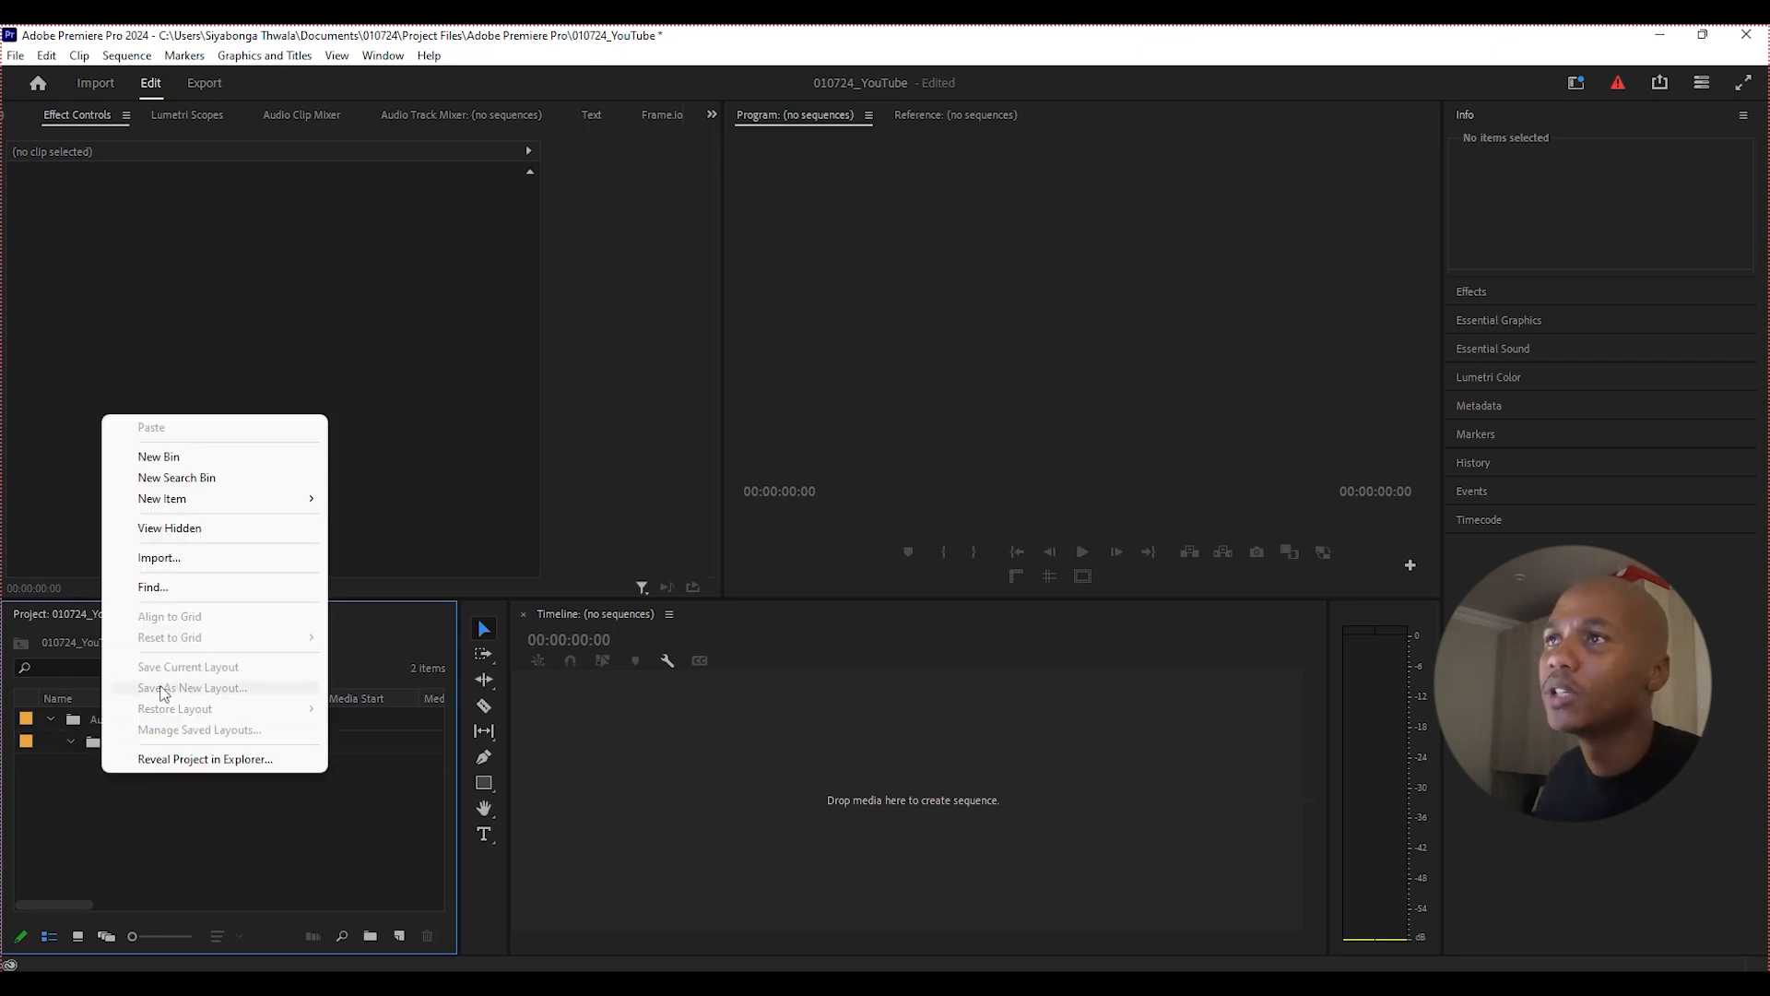
type("Recording")
key("Return")
left_click_drag(115, 767, 103, 720)
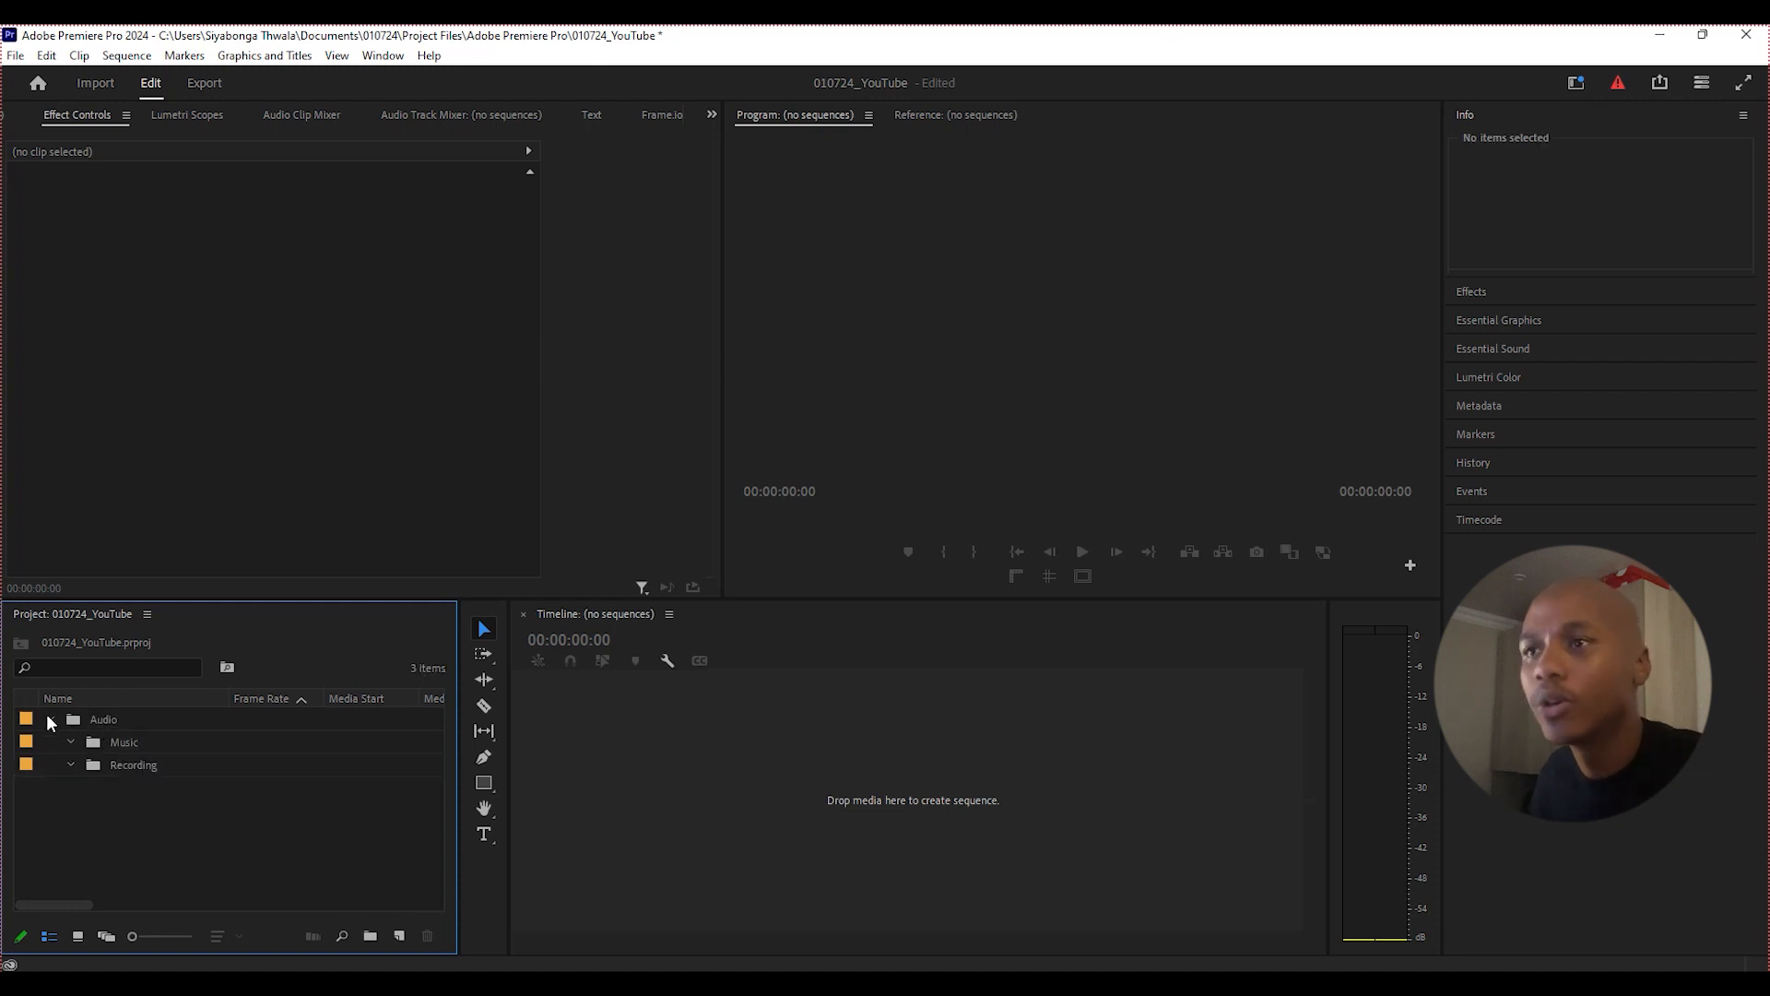
left_click(51, 720)
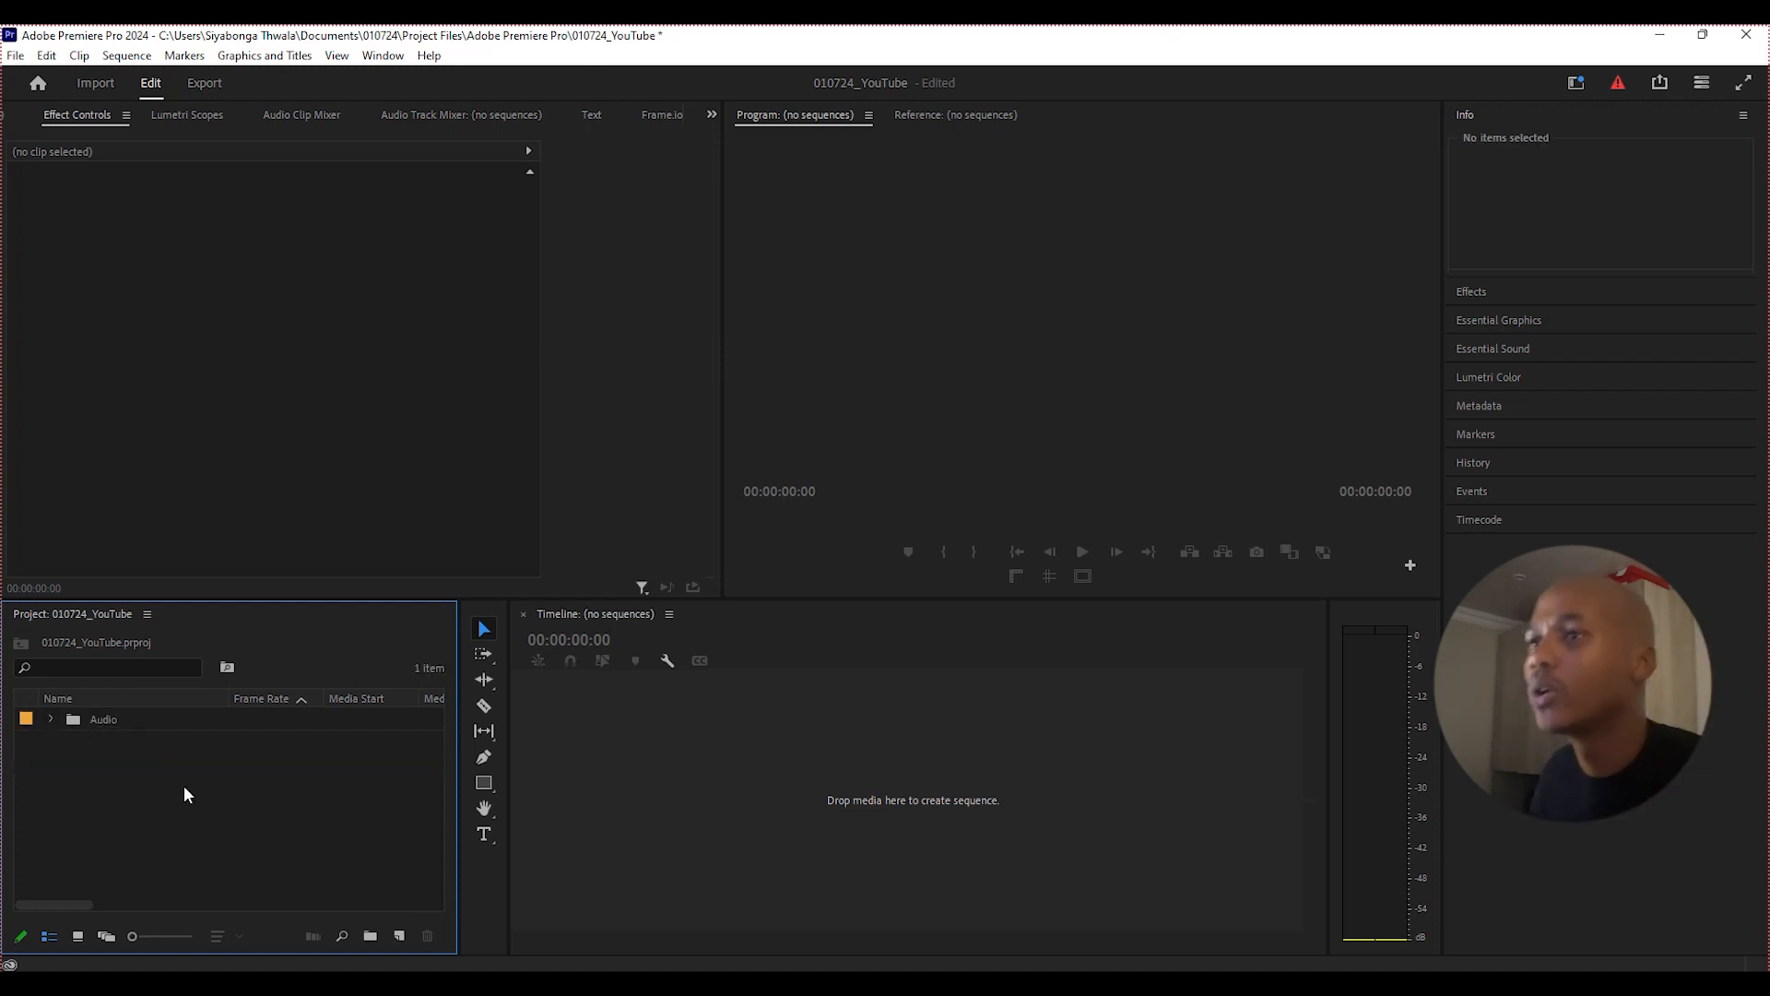
Create a bin named Fooatage at the top level of the project.
right_click(136, 764)
left_click(216, 452)
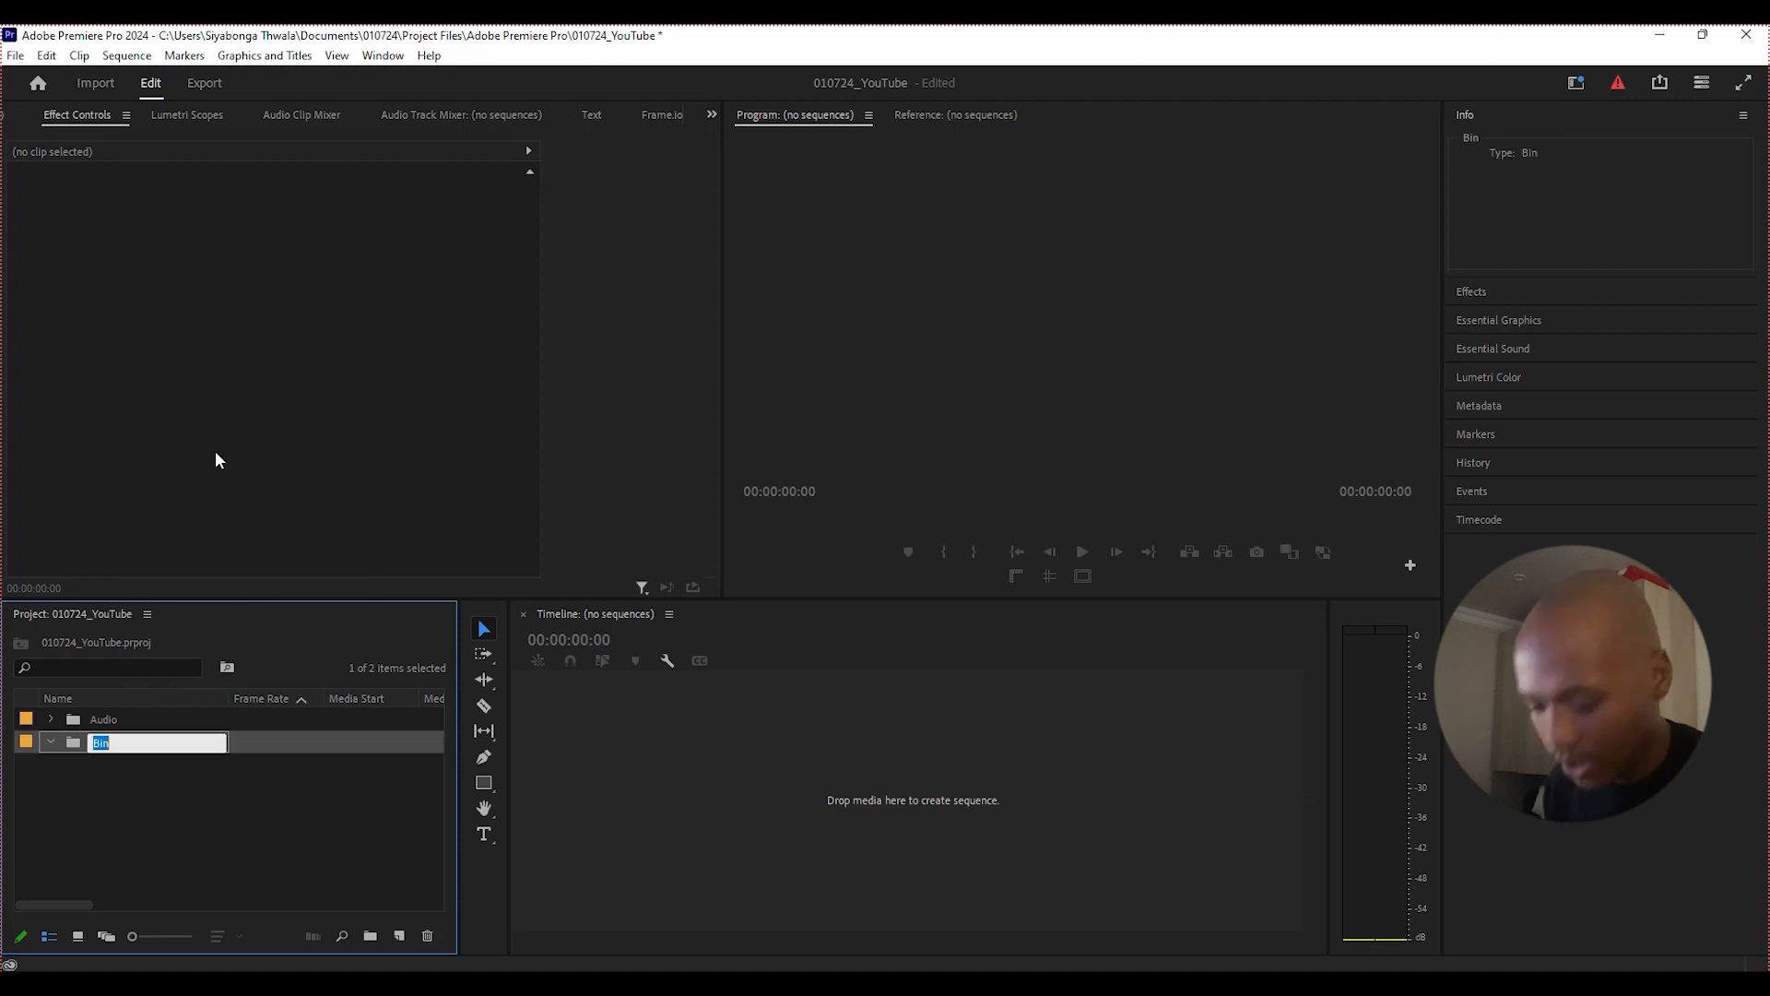
type("Fooatg")
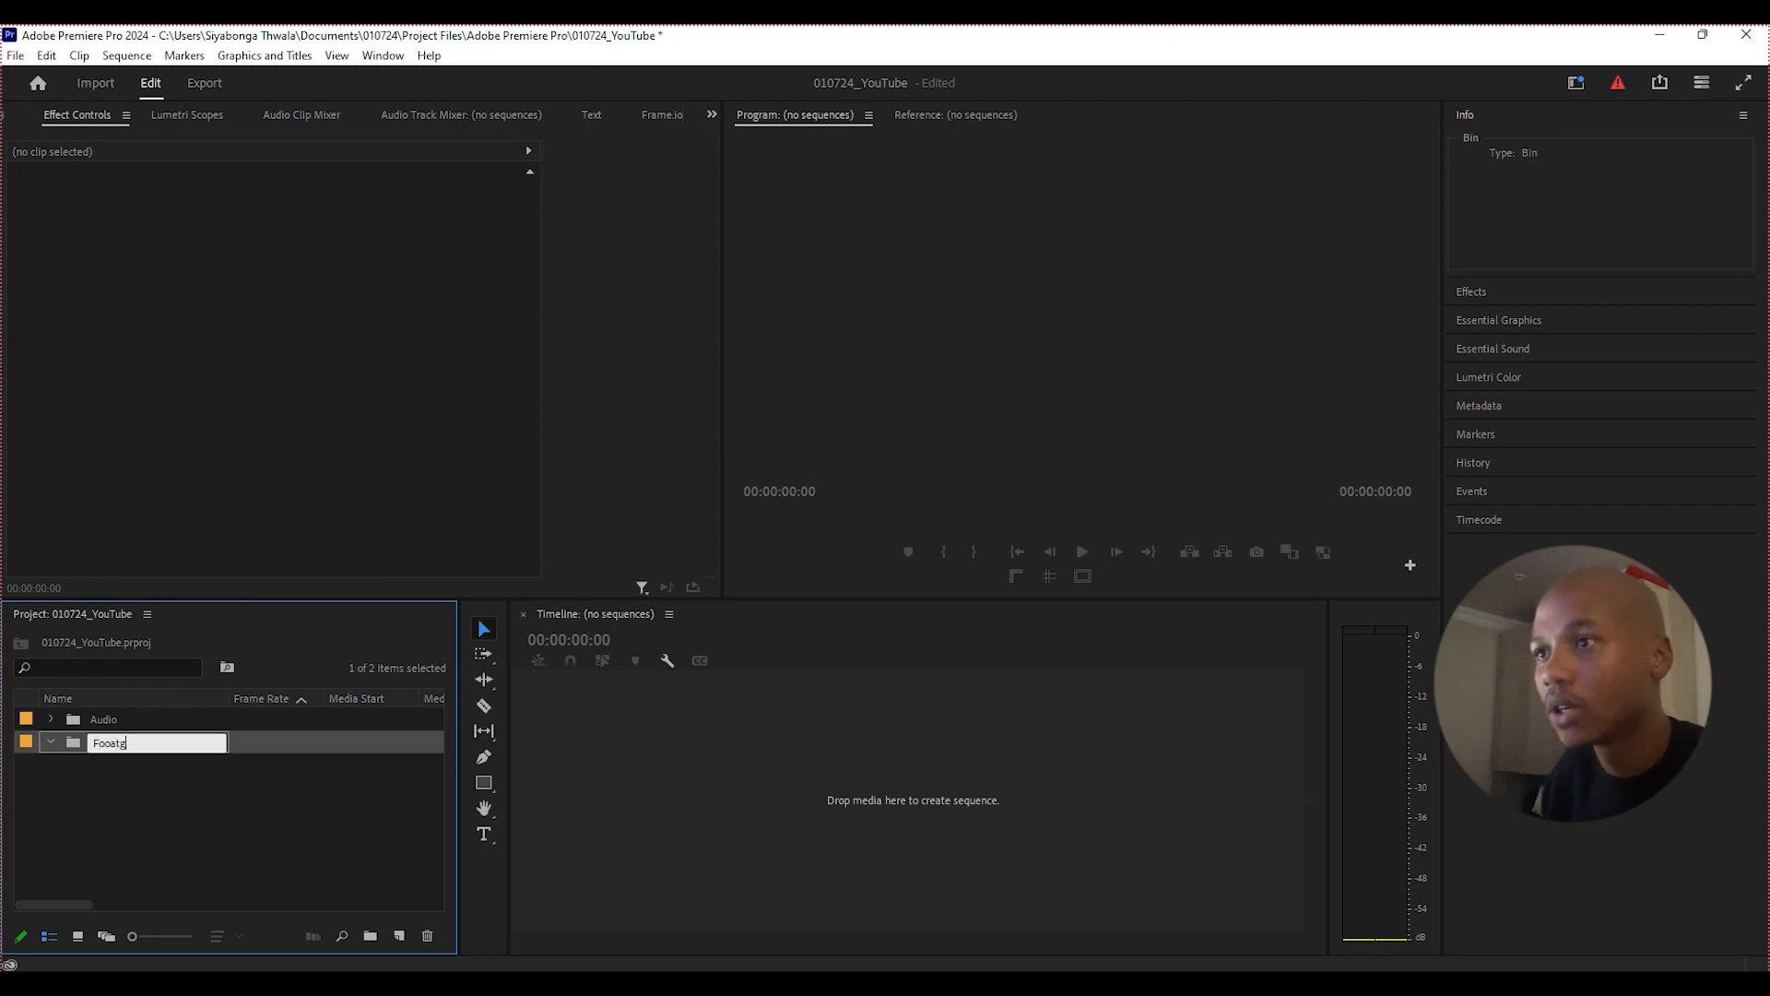
key("BackSpace")
type("age")
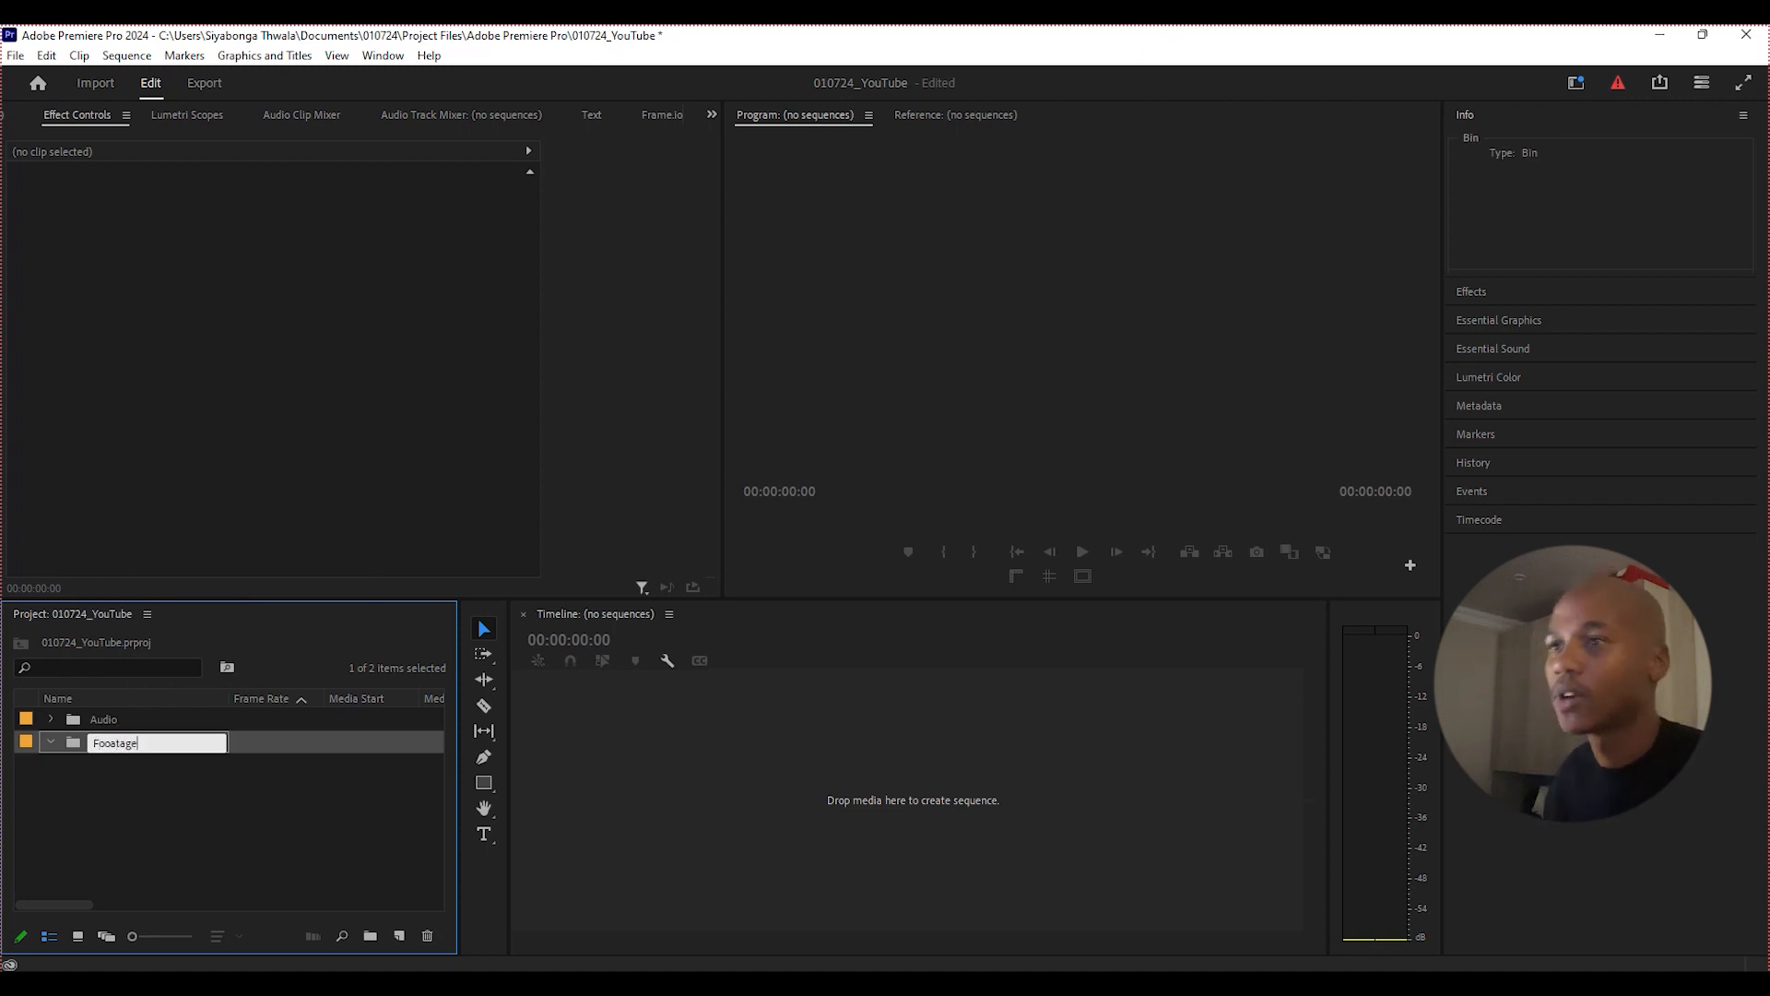
key("Return")
Create a bin named Graphics at the top level of the project.
right_click(125, 791)
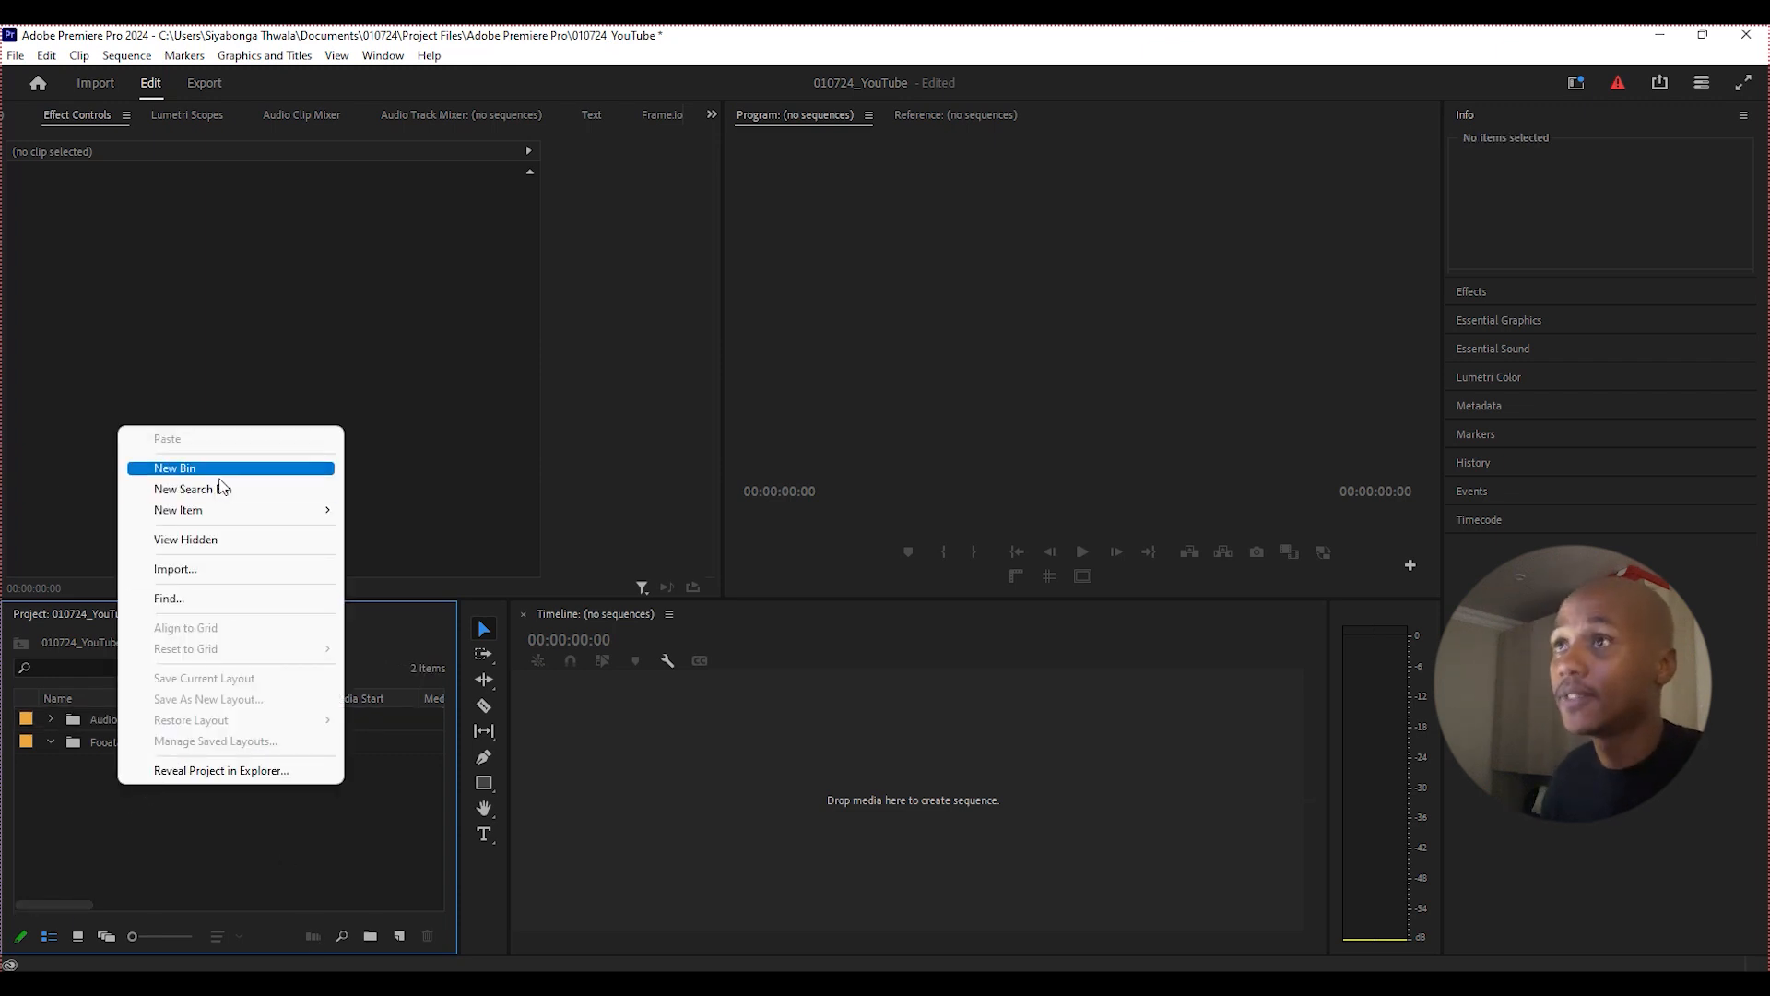
left_click(201, 468)
type("Graphui")
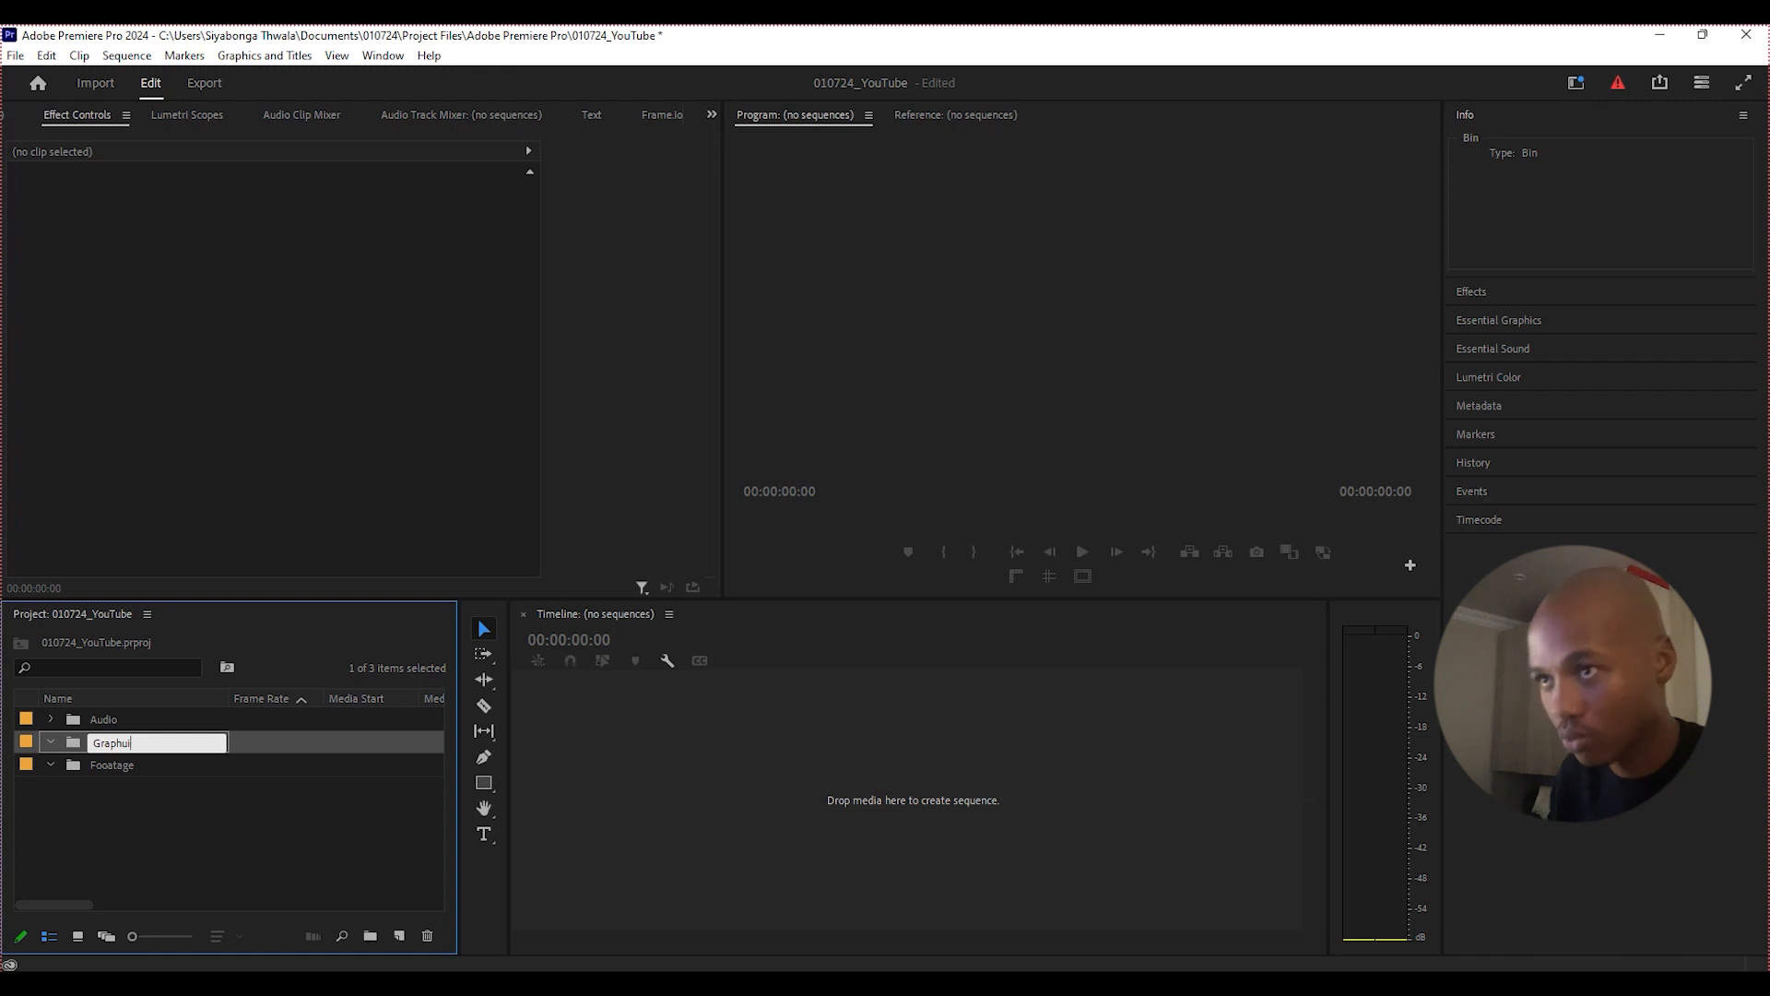
key("BackSpace")
key("BackSpace")
type("ics")
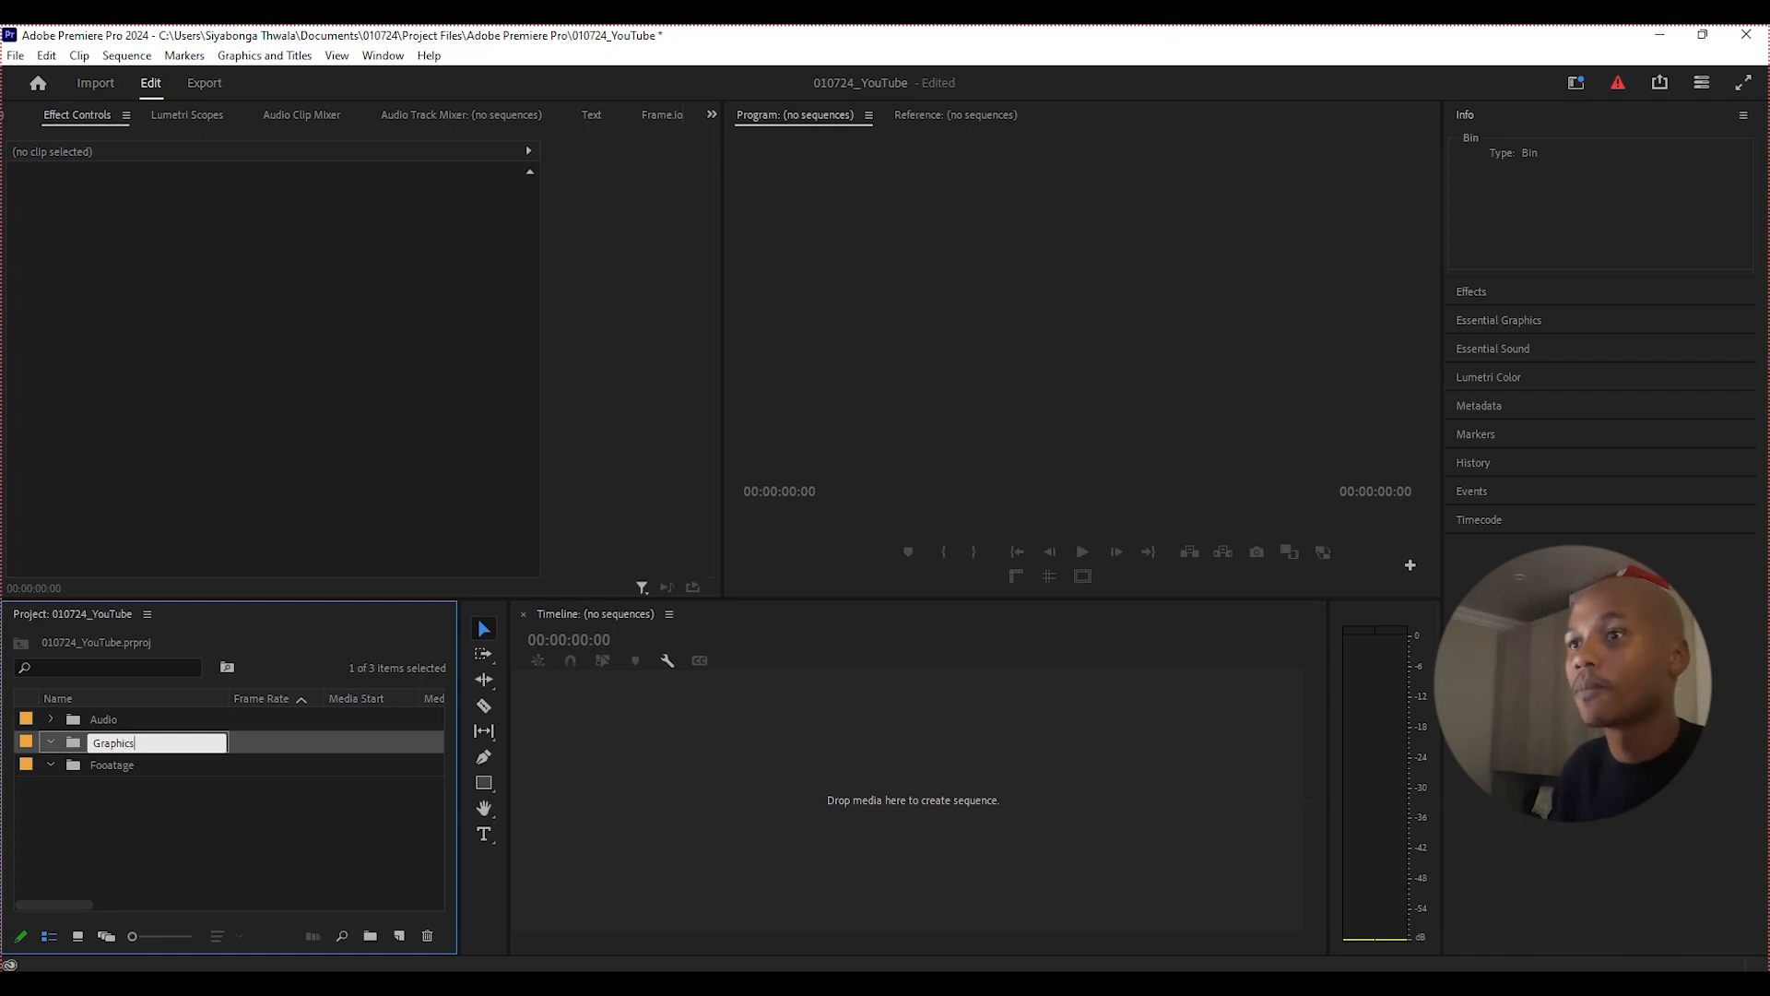
key("Return")
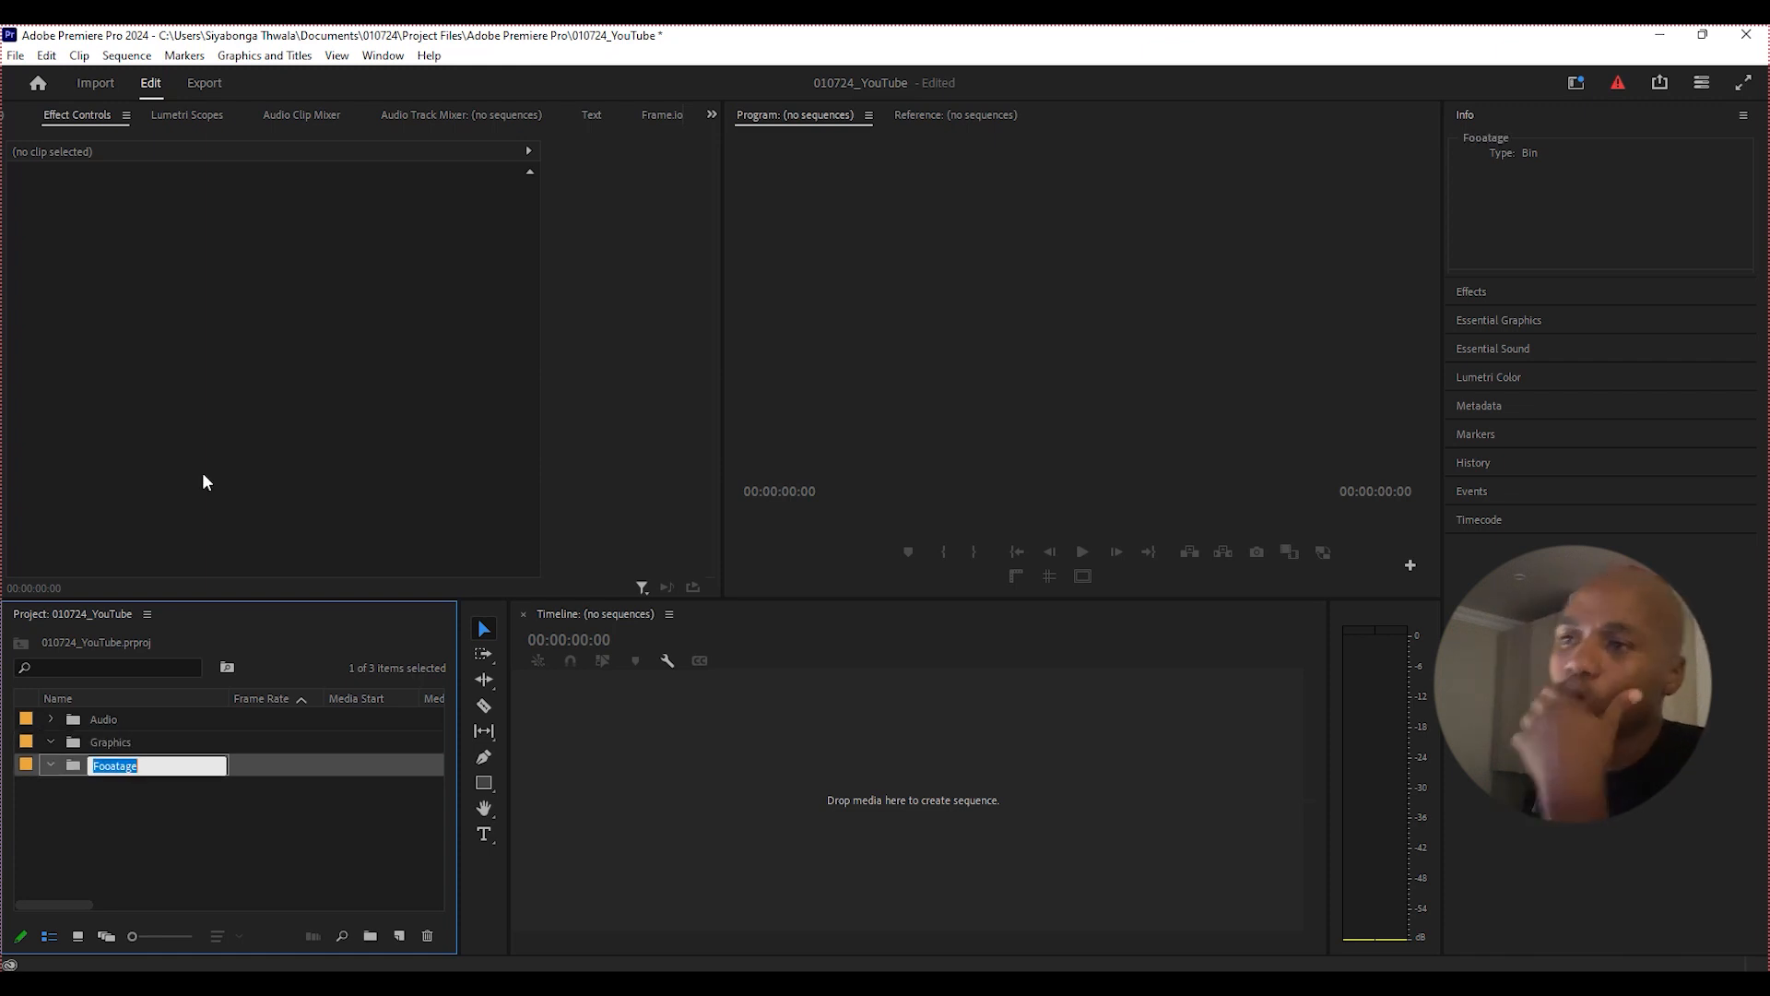
left_click(130, 874)
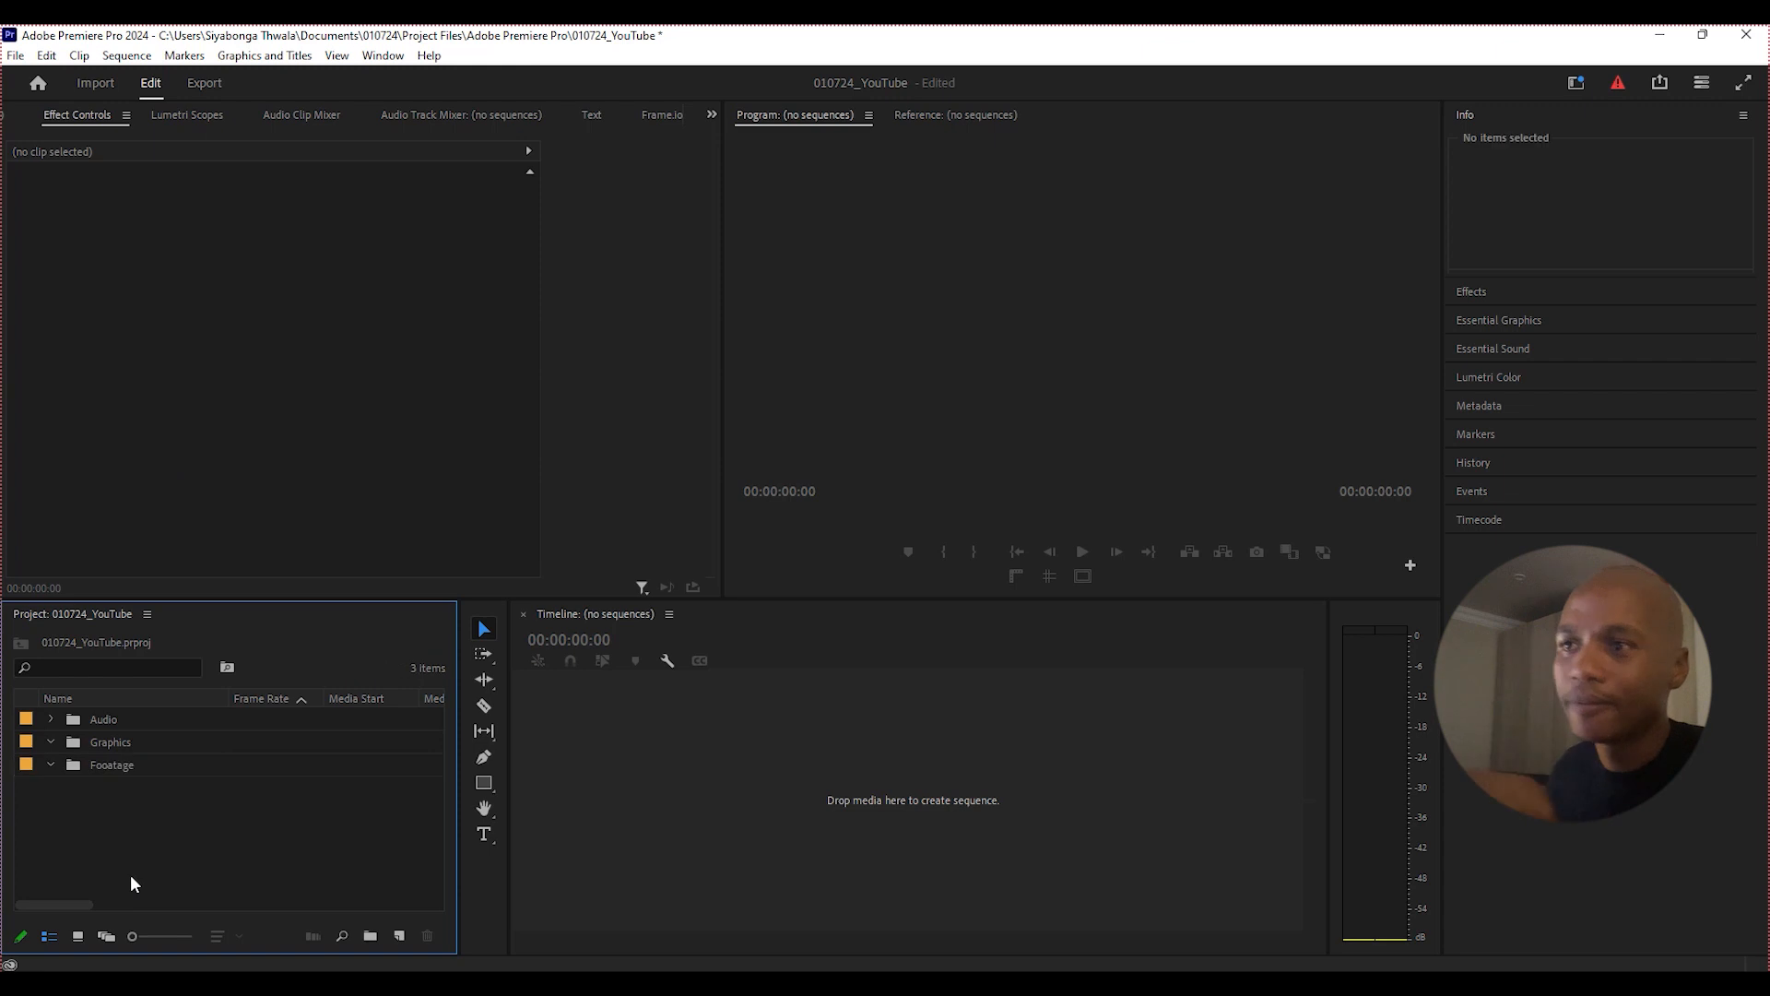
Create a bin named Photos at the top level of the project.
right_click(104, 795)
left_click(210, 479)
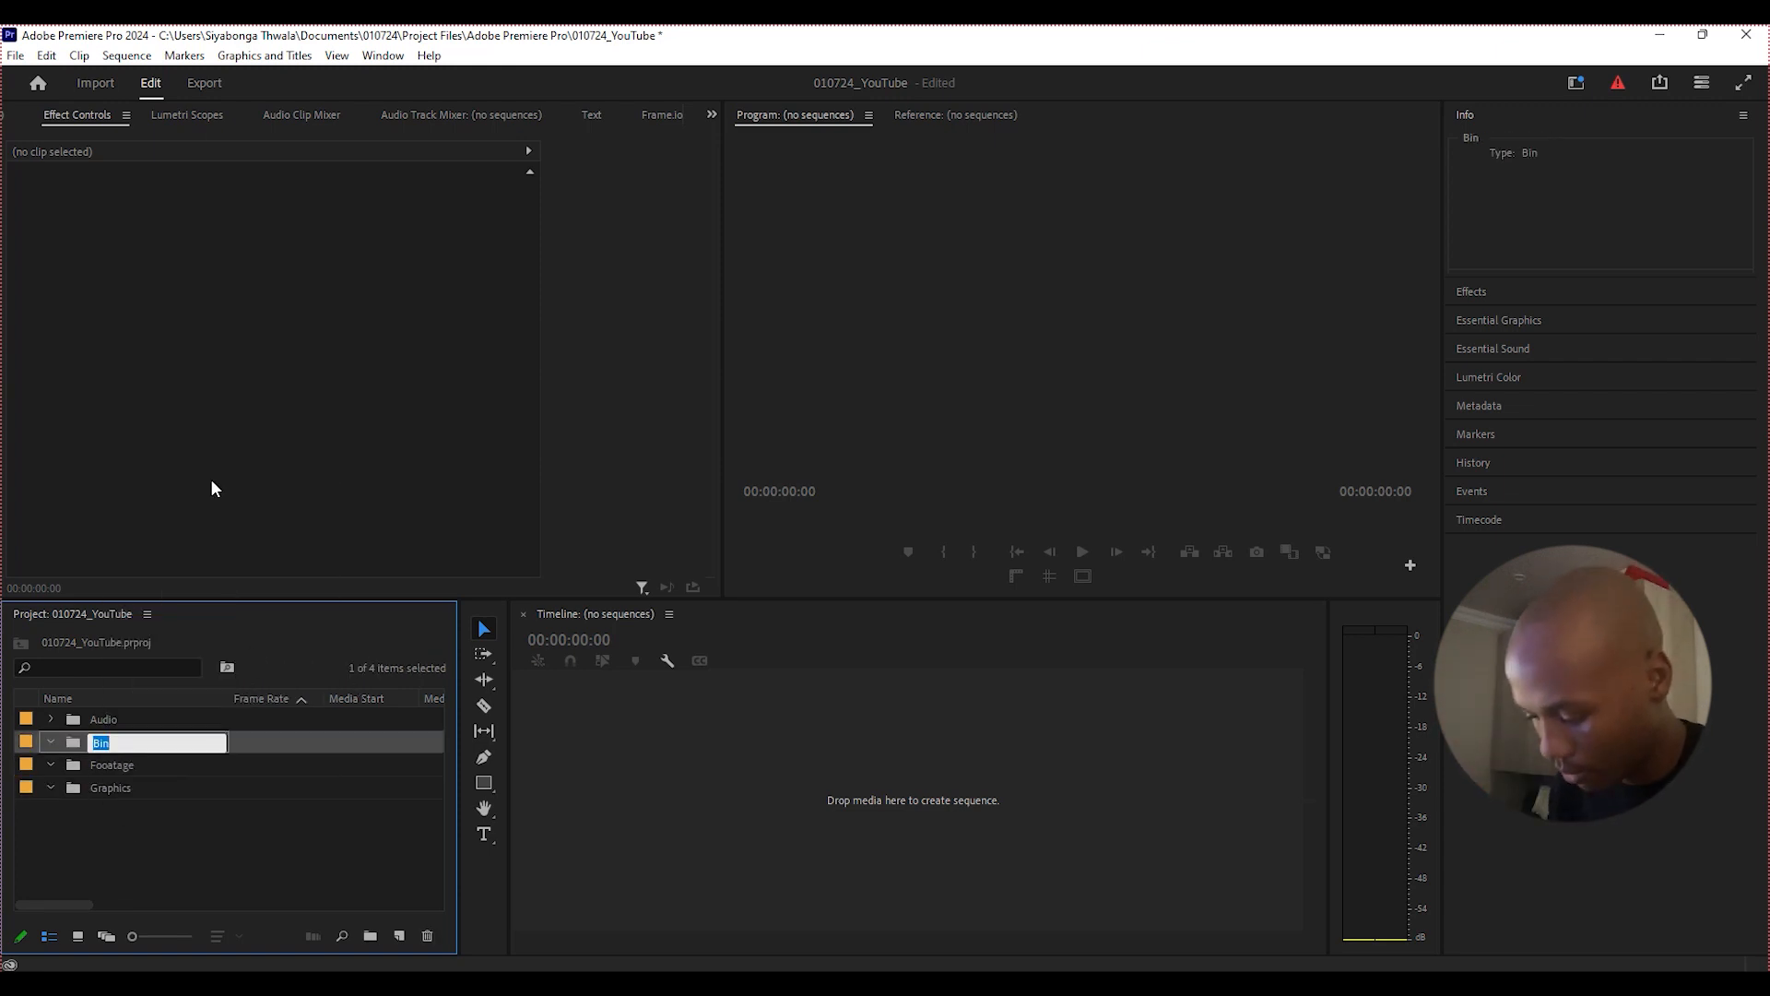
type("OP")
key("BackSpace")
key("BackSpace")
type("Pghot")
key("BackSpace")
key("BackSpace")
key("BackSpace")
key("BackSpace")
type("hotos")
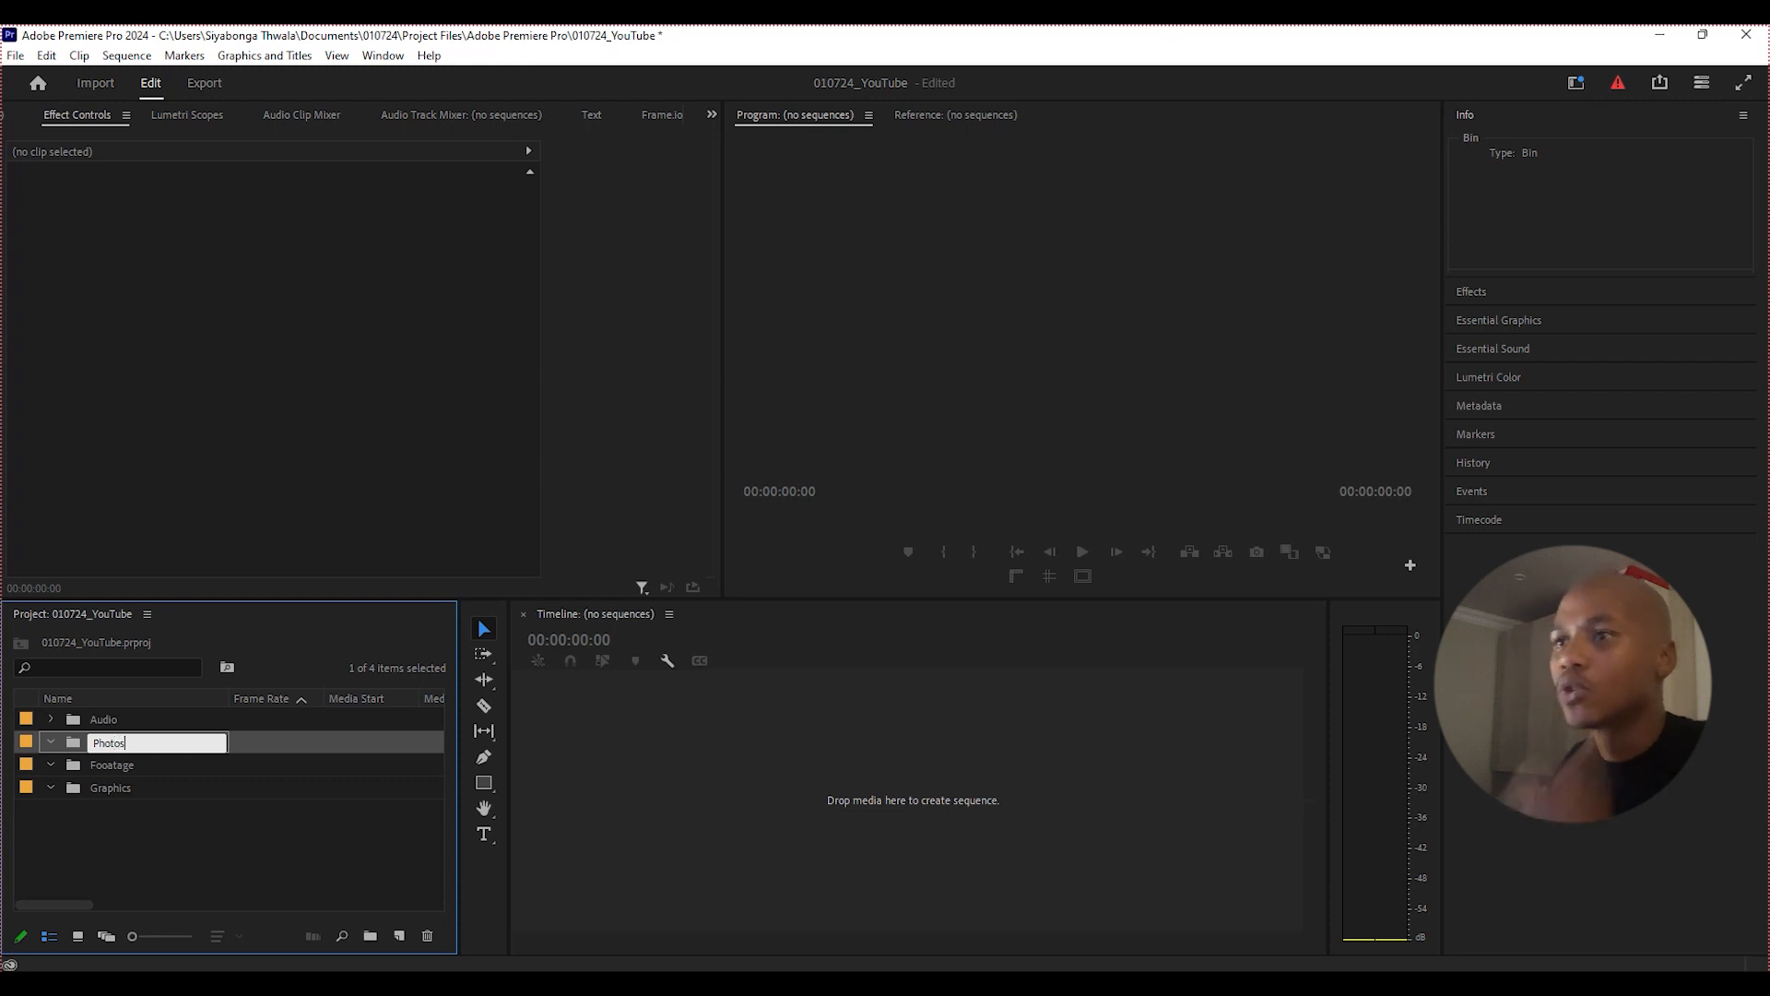
key("Return")
left_click(103, 813)
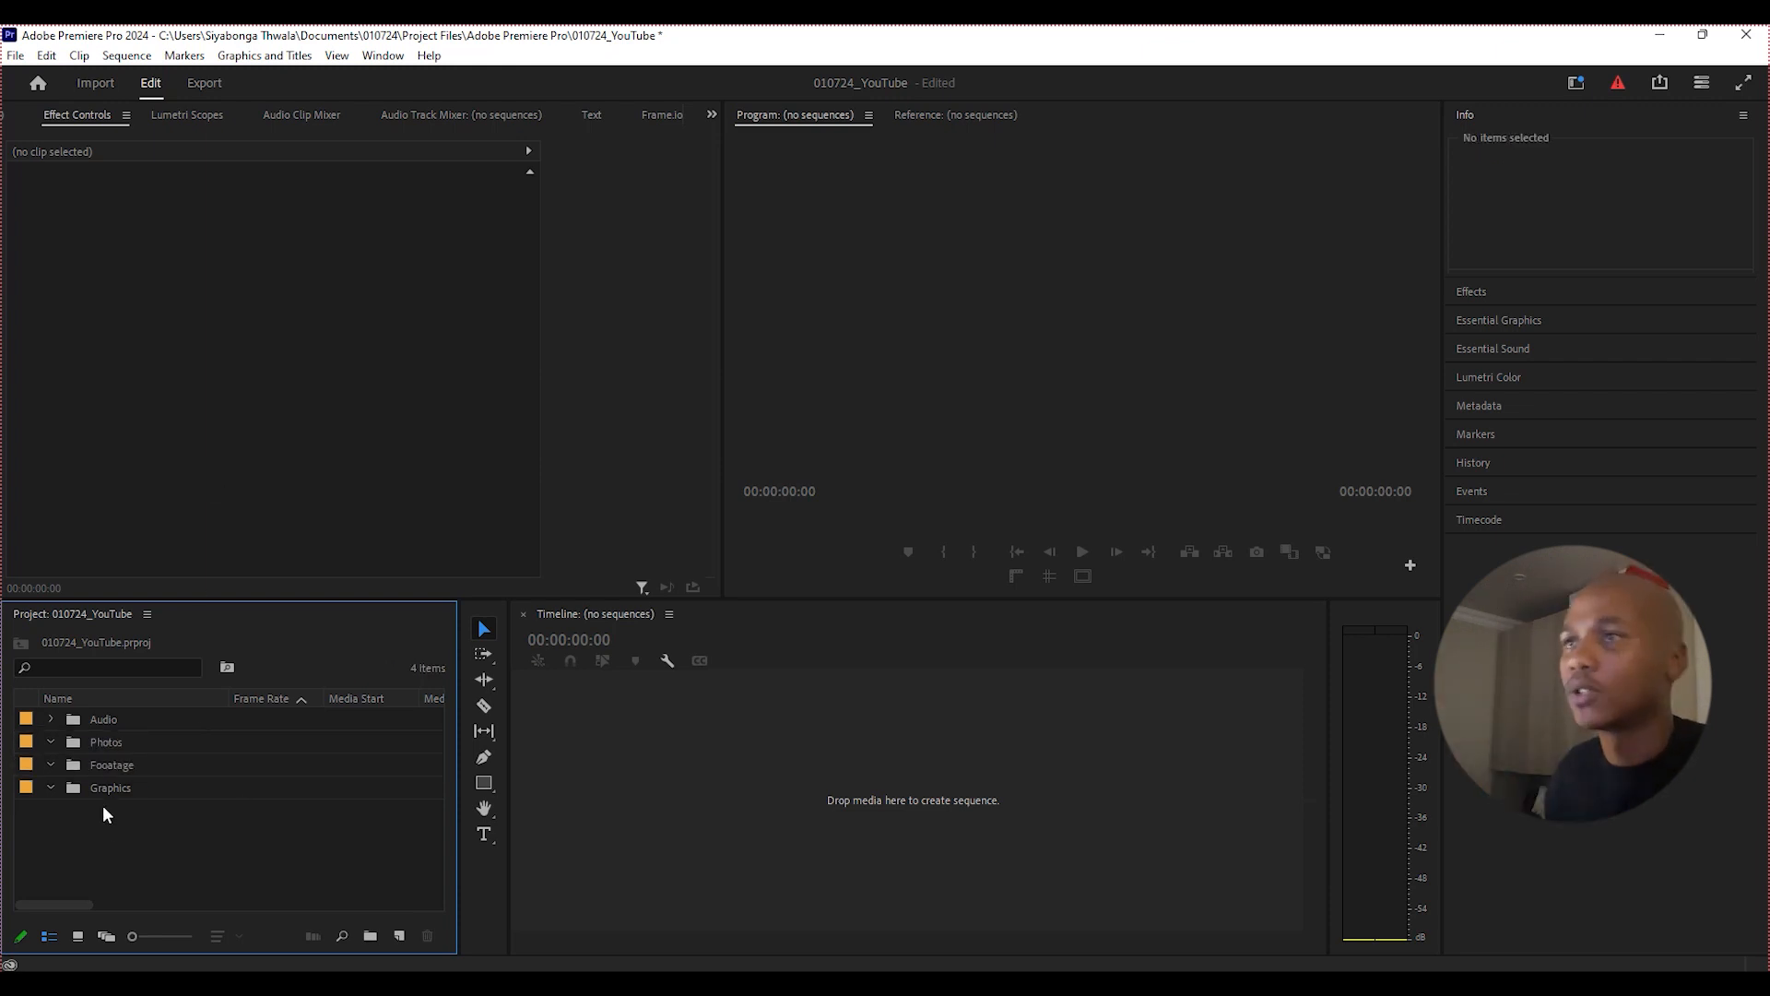
Create a bin named Sequence at the top level of the project.
right_click(104, 809)
left_click(212, 491)
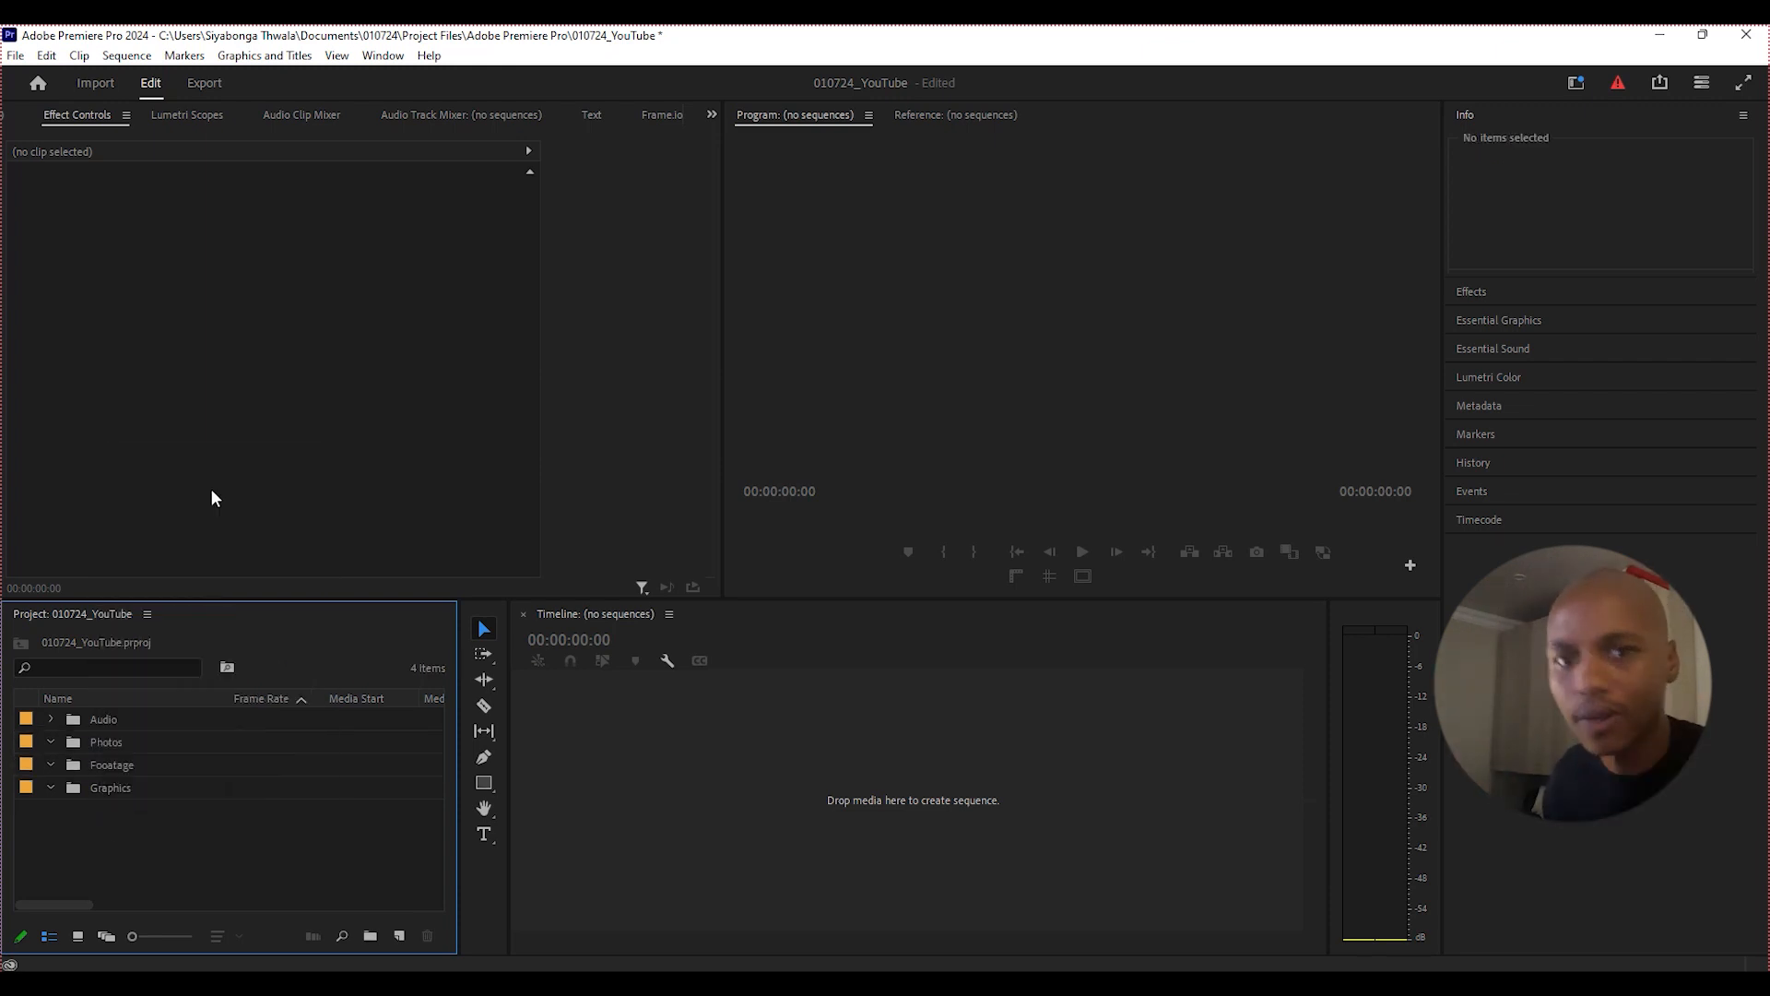
type("S")
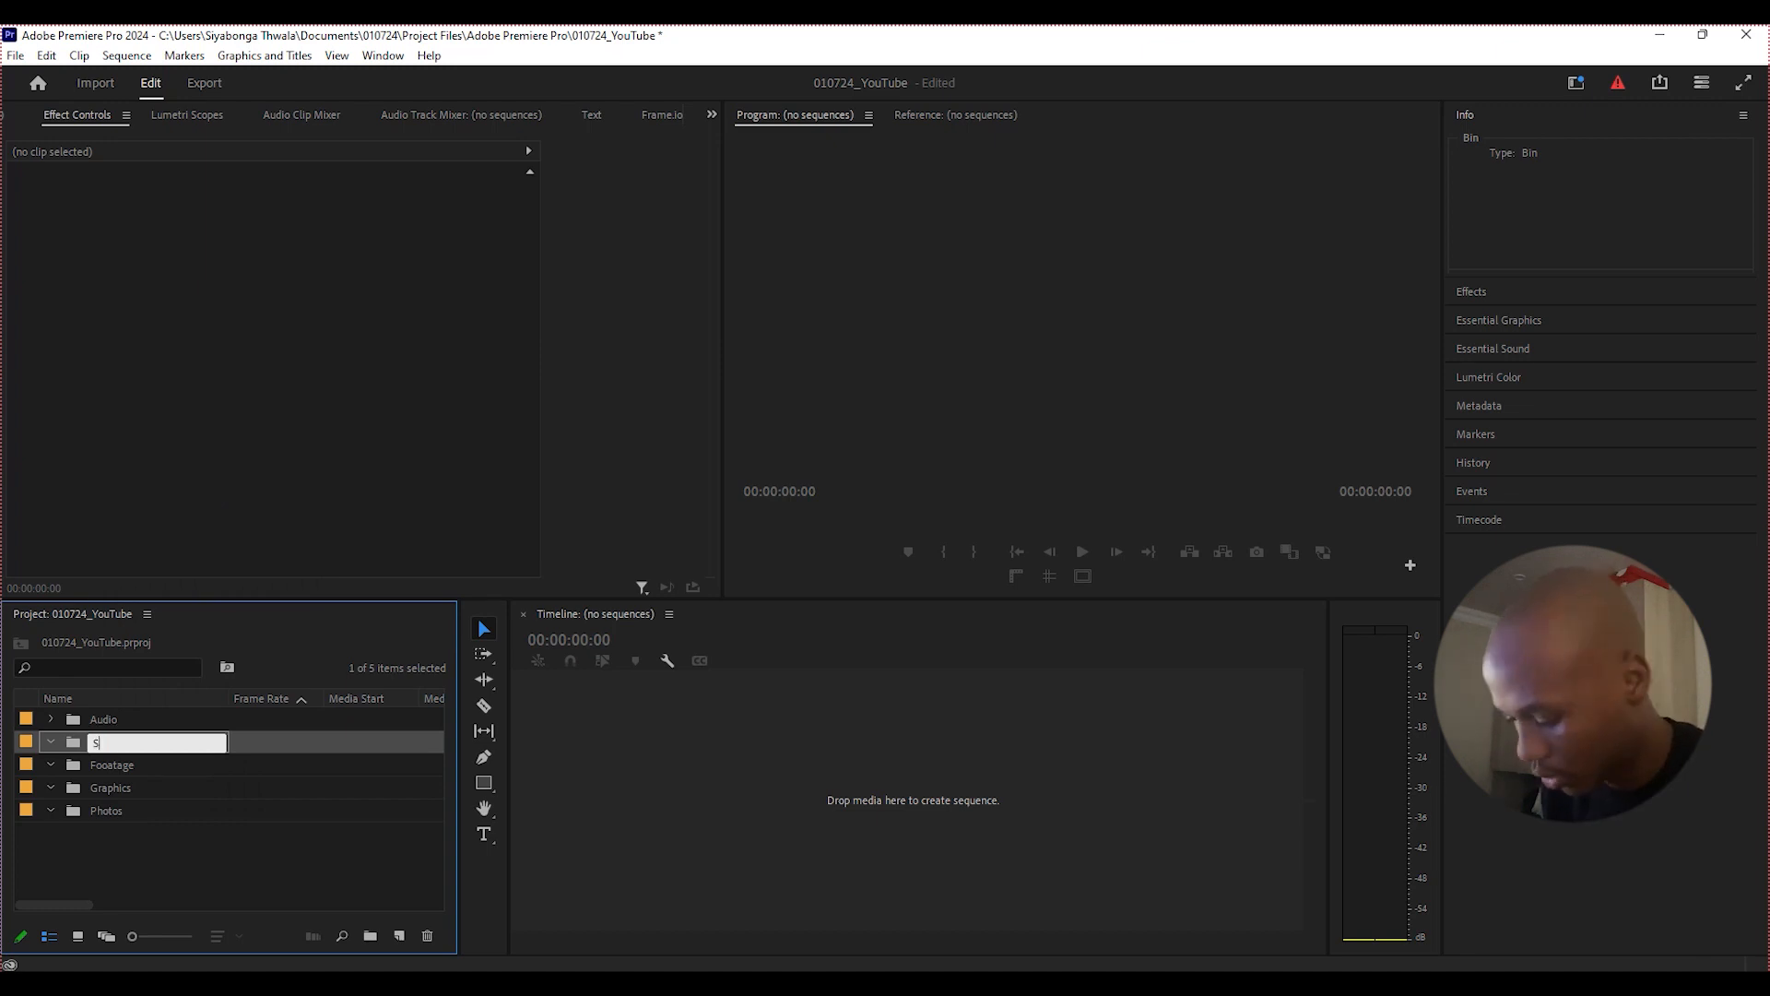
type("equence")
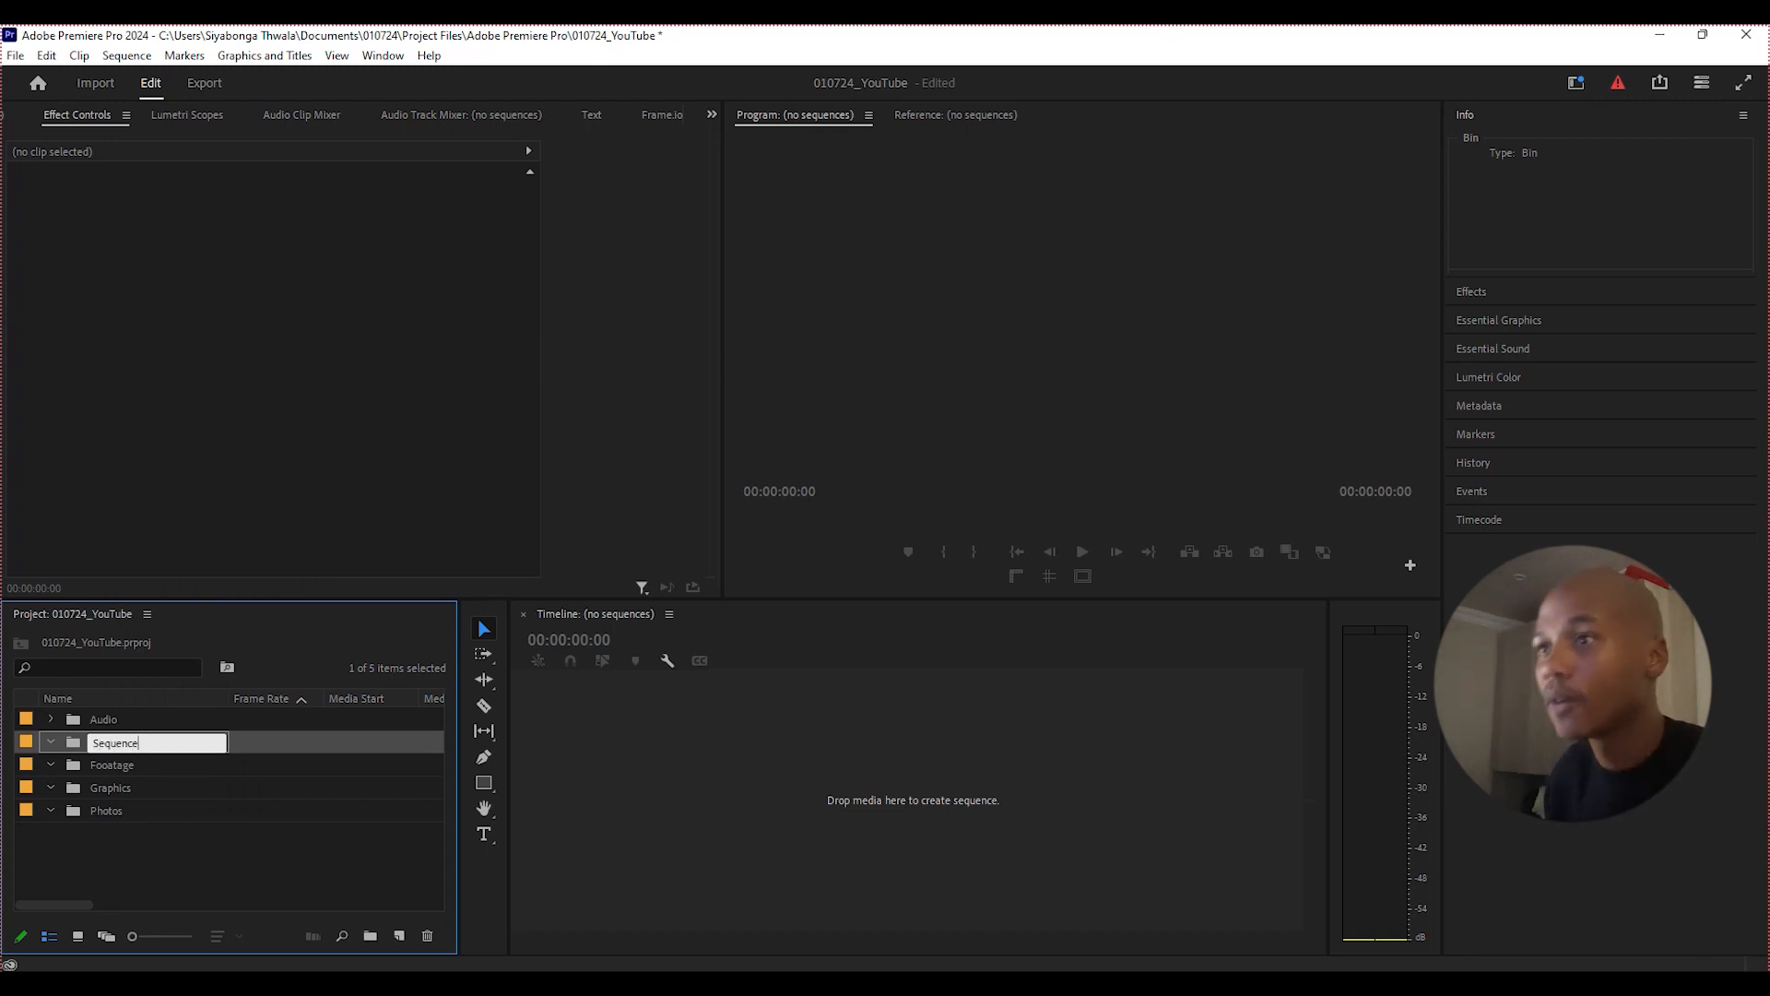
key("Tab")
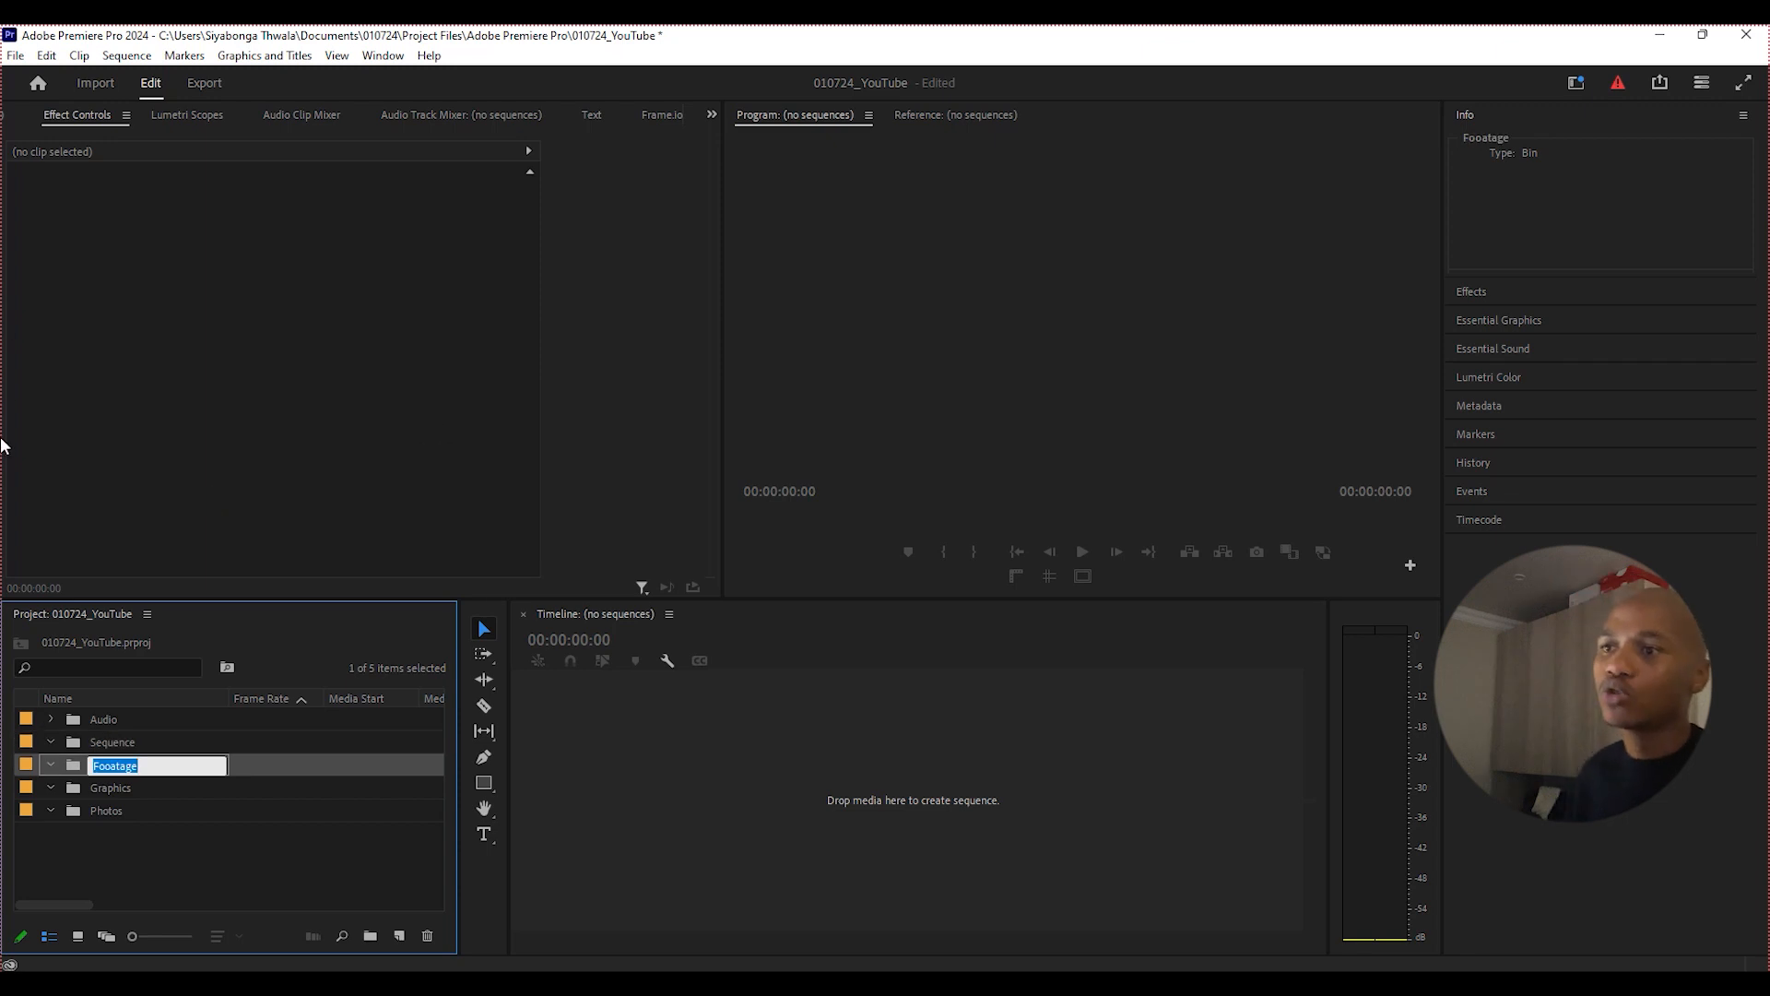
left_click(182, 830)
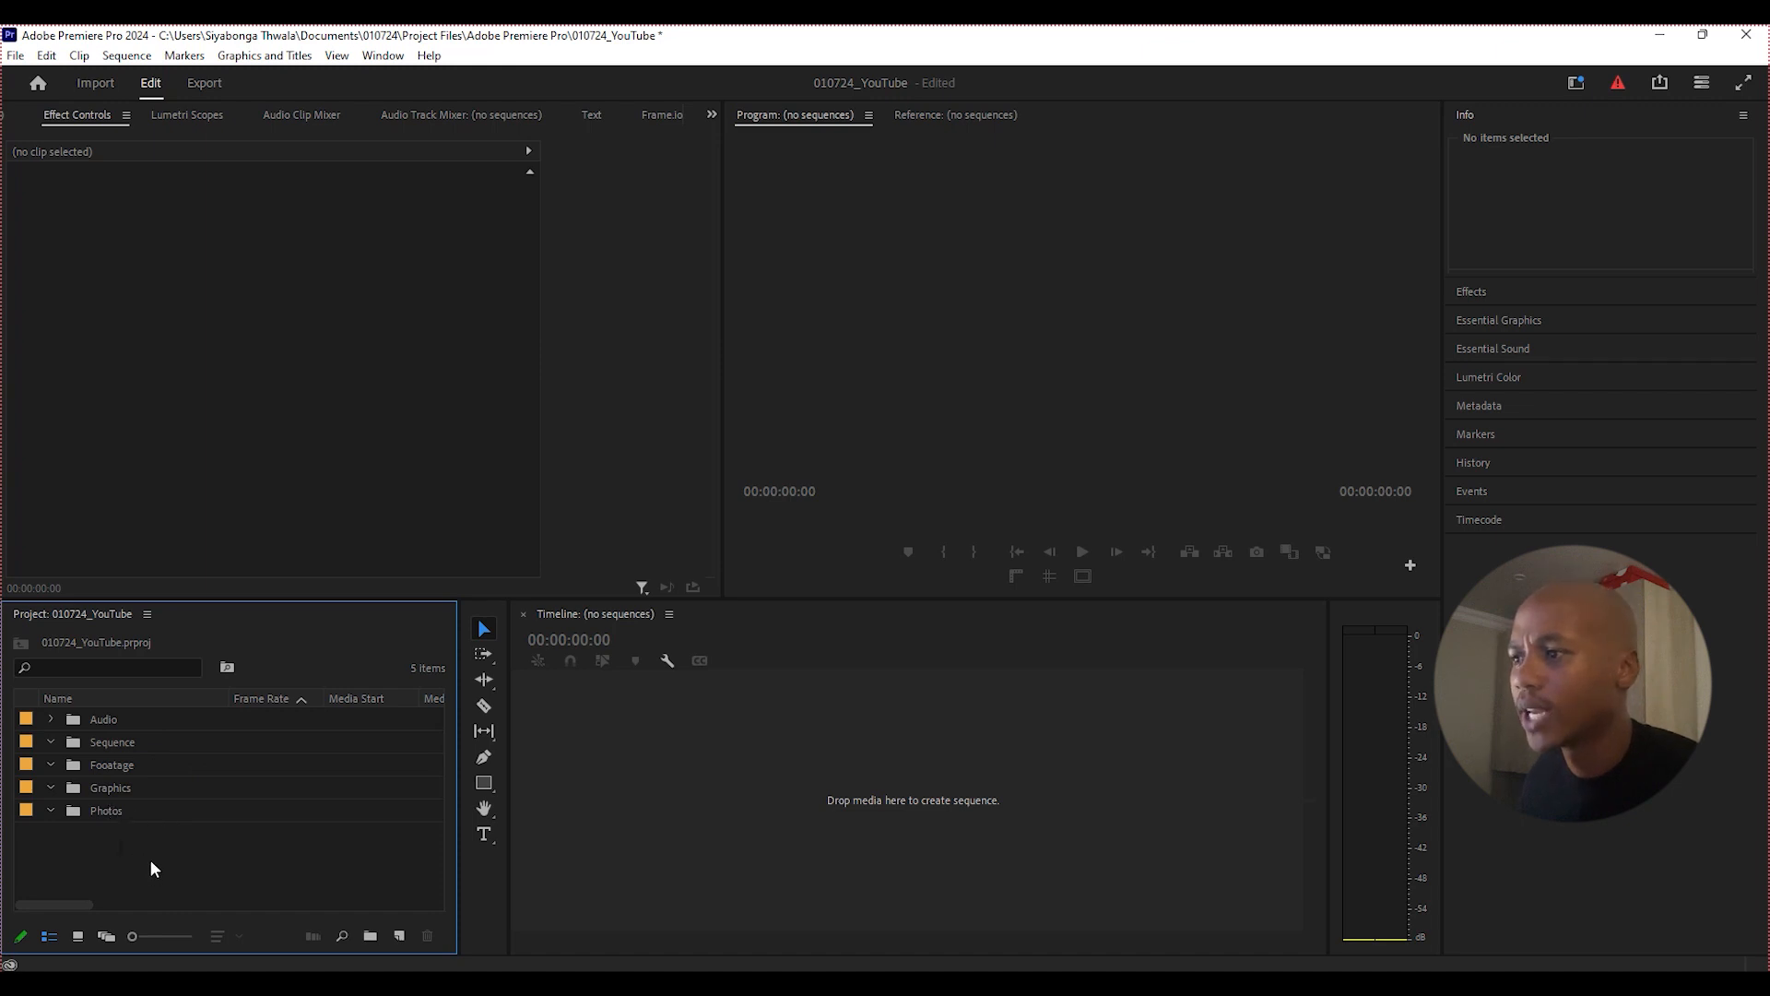
Create a 1920 x 1080 adjustment layer with a 25.00 fps timebase and square pixels.
left_click(391, 937)
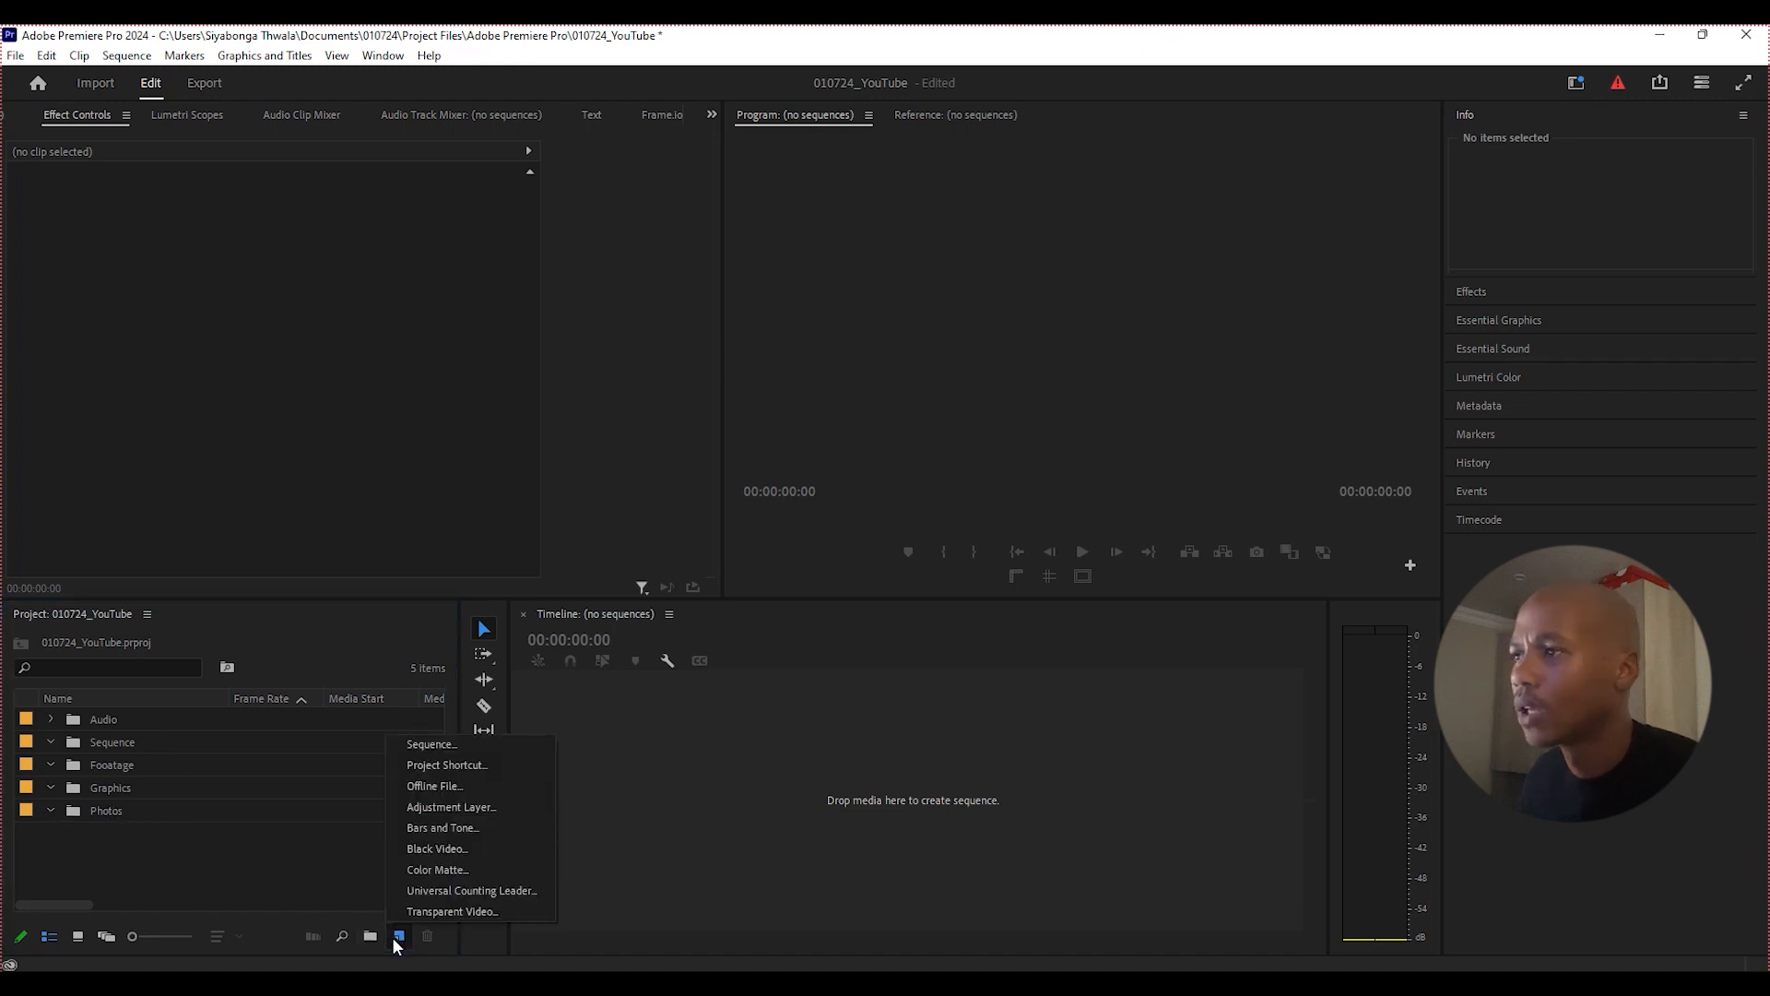
left_click(440, 808)
left_click_drag(933, 417, 535, 491)
left_click(472, 579)
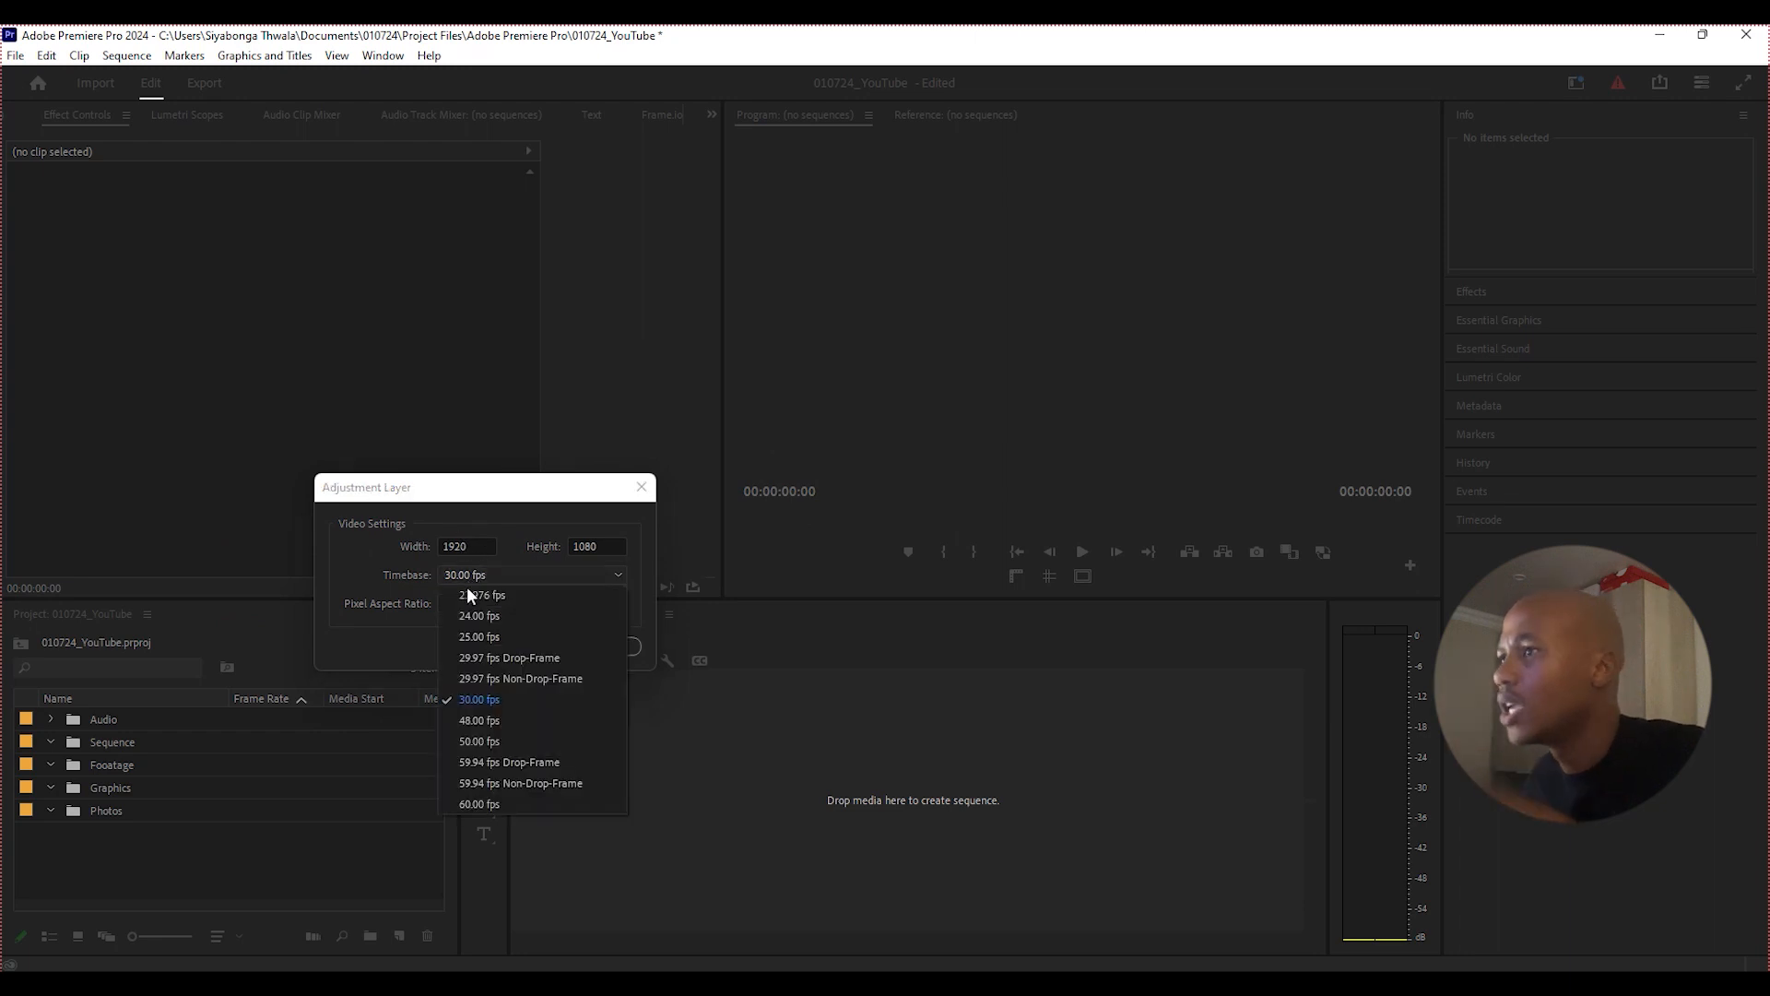
left_click(472, 700)
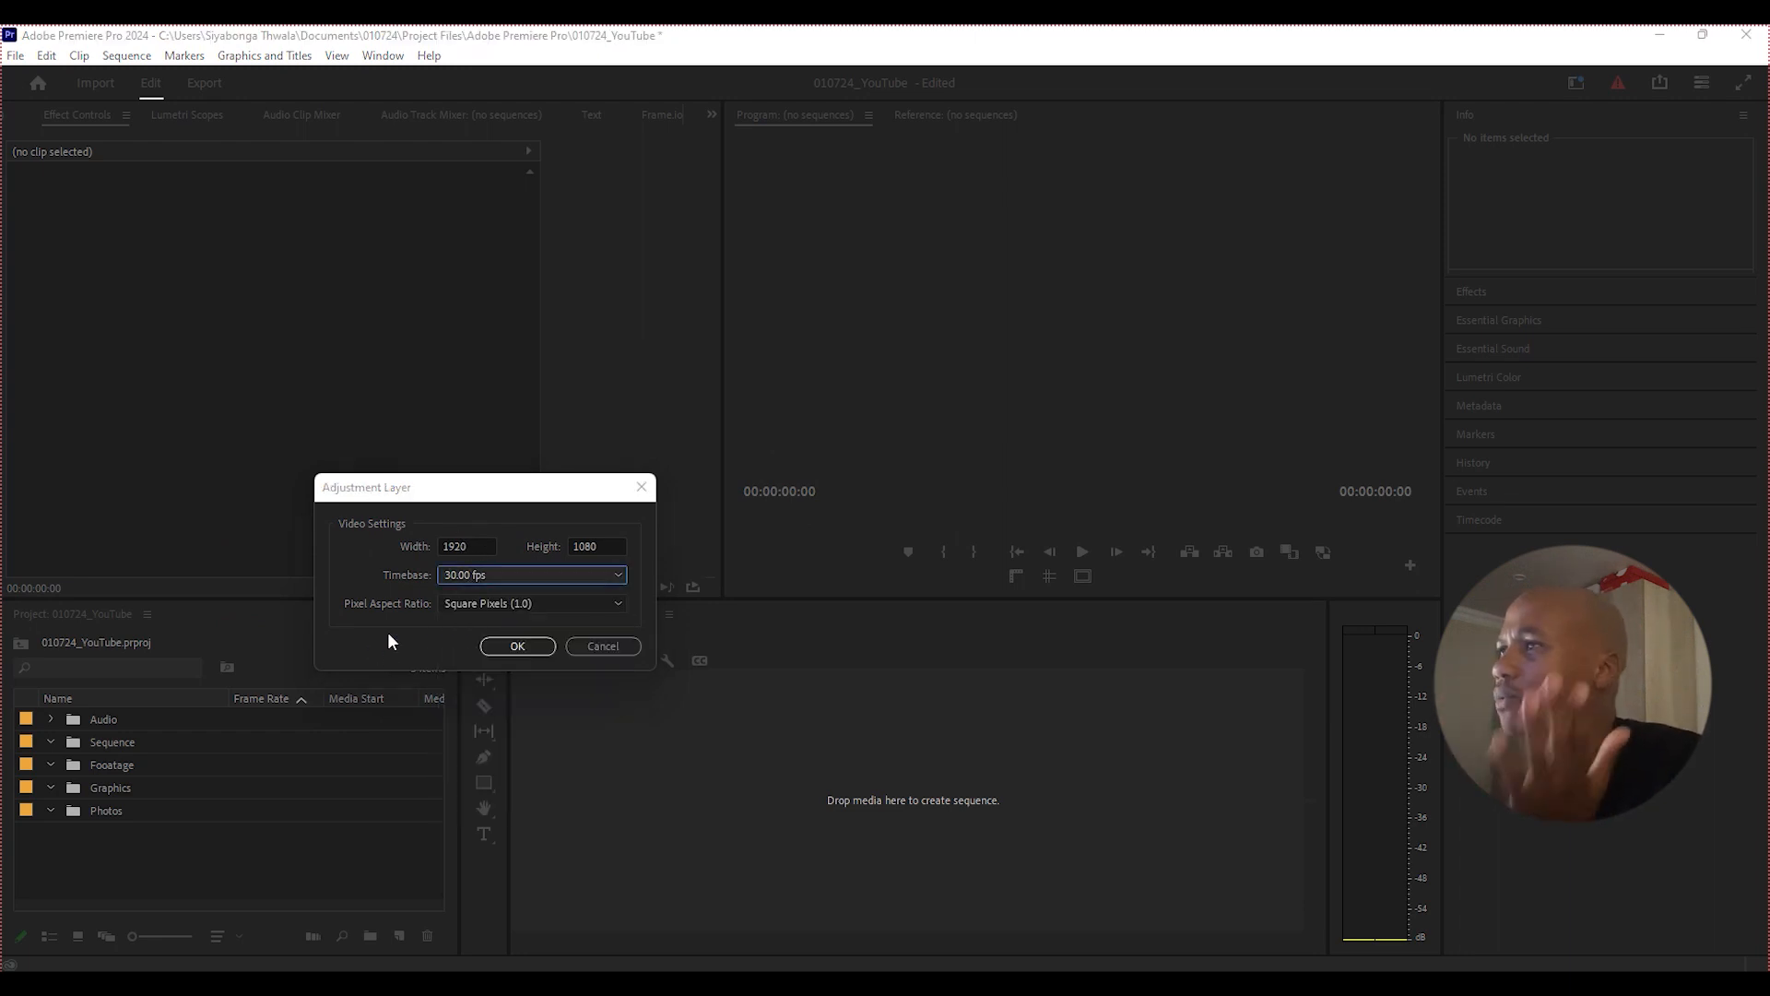
left_click(507, 574)
left_click(467, 640)
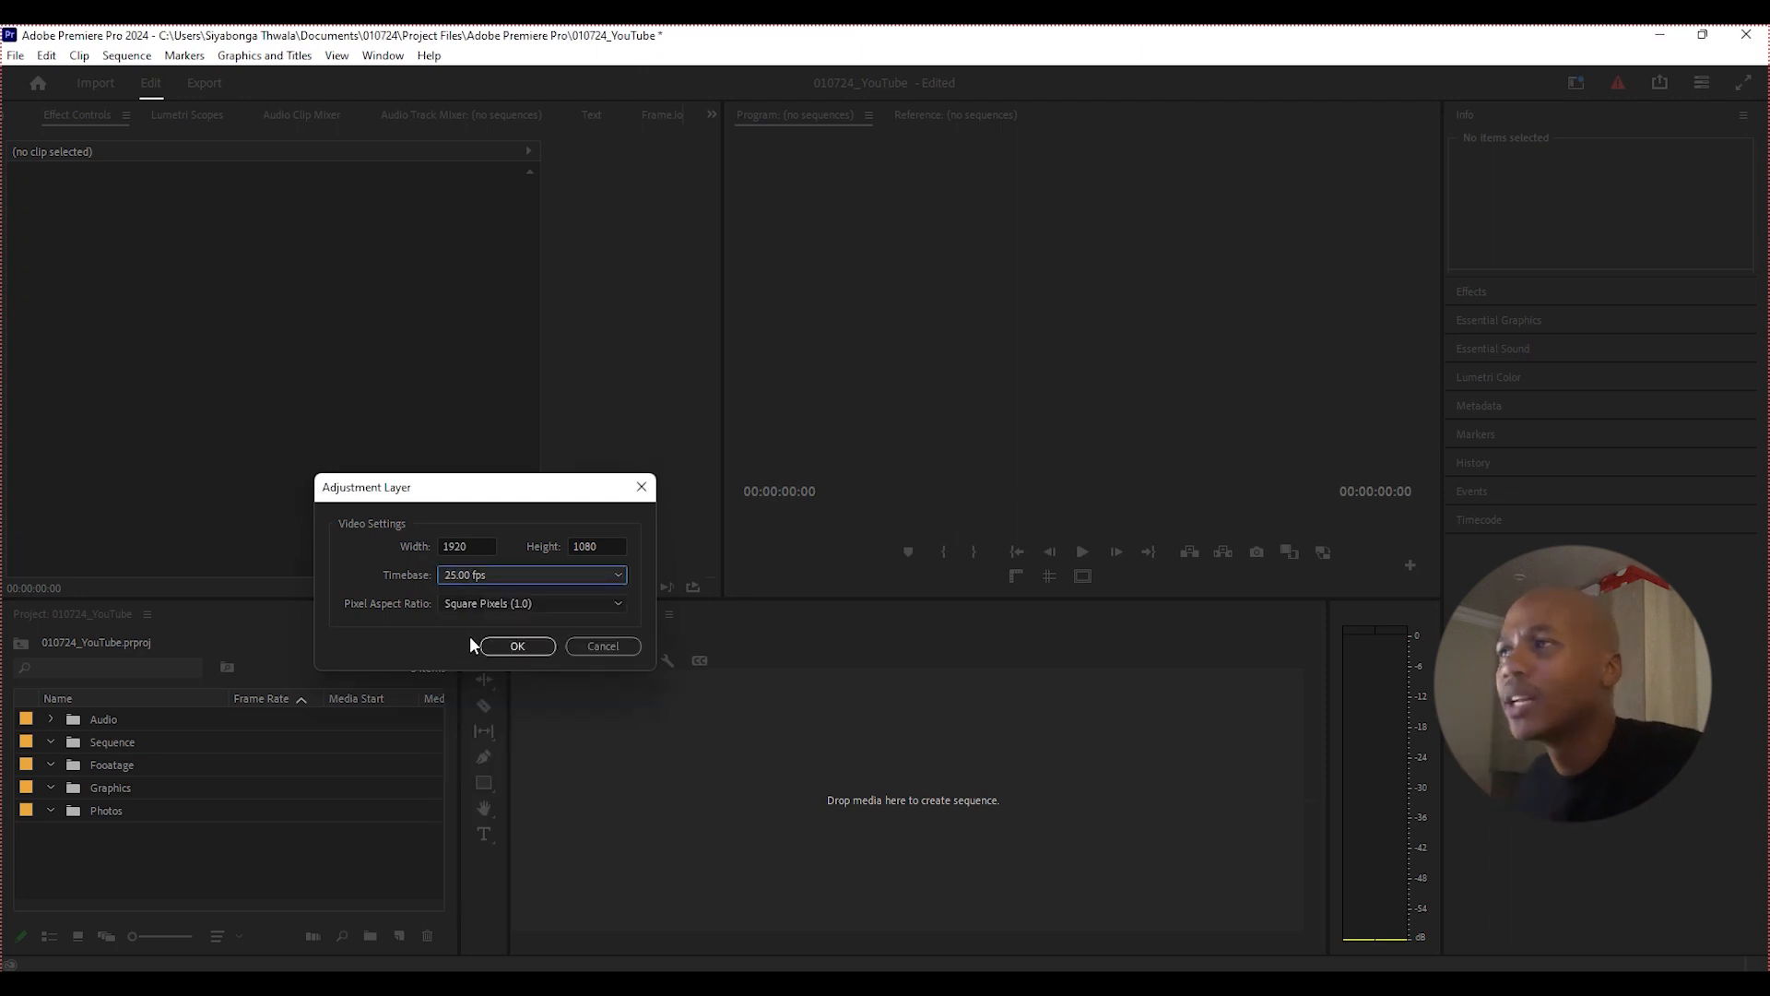
left_click(498, 574)
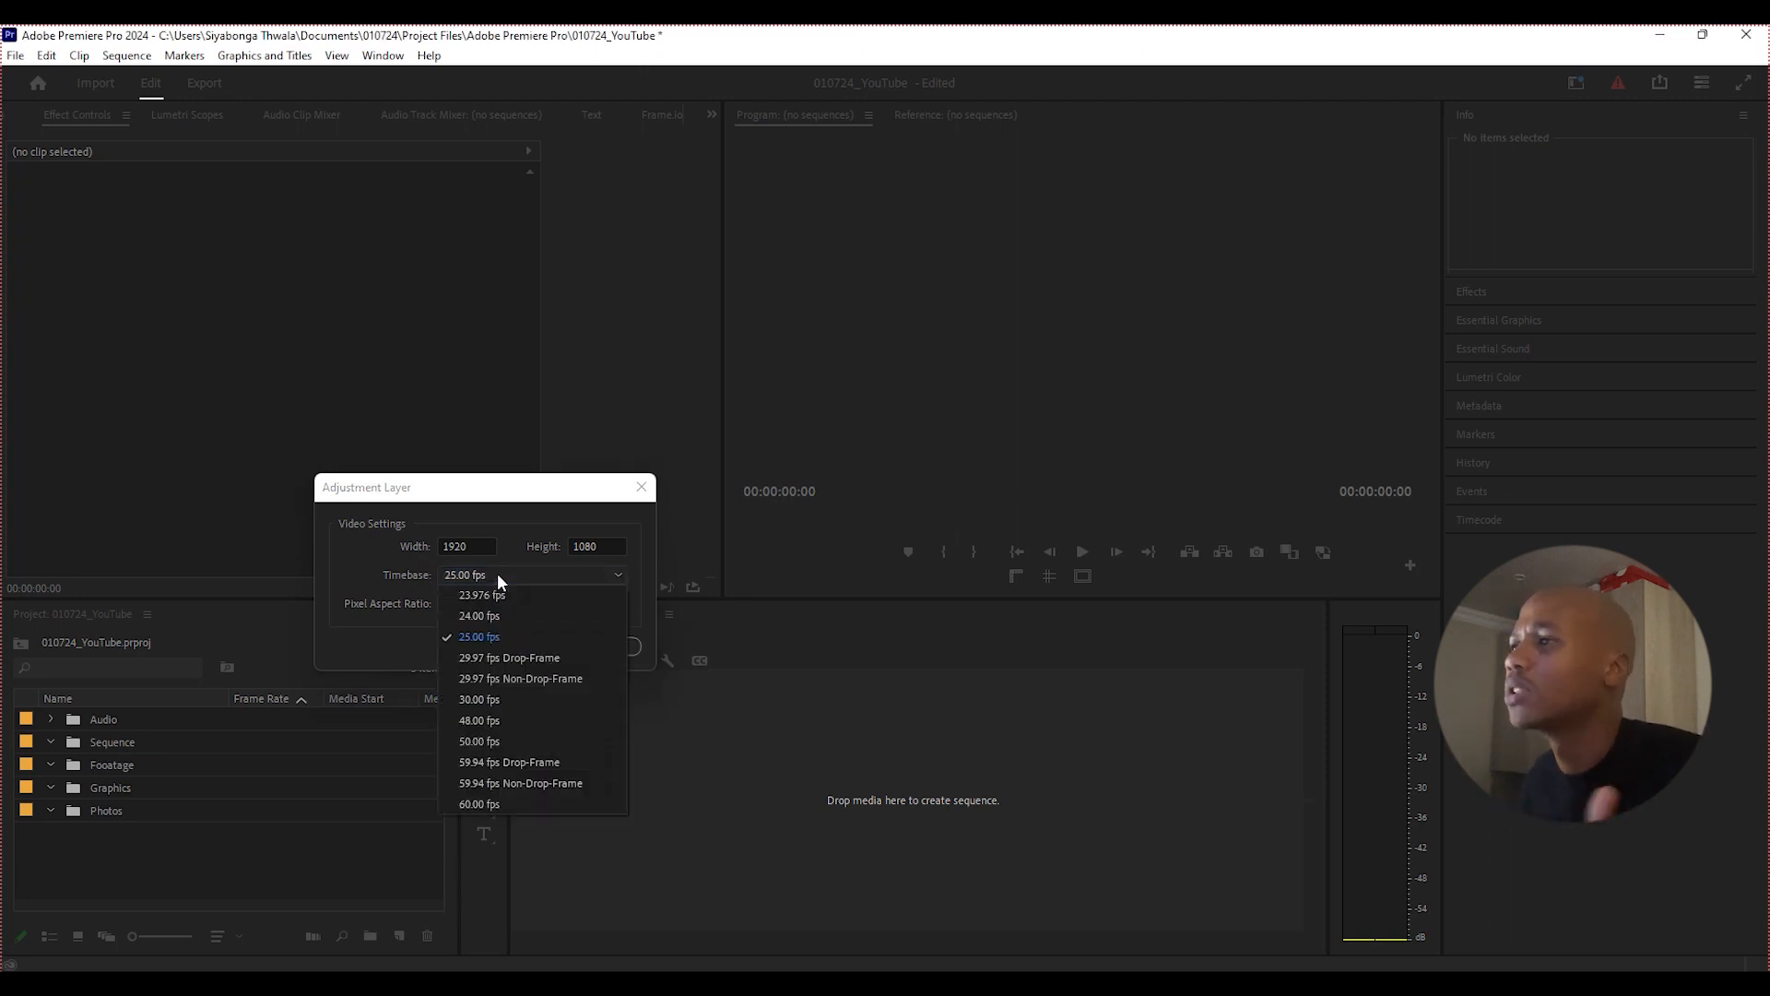
left_click(474, 697)
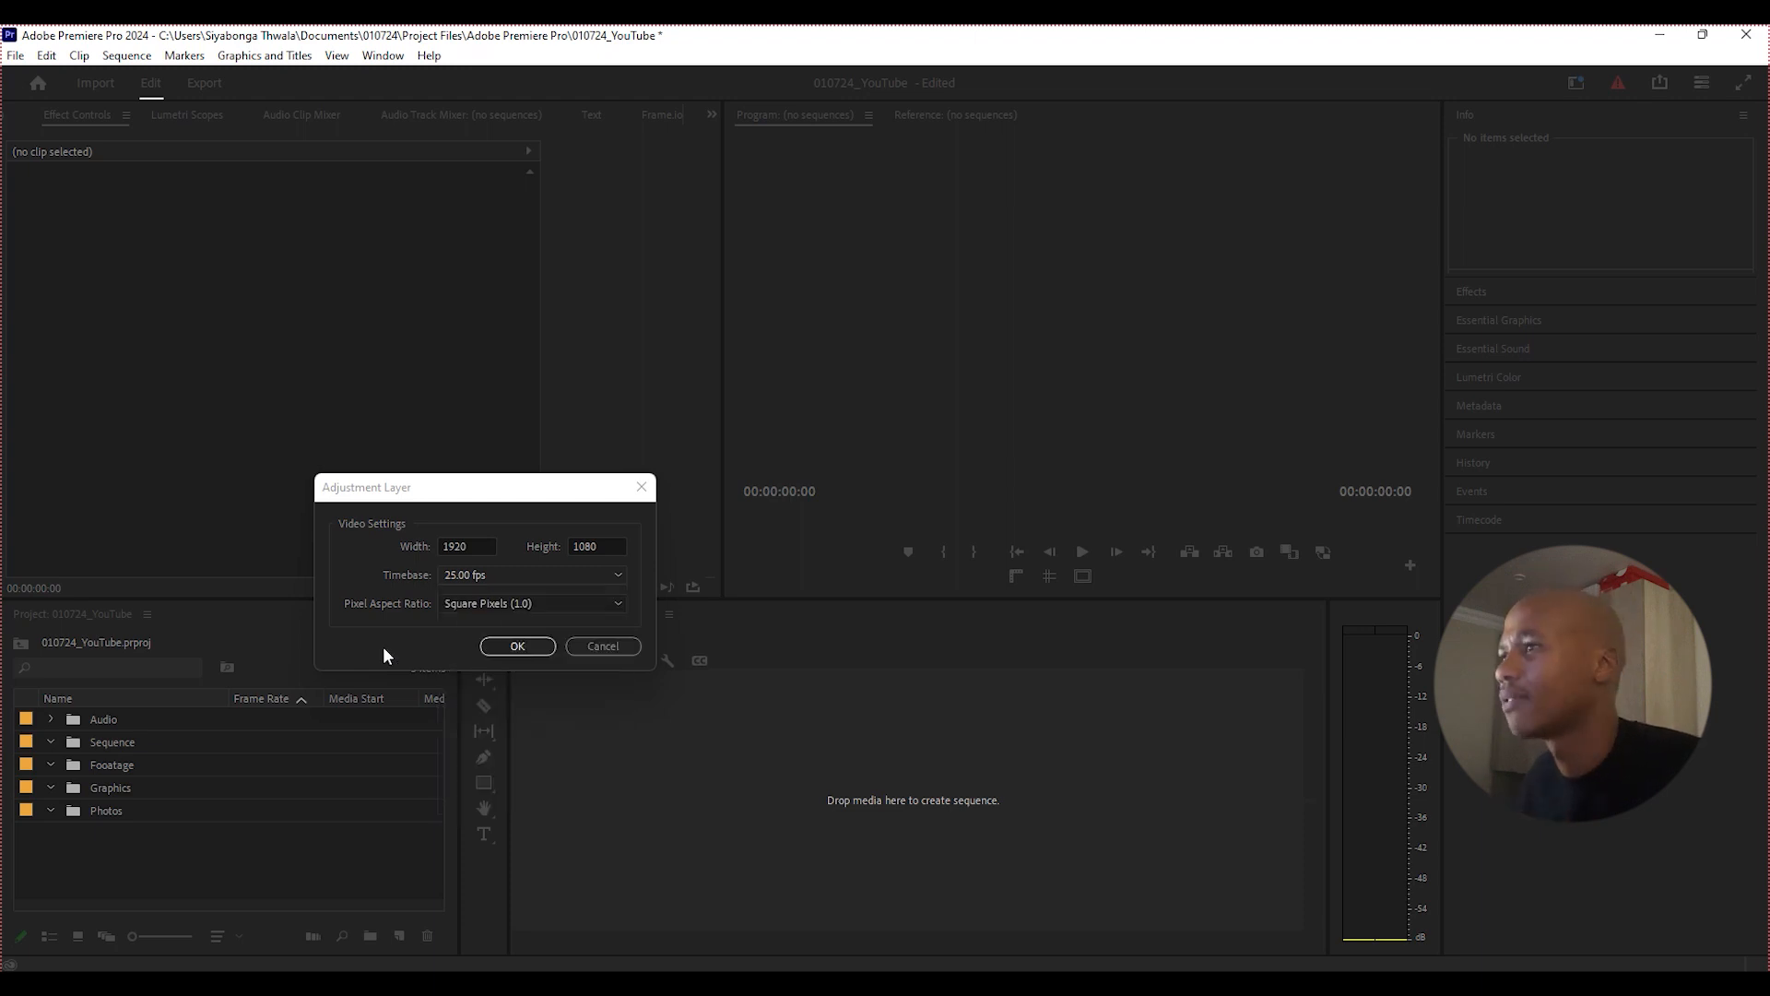
left_click(526, 651)
Rename the new adjustment layer as 010724_Youtube.
left_click(124, 719)
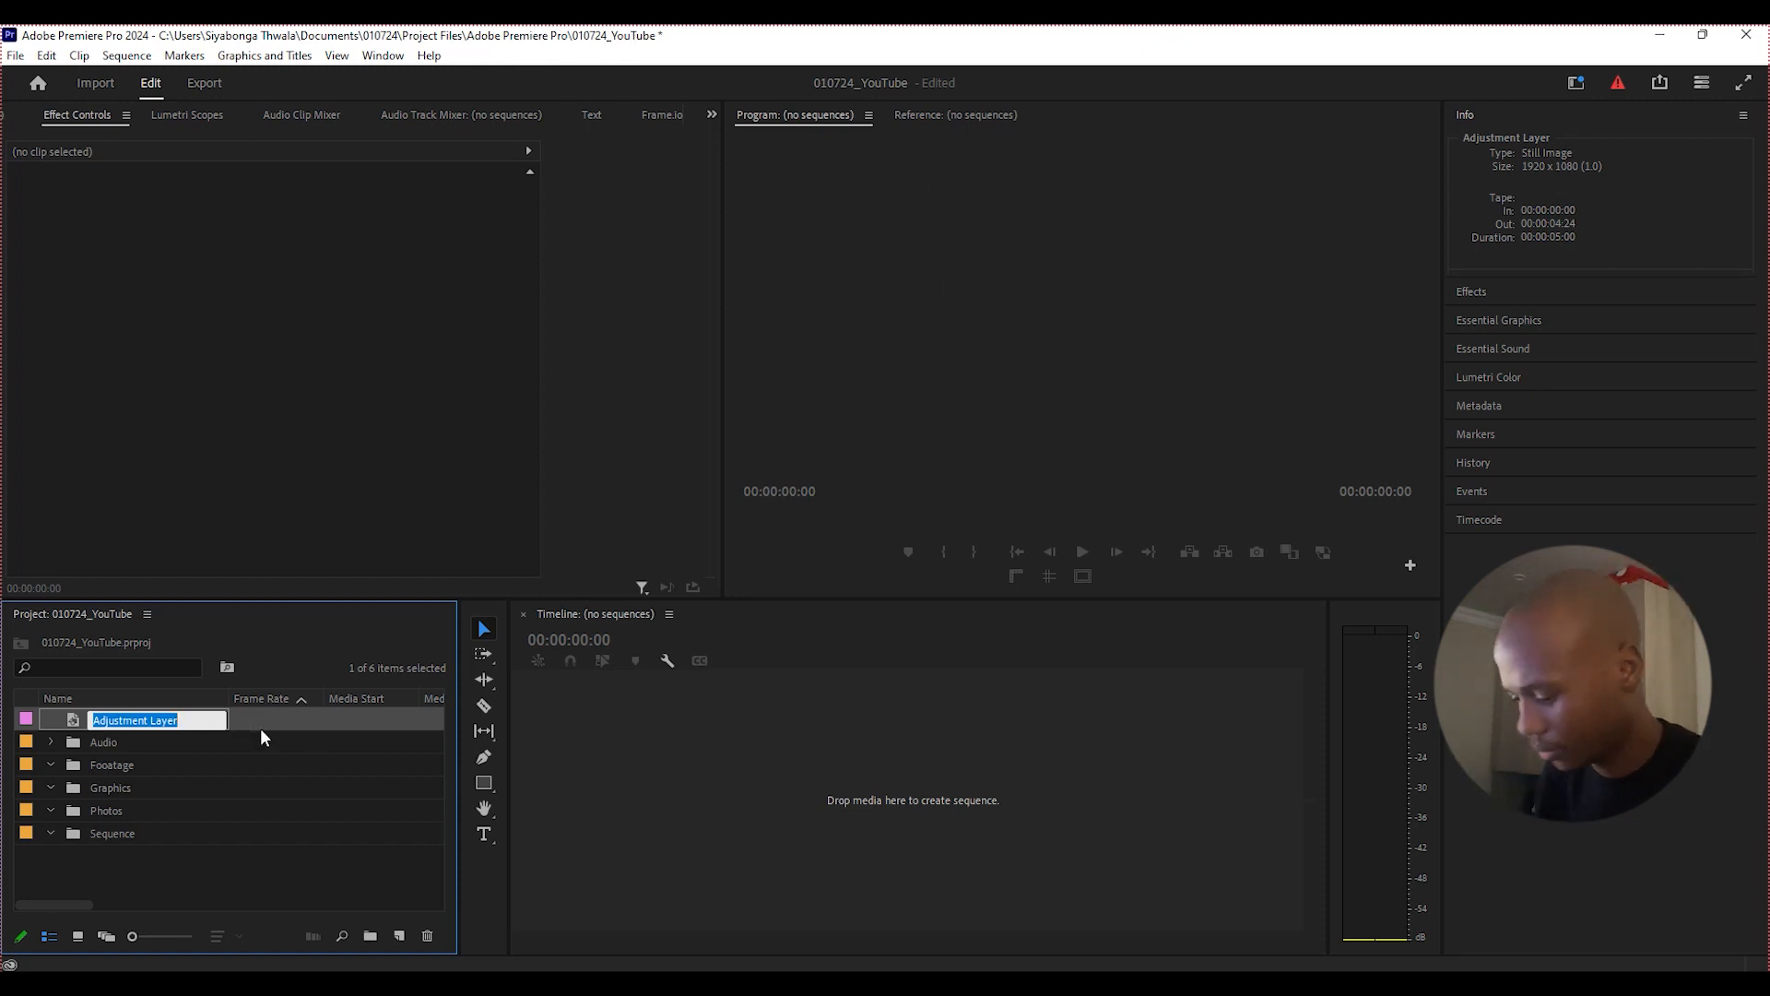
key("BackSpace")
type("0")
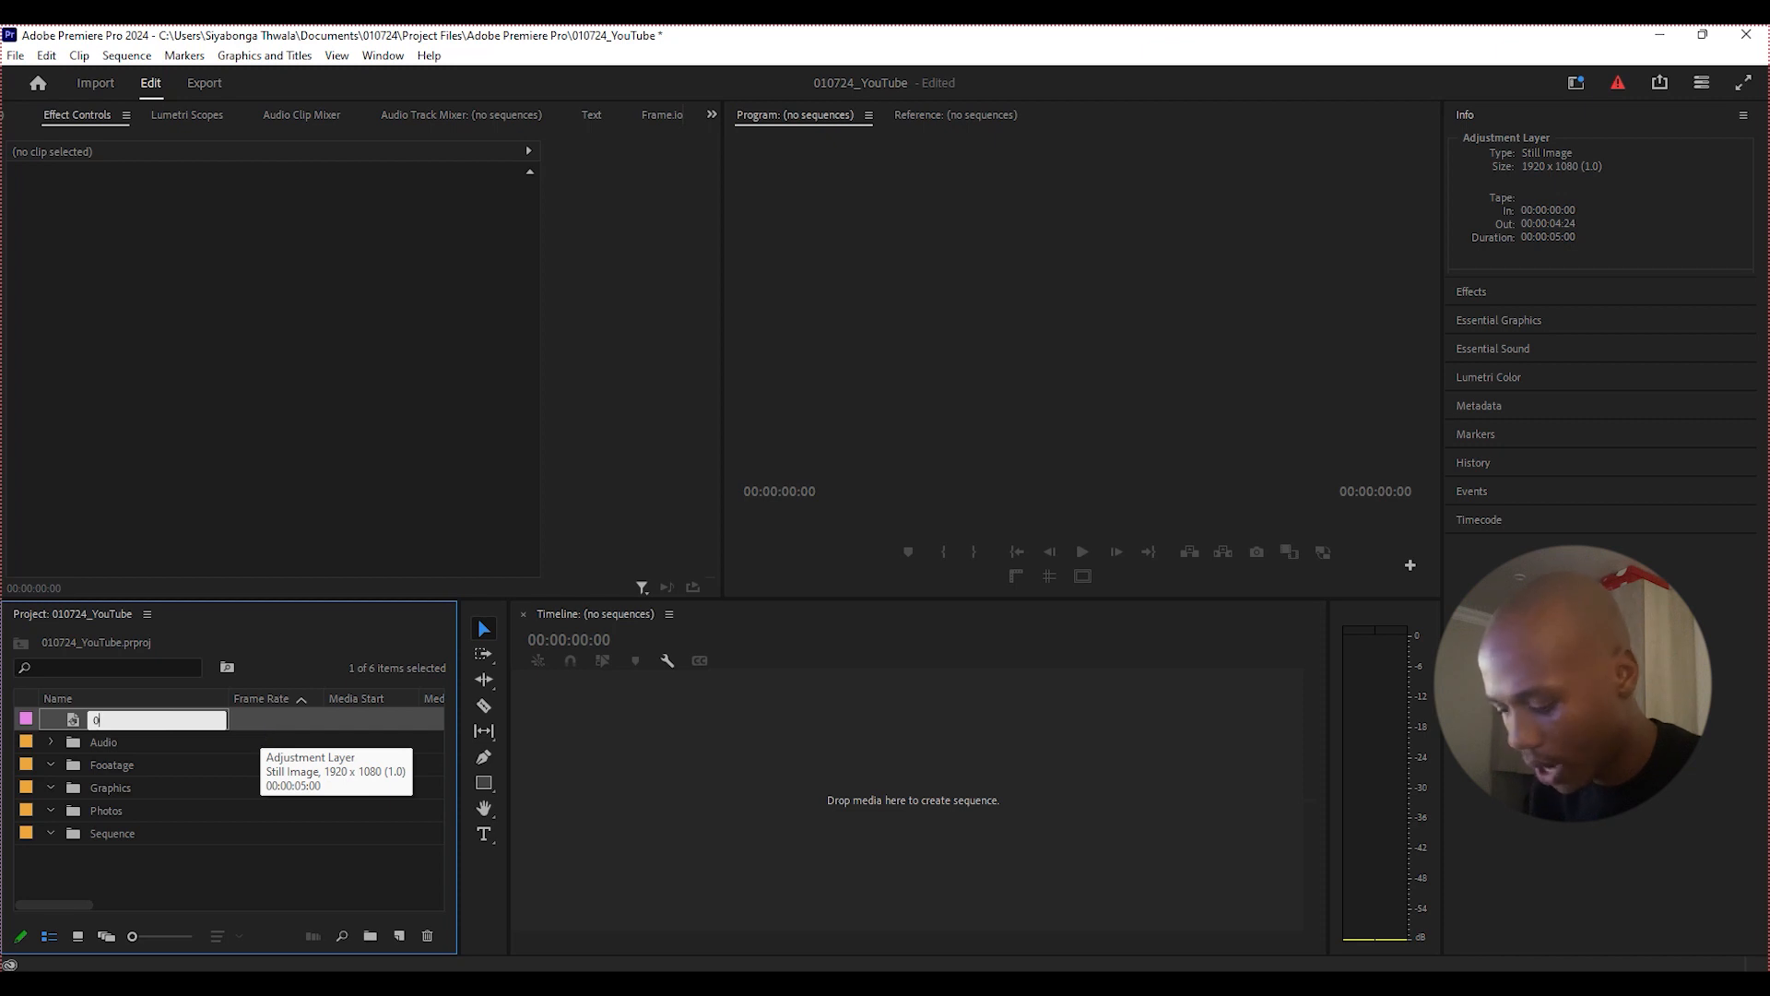
type("107")
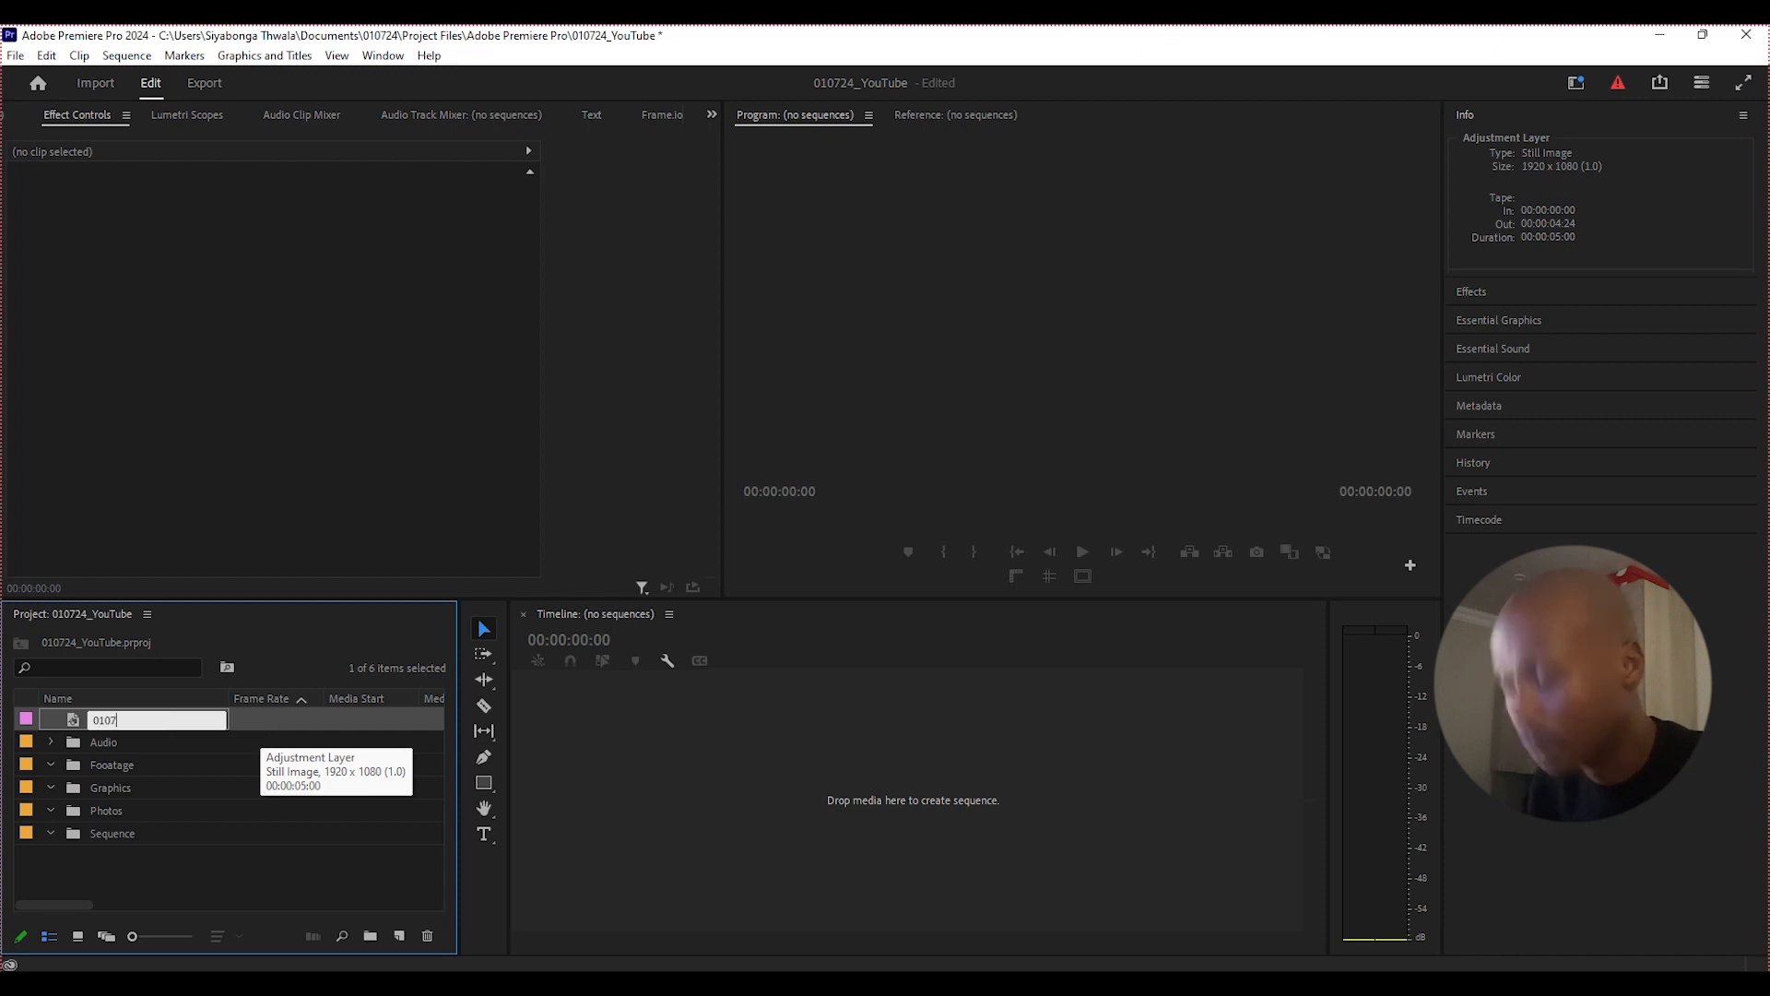
type("24_yOU")
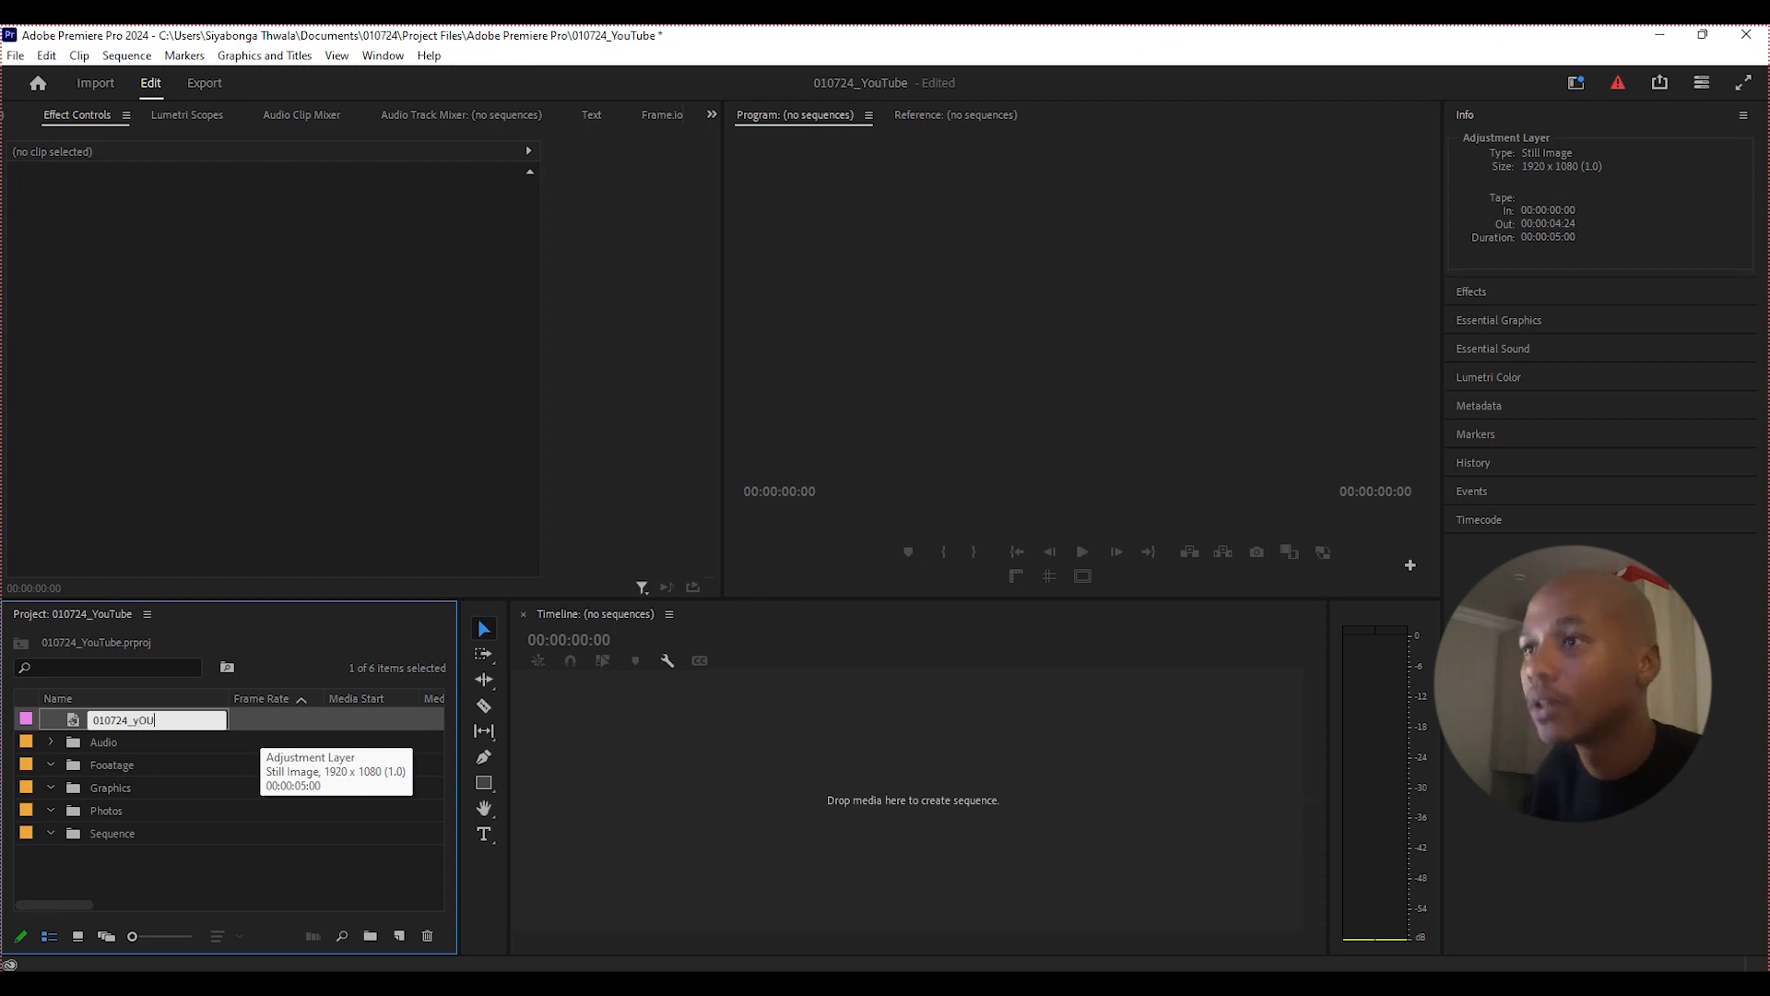
key("BackSpace")
key("BackSpace")
key("BackSpace")
type("Y")
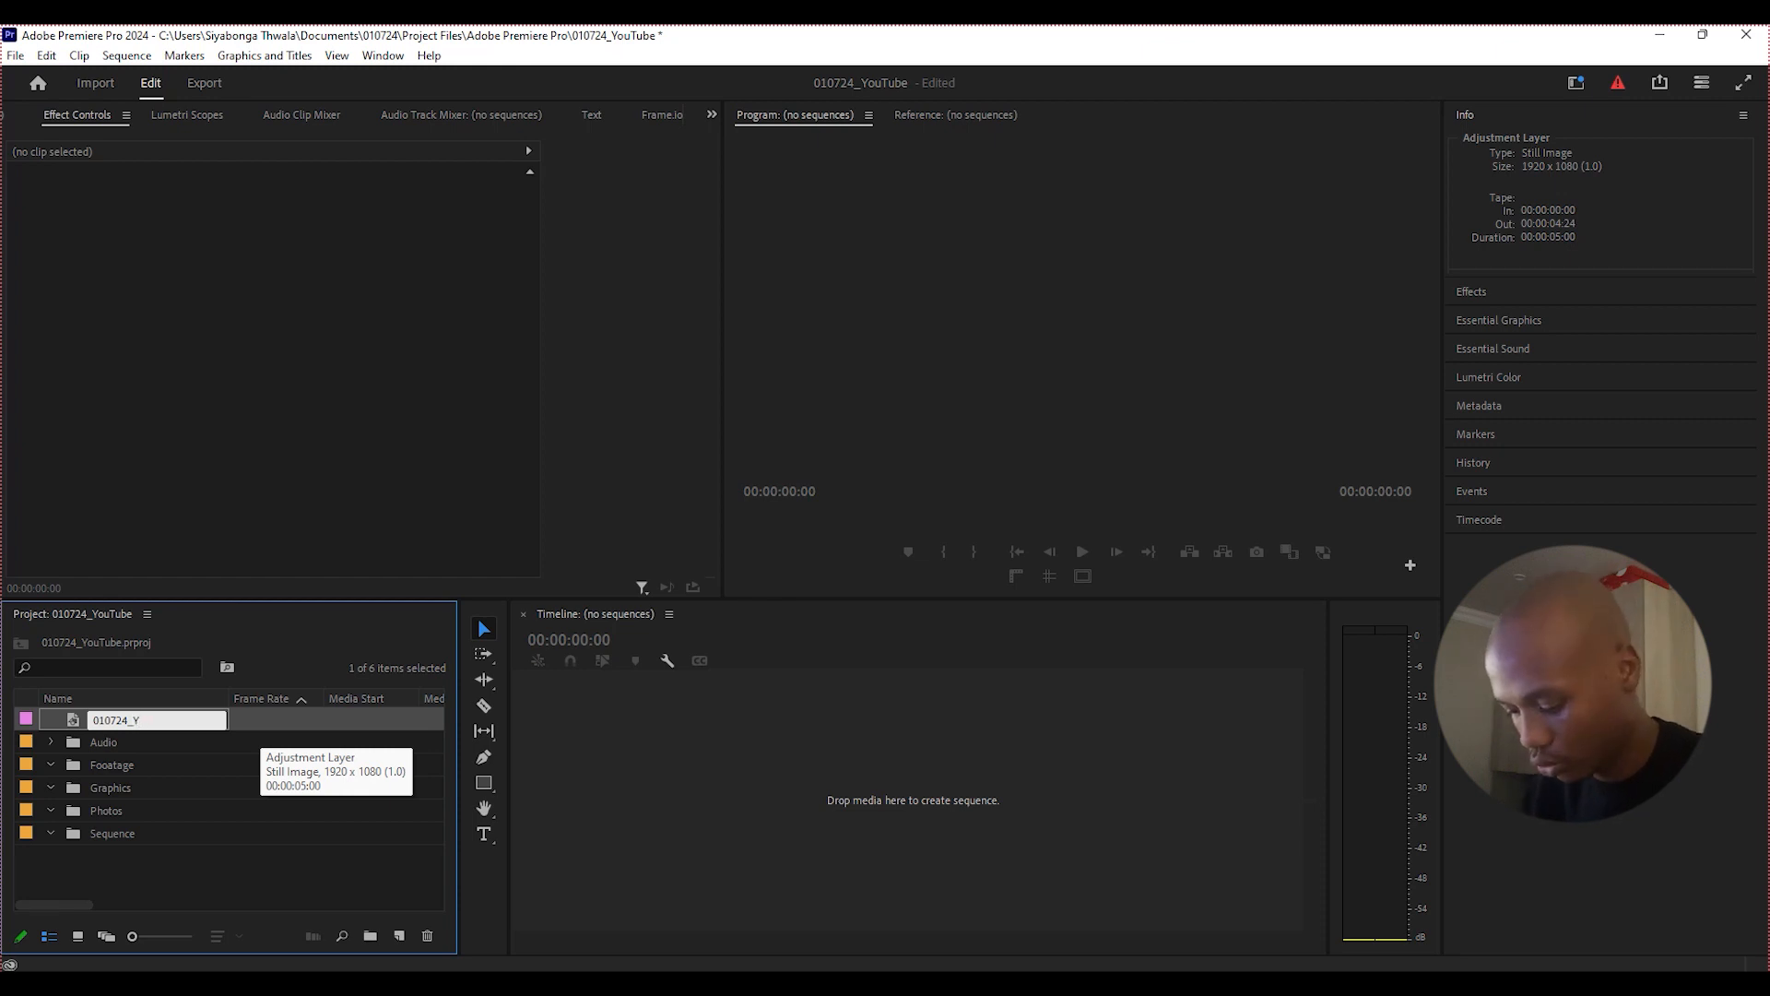
type("outube")
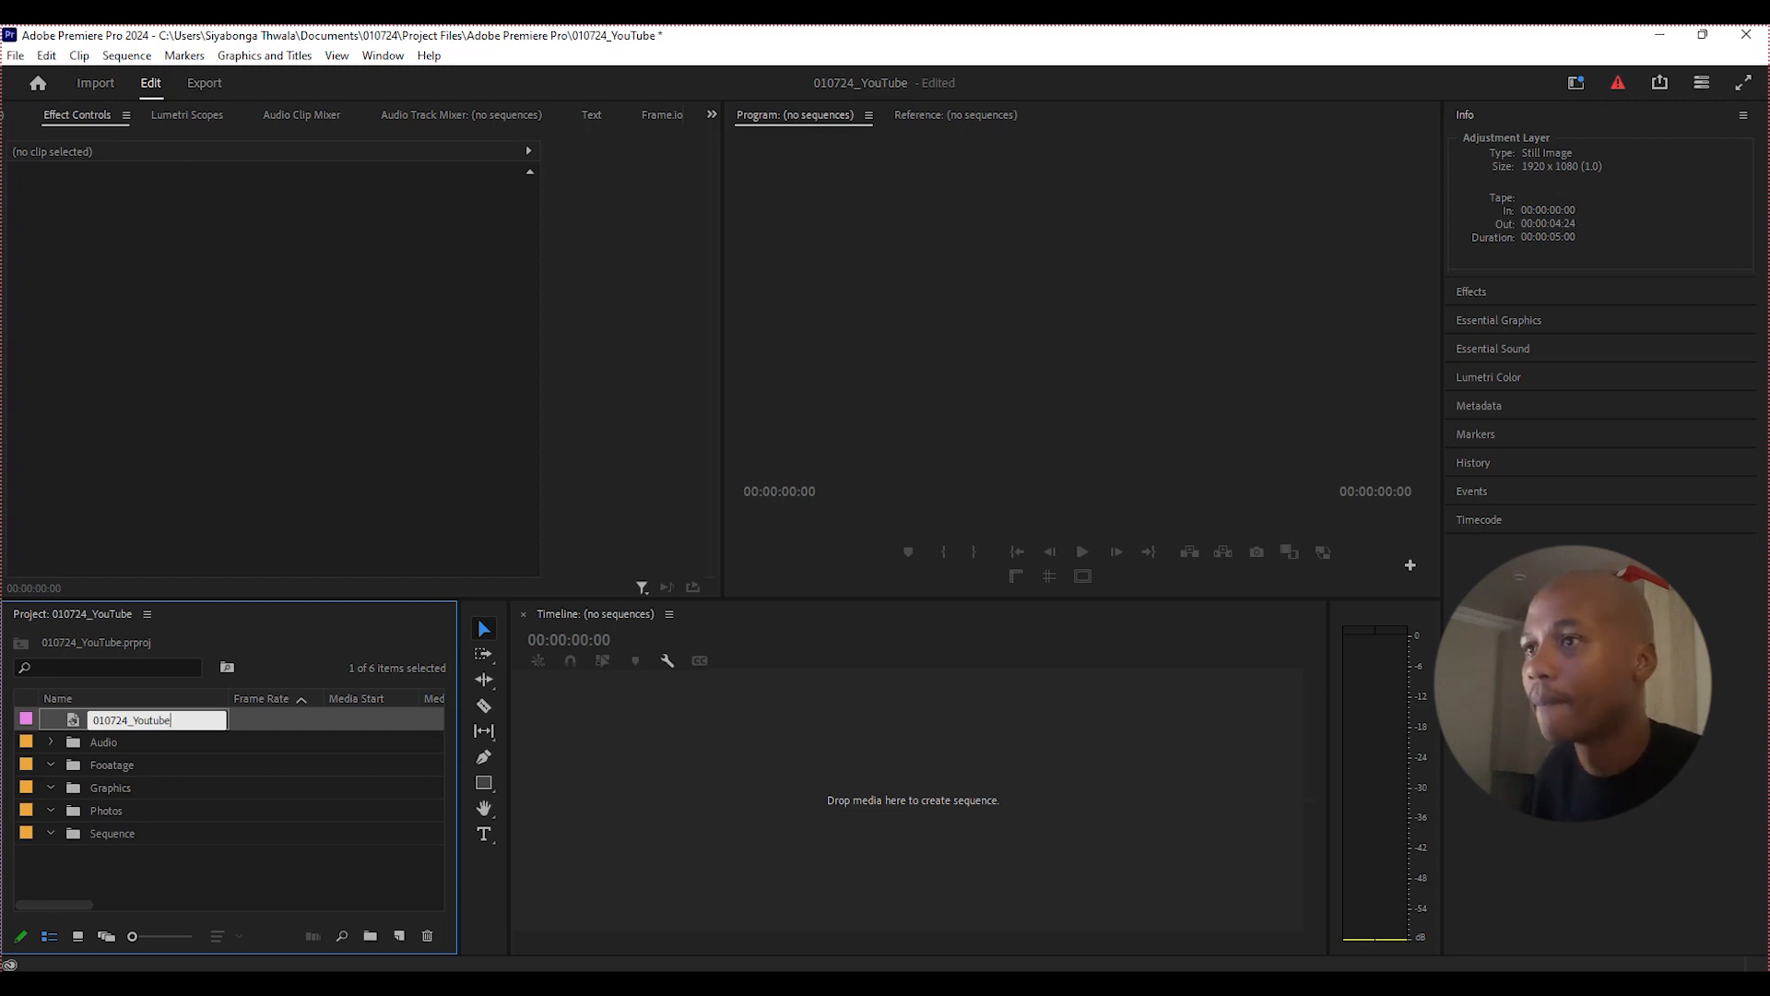
key("Tab")
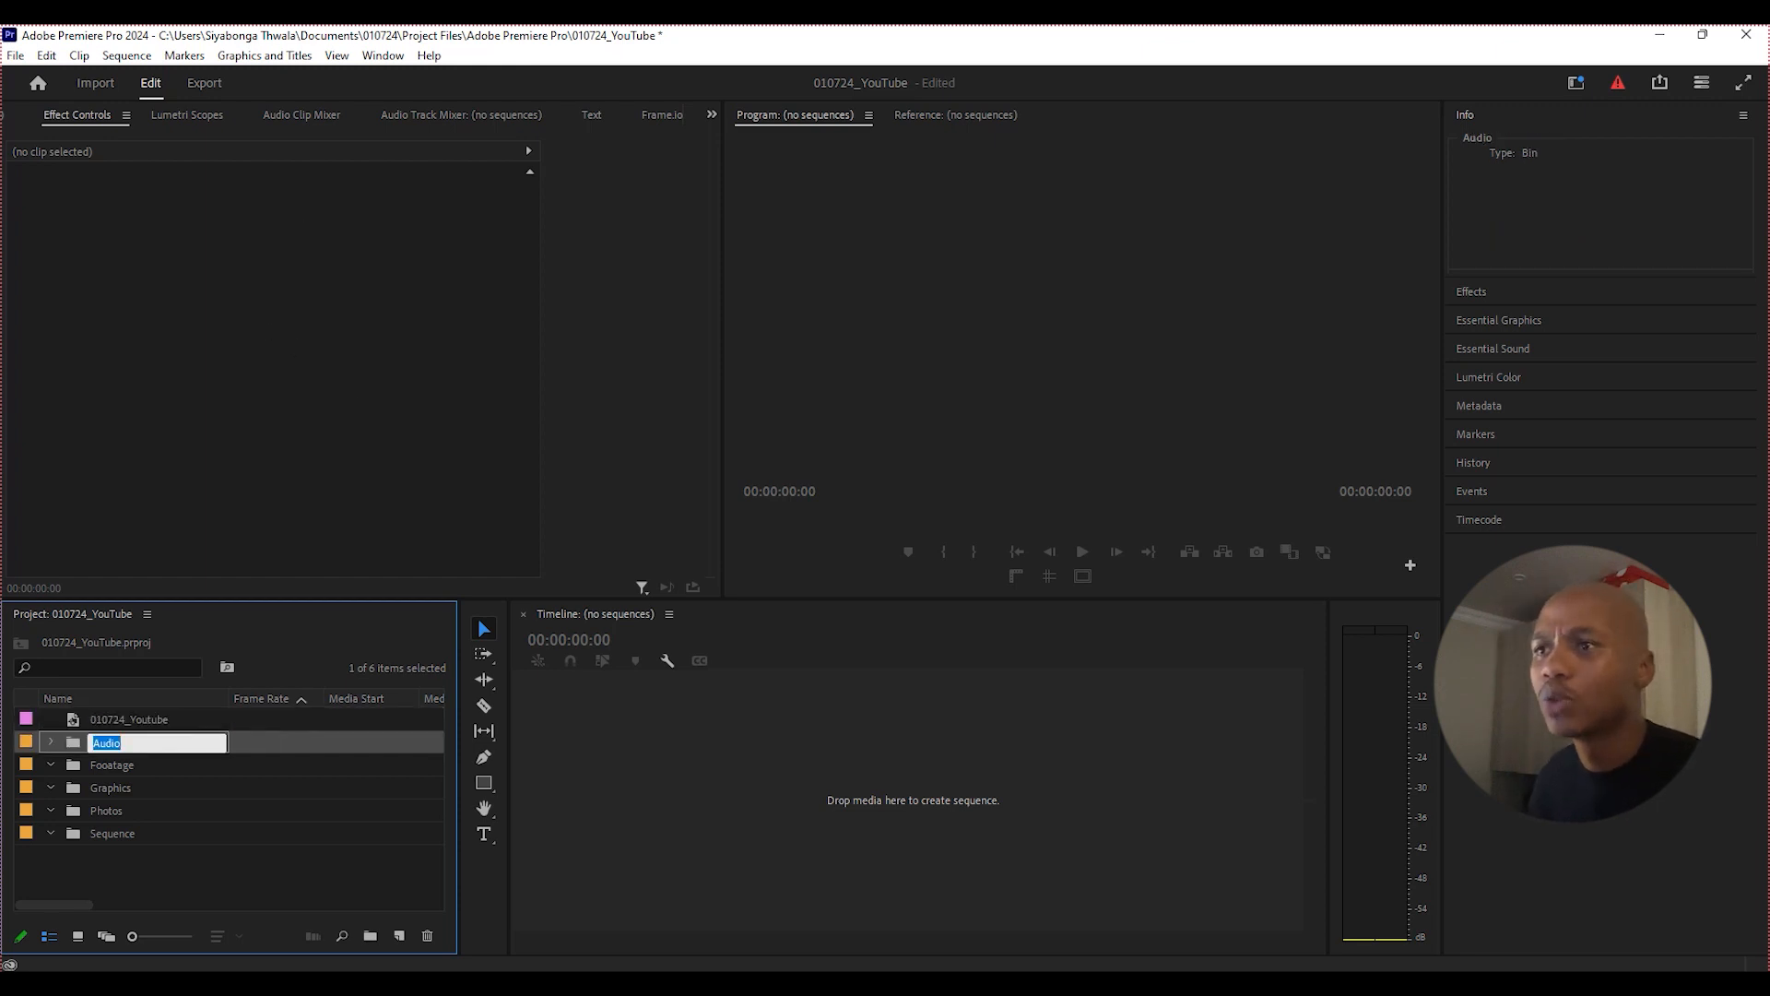
Create a sequence from the 010724_Youtube adjustment layer and move that sequence into the Sequence bin.
left_click(129, 722)
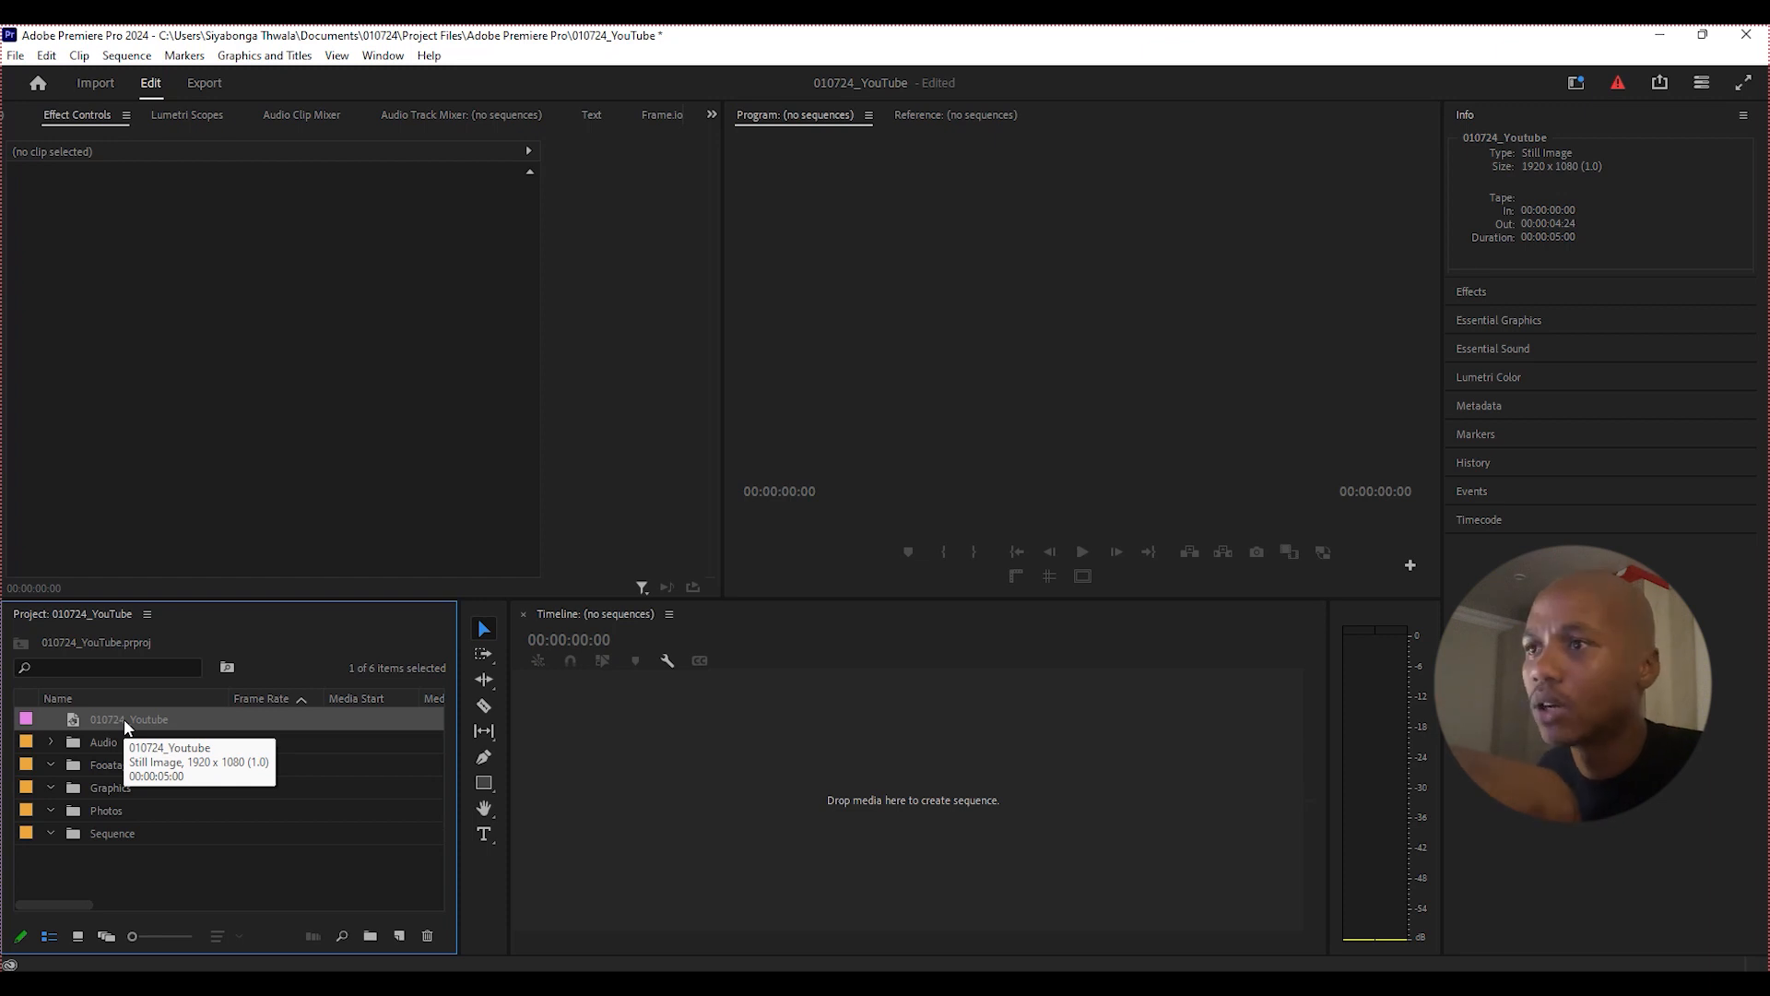
left_click_drag(127, 726, 399, 936)
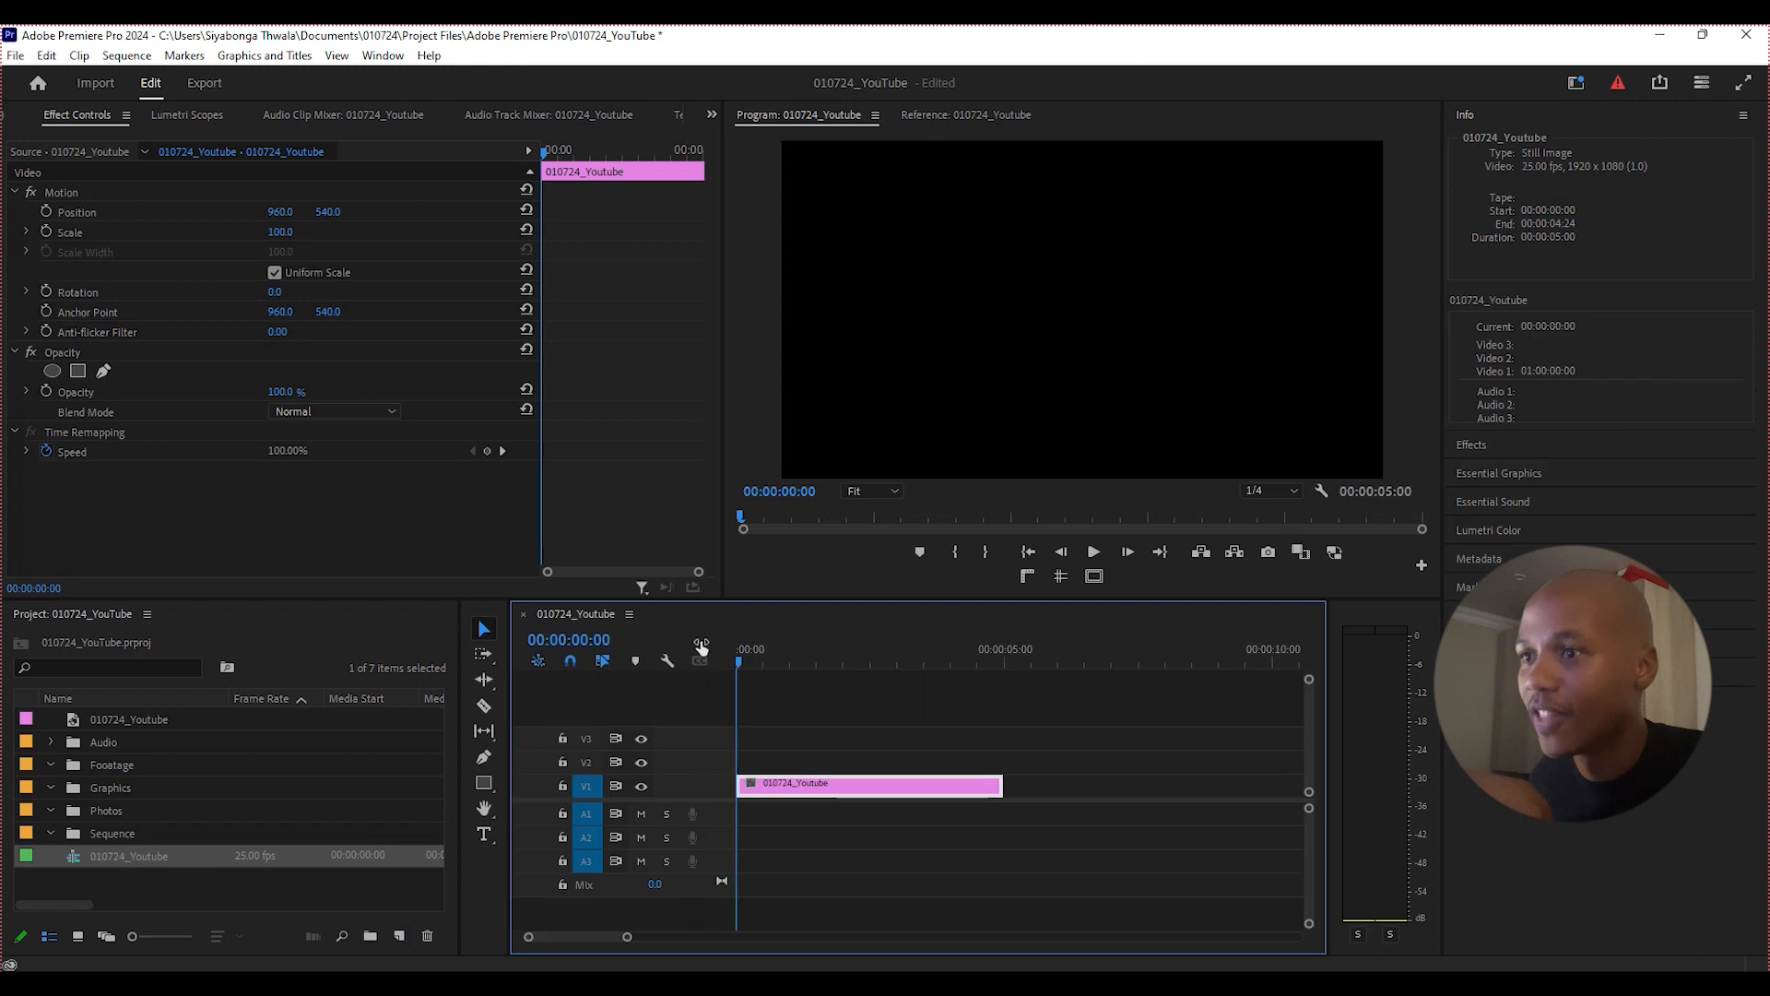
left_click_drag(123, 857, 106, 829)
Move the 010724_Youtube adjustment layer into the Graphics bin, and collapse the Sequence and Graphics bins.
left_click(130, 721)
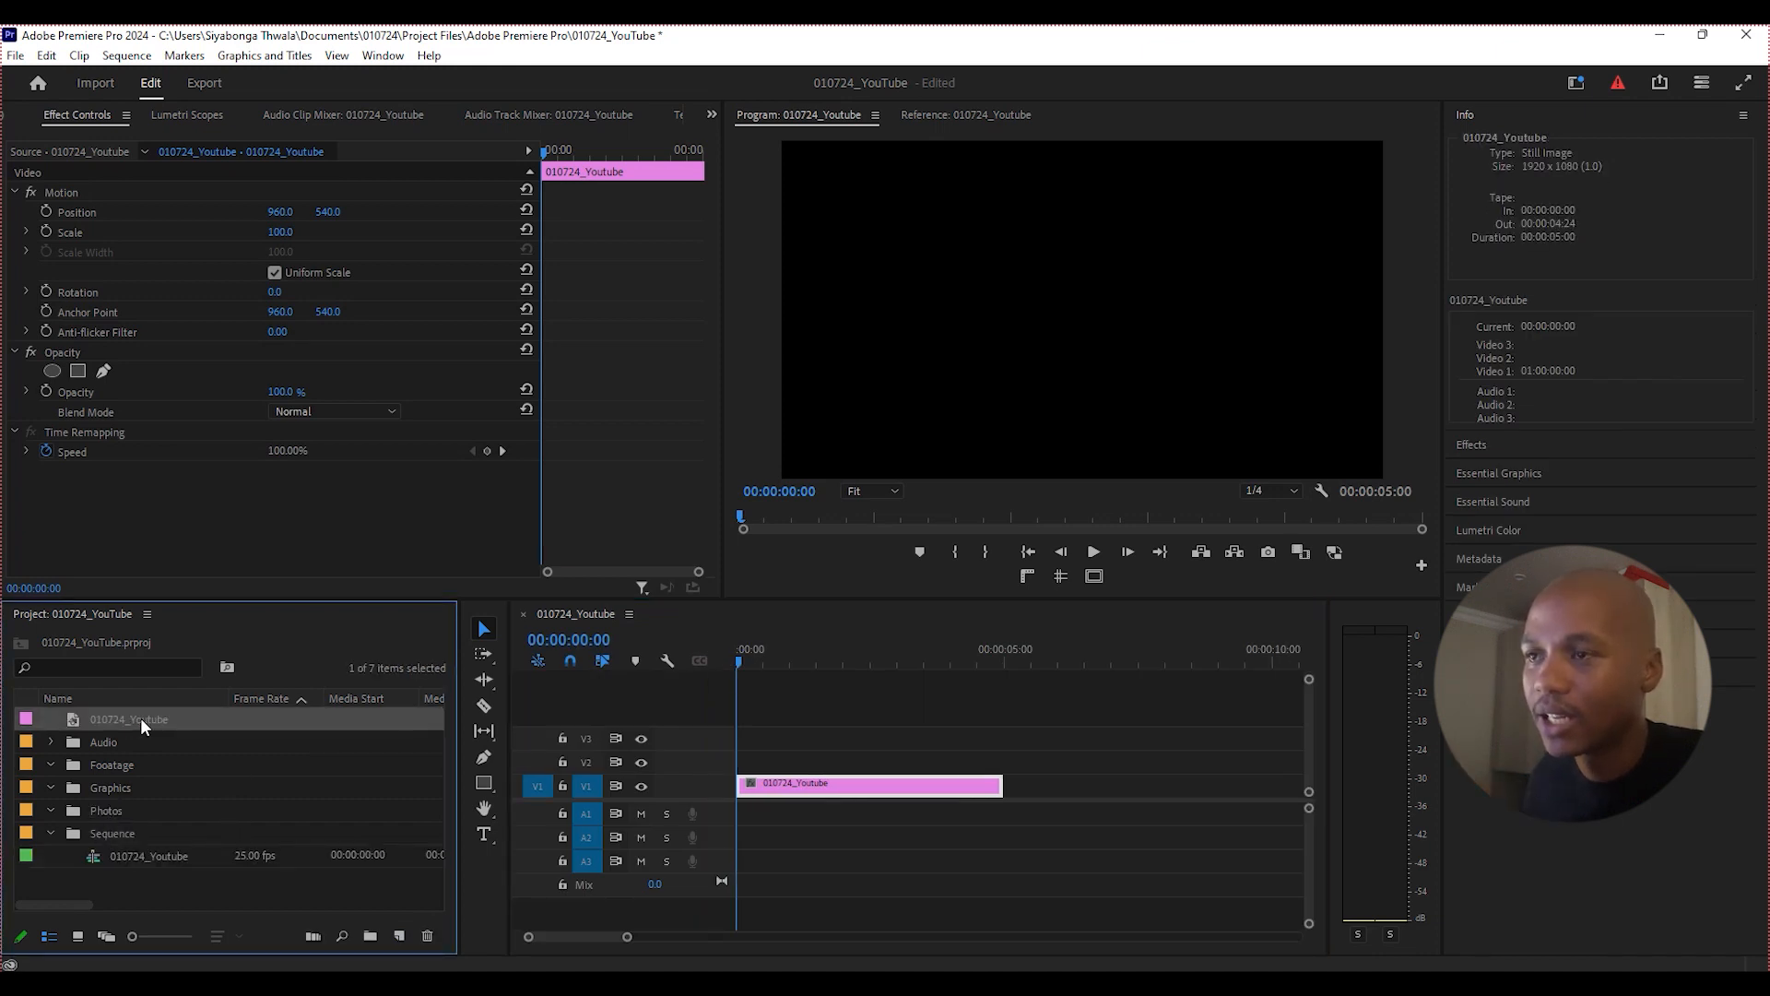
left_click_drag(140, 718, 124, 794)
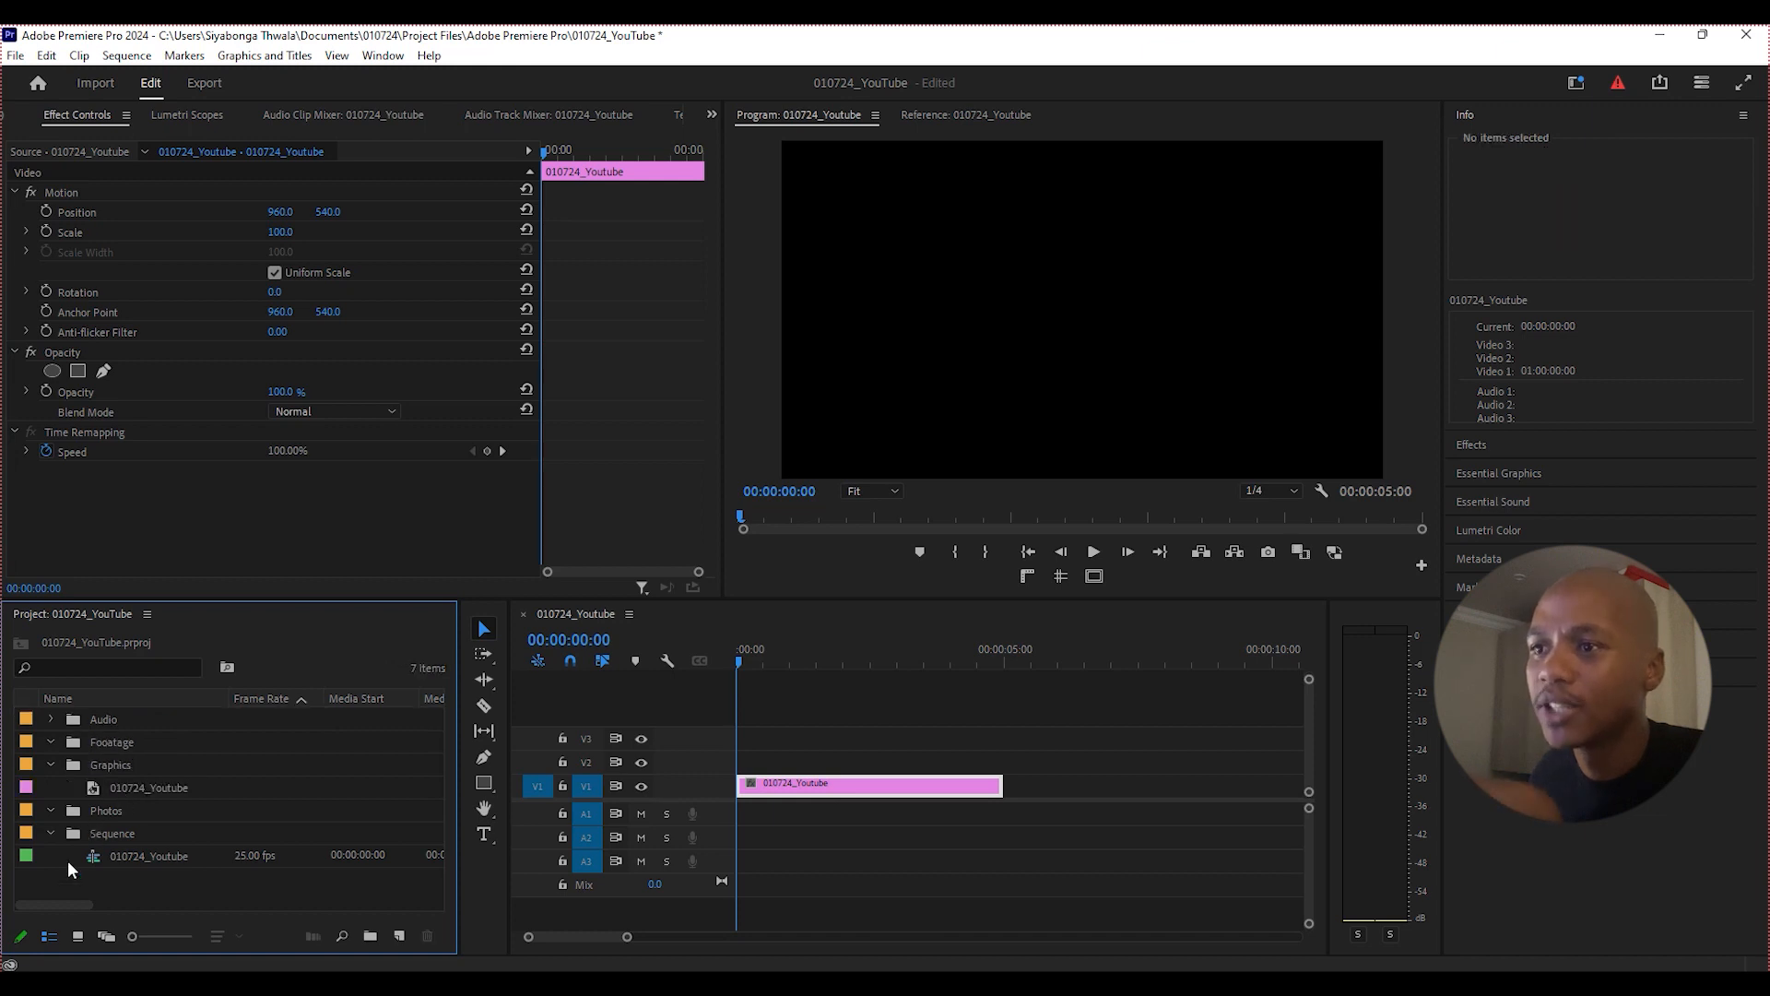
left_click(50, 834)
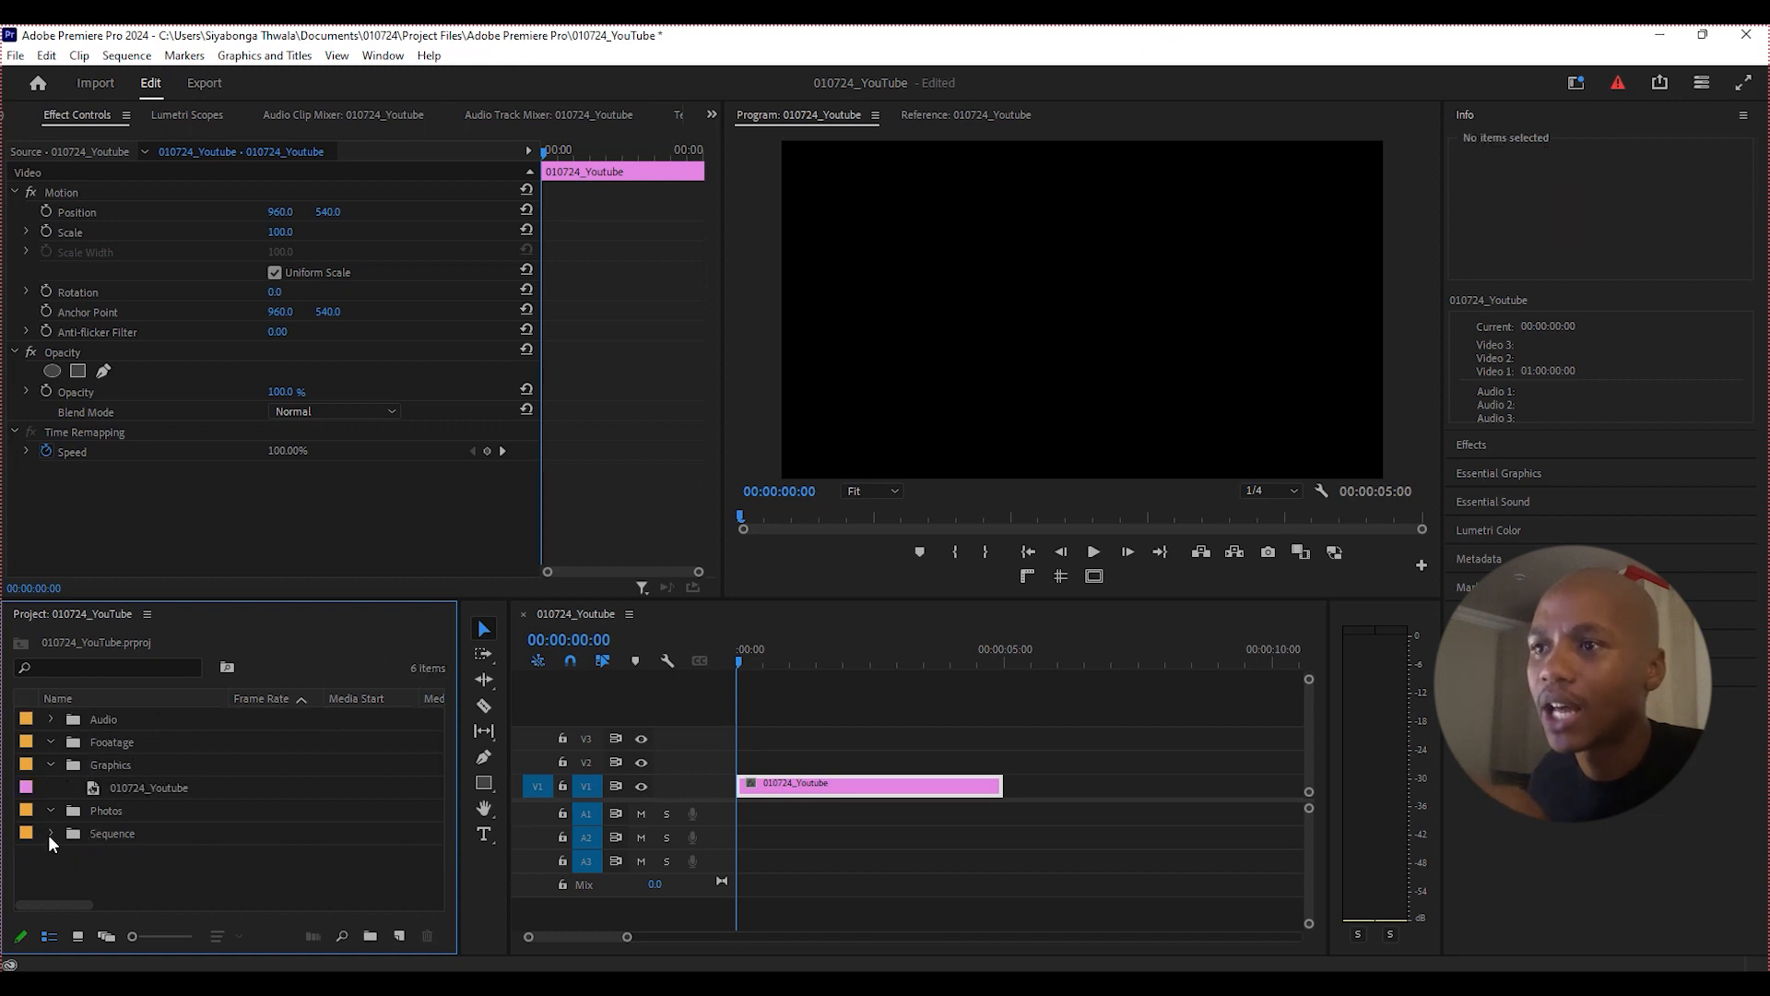
left_click(51, 764)
Delete the 010724_Youtube adjustment layer clip from track V1 of the sequence.
left_click(789, 793)
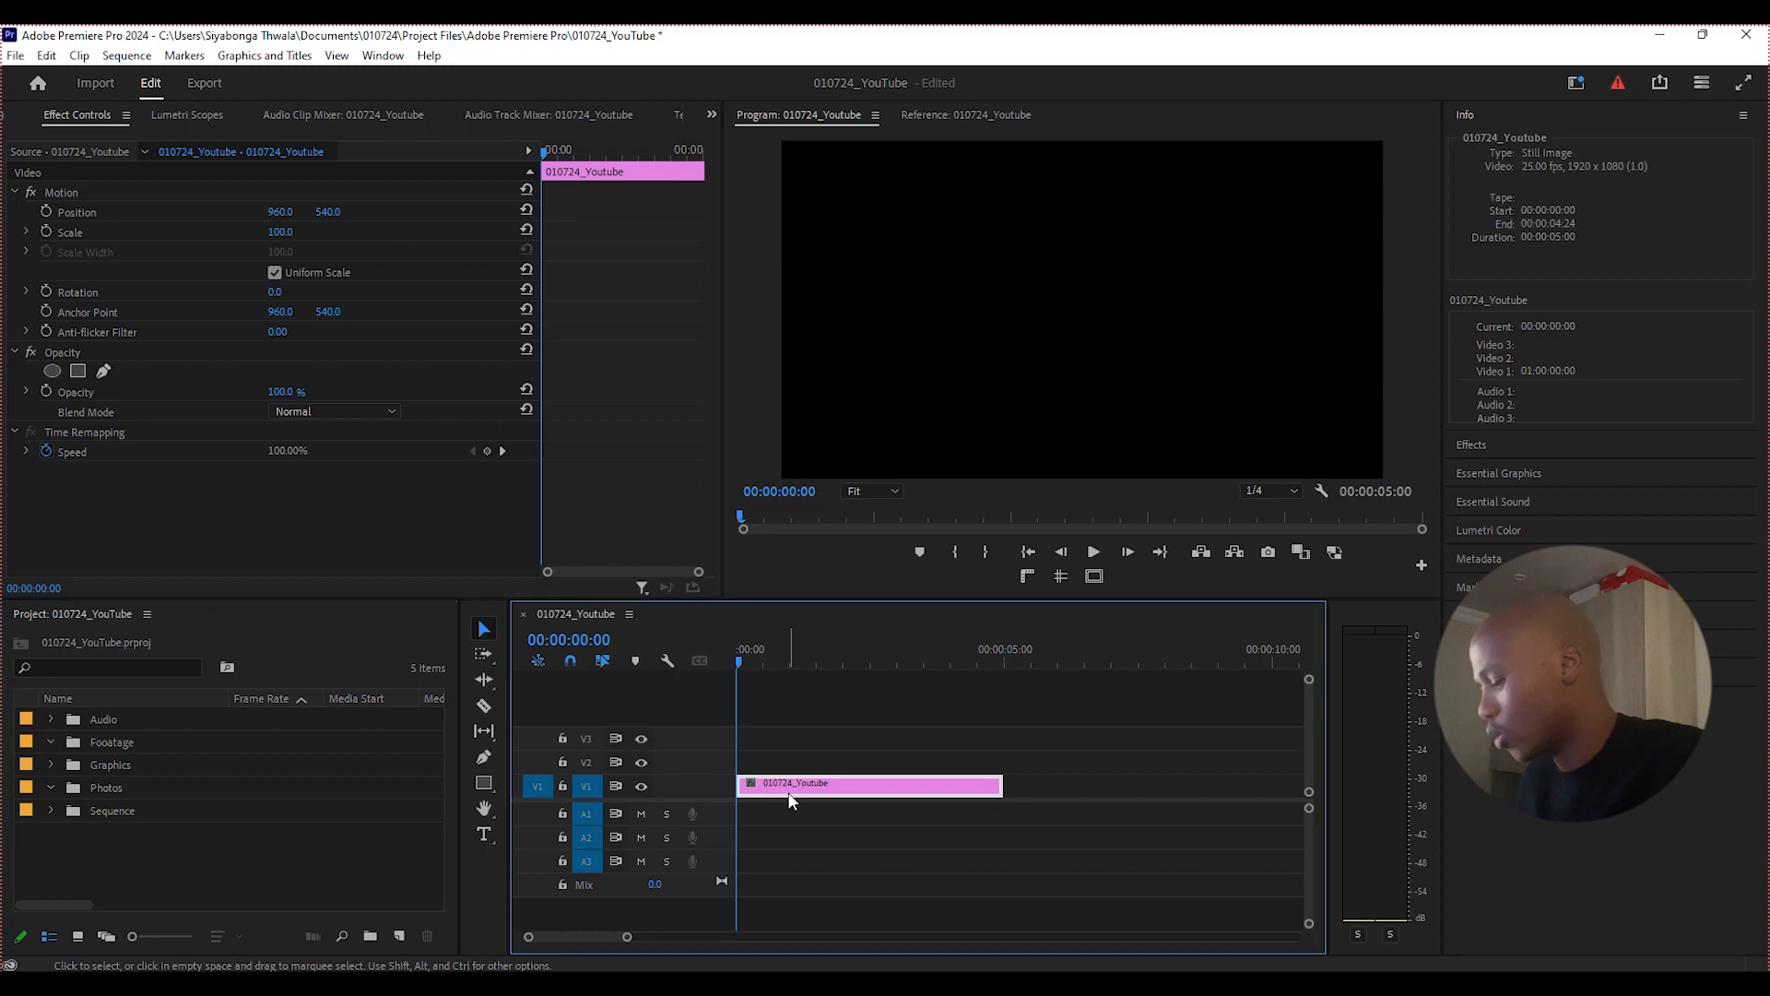
key("Delete")
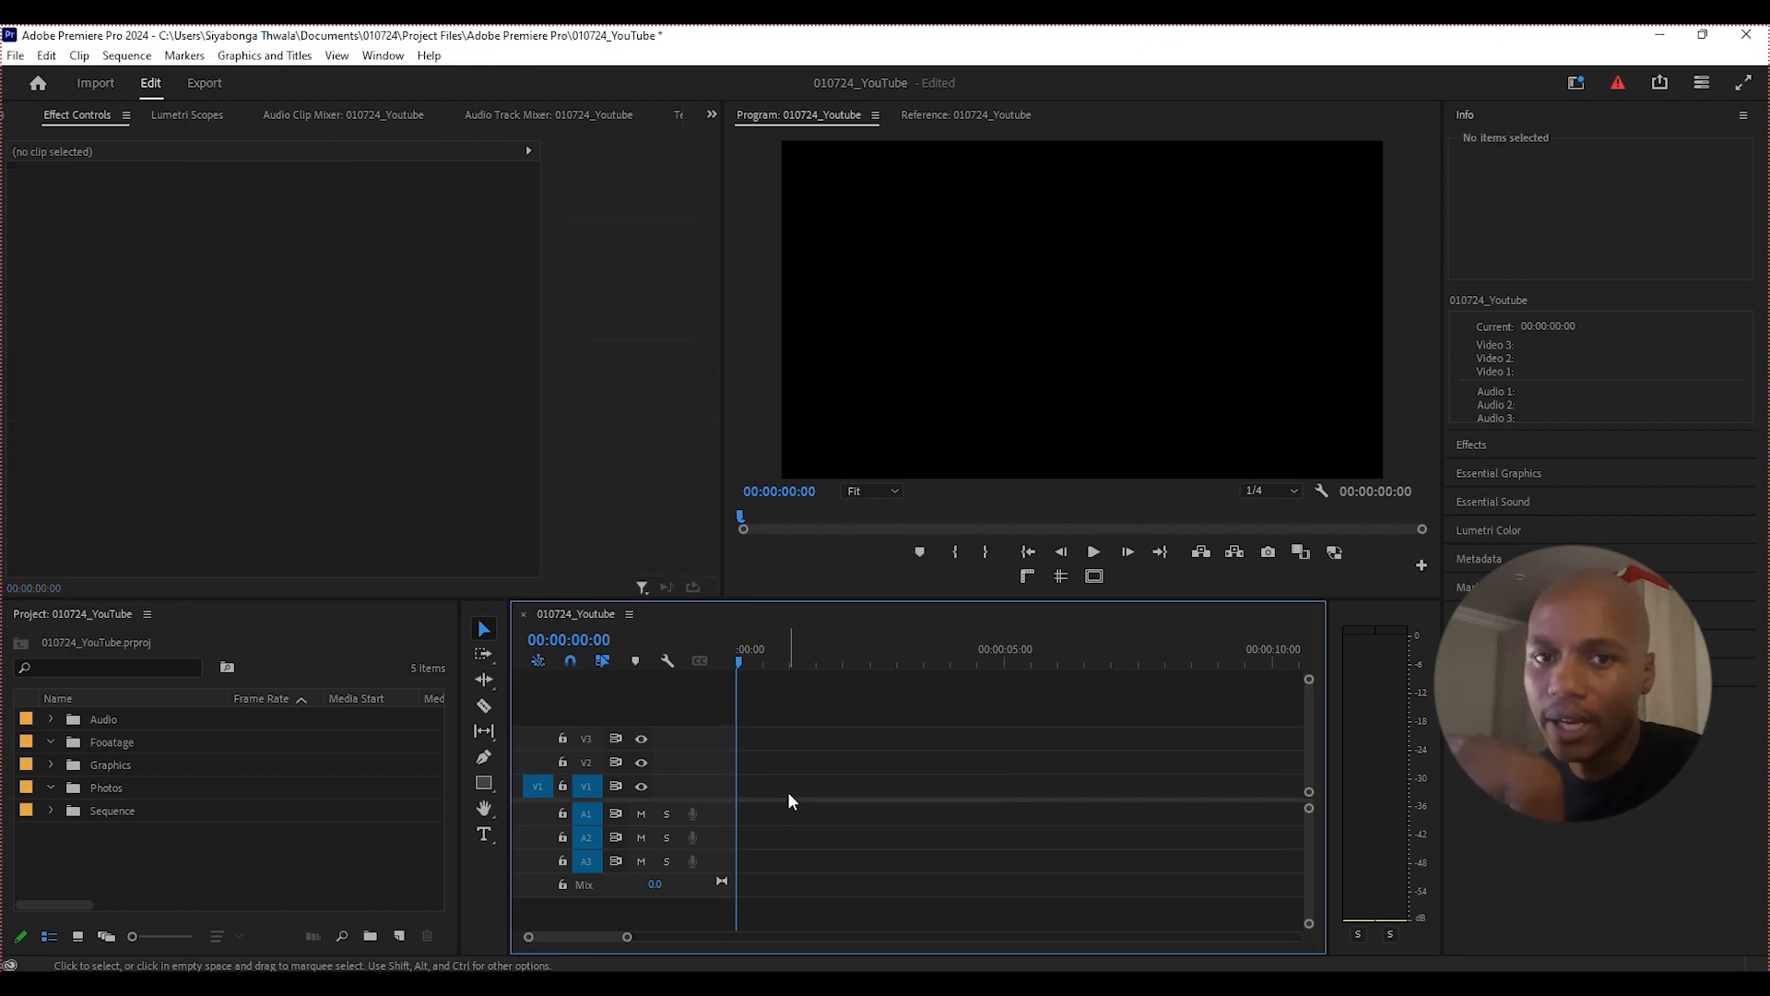
left_click(242, 887)
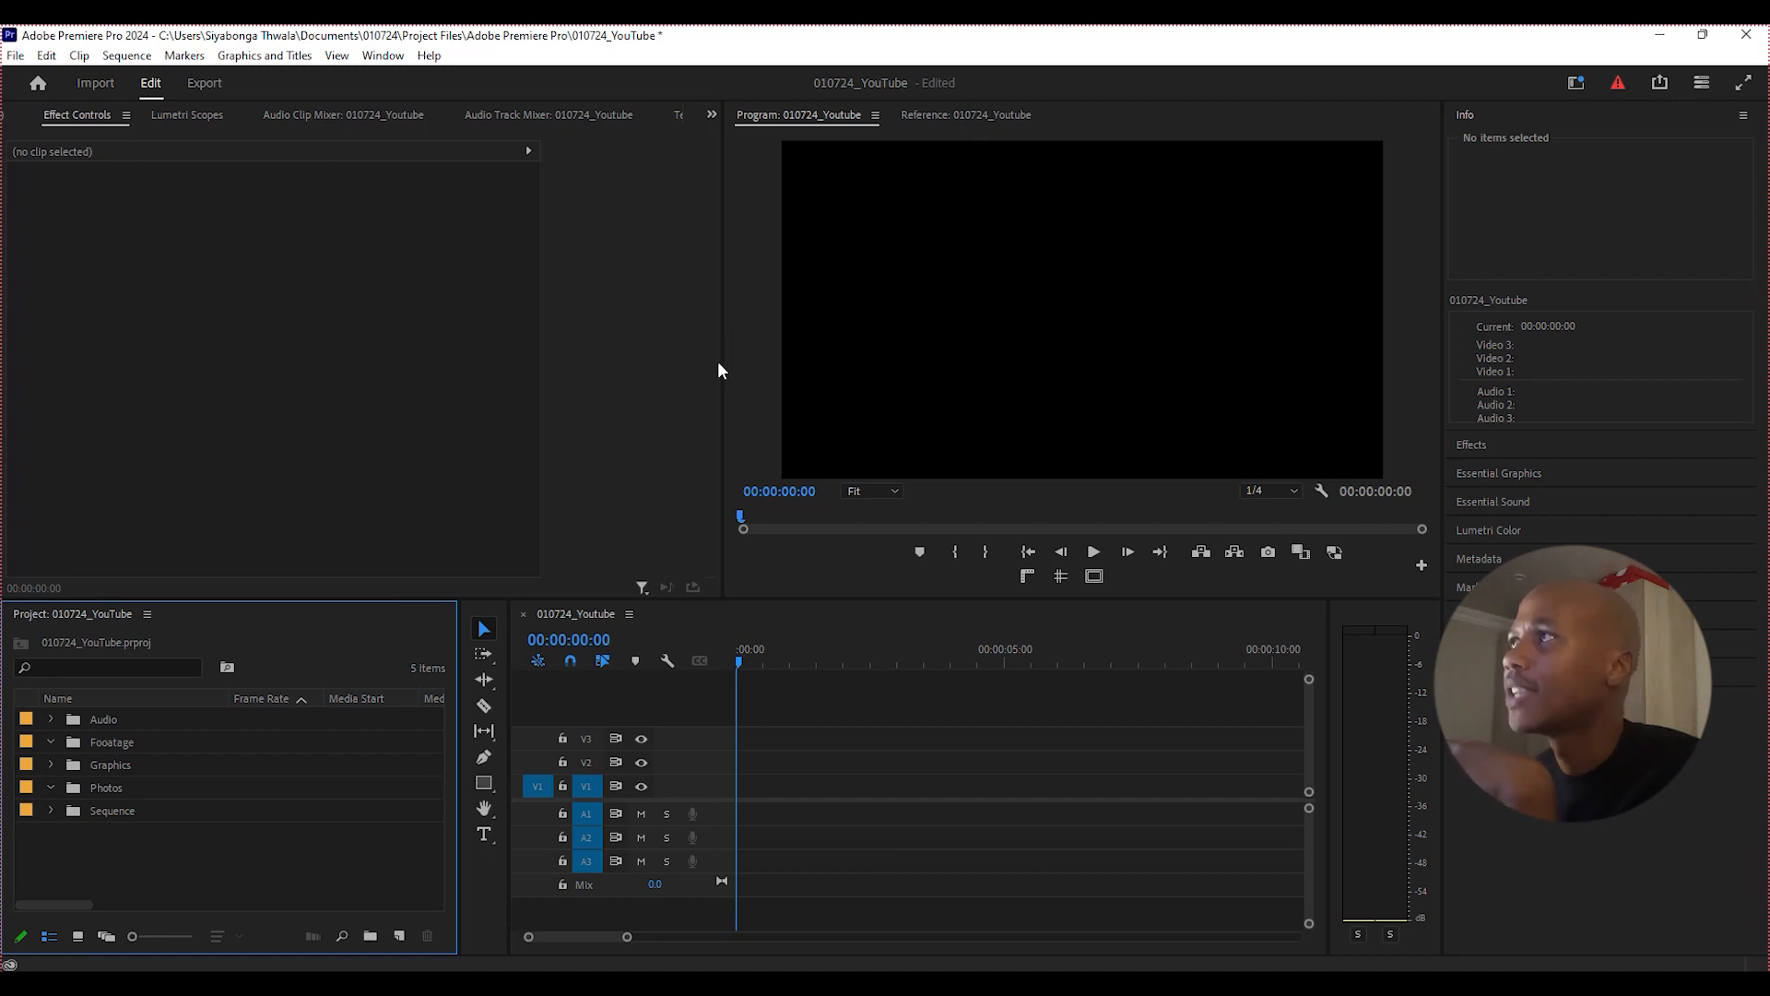
Narrow the Effect Controls area to less than half its width, giving the Program monitor more room.
left_click_drag(723, 364, 290, 372)
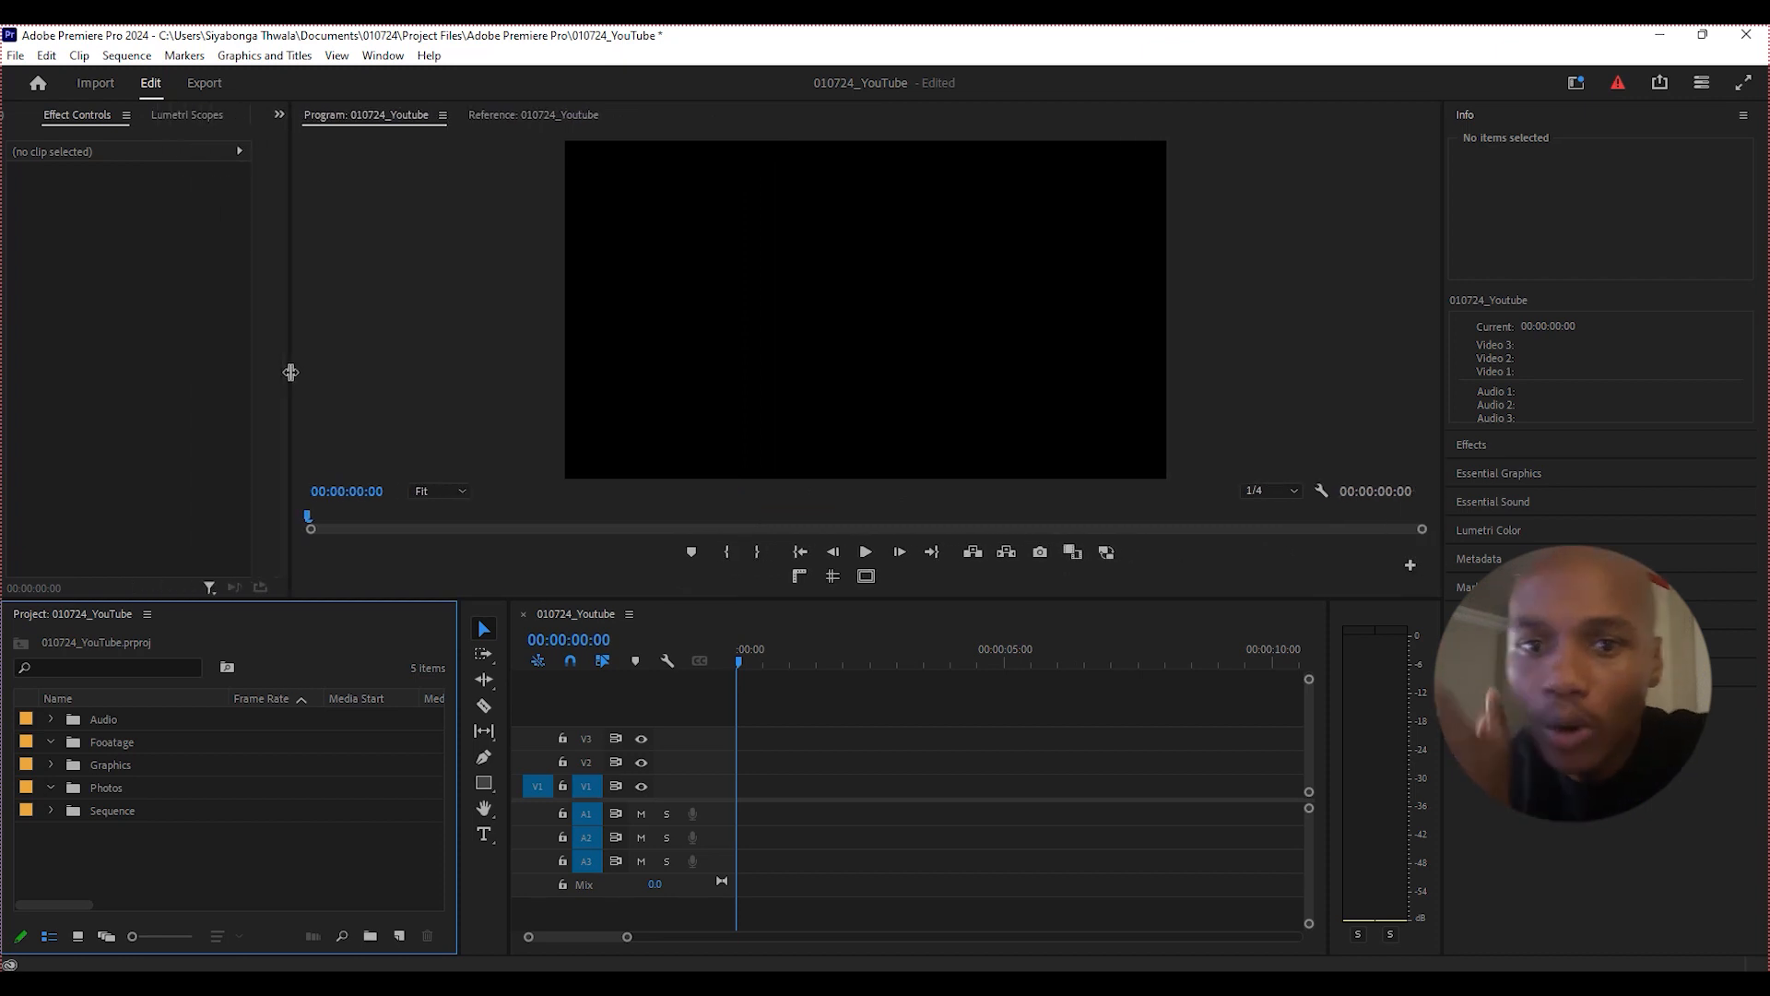